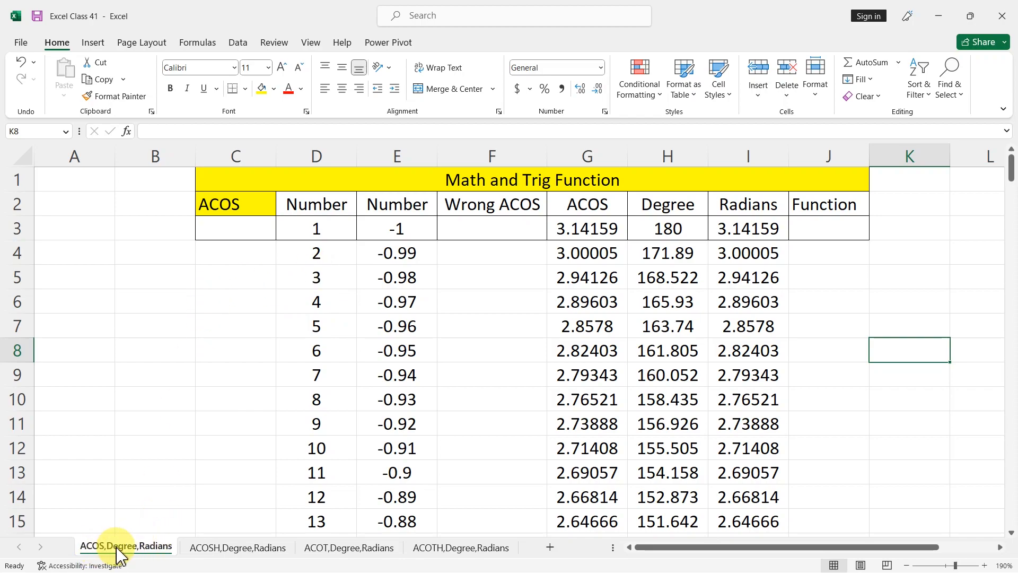
left_click(247, 297)
left_click(238, 209)
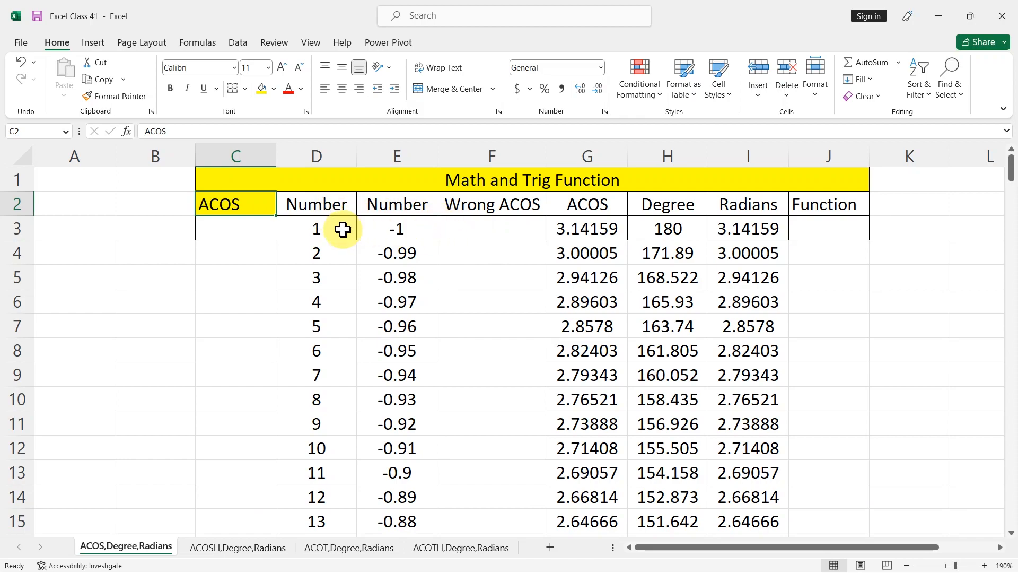
left_click(481, 228)
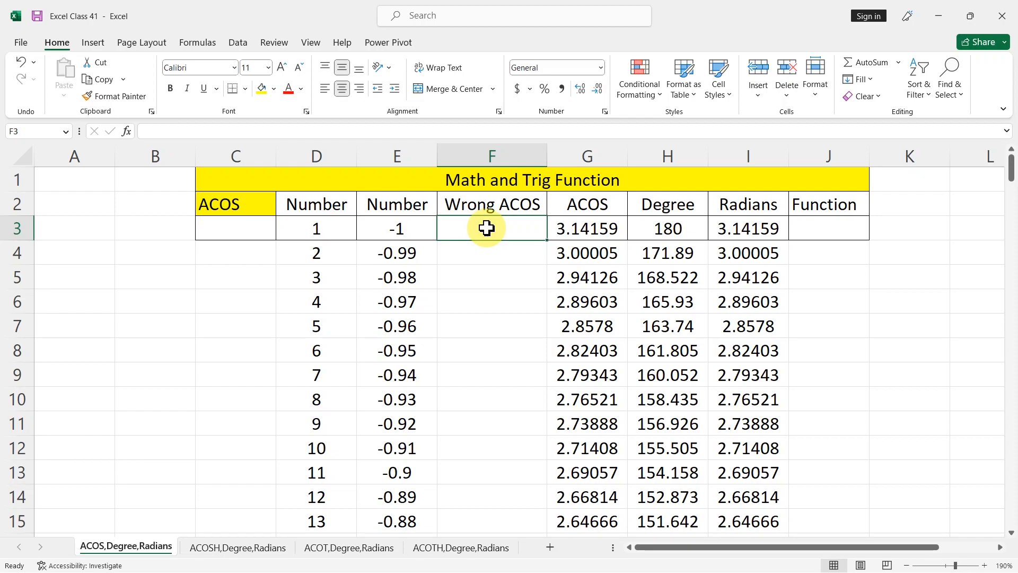
left_click(903, 63)
left_click(893, 175)
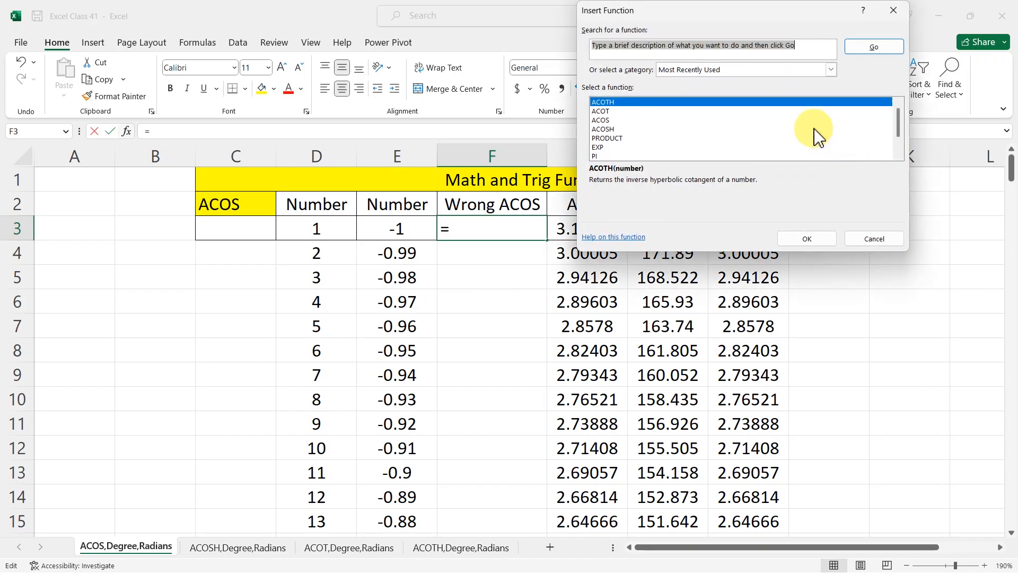
left_click(601, 120)
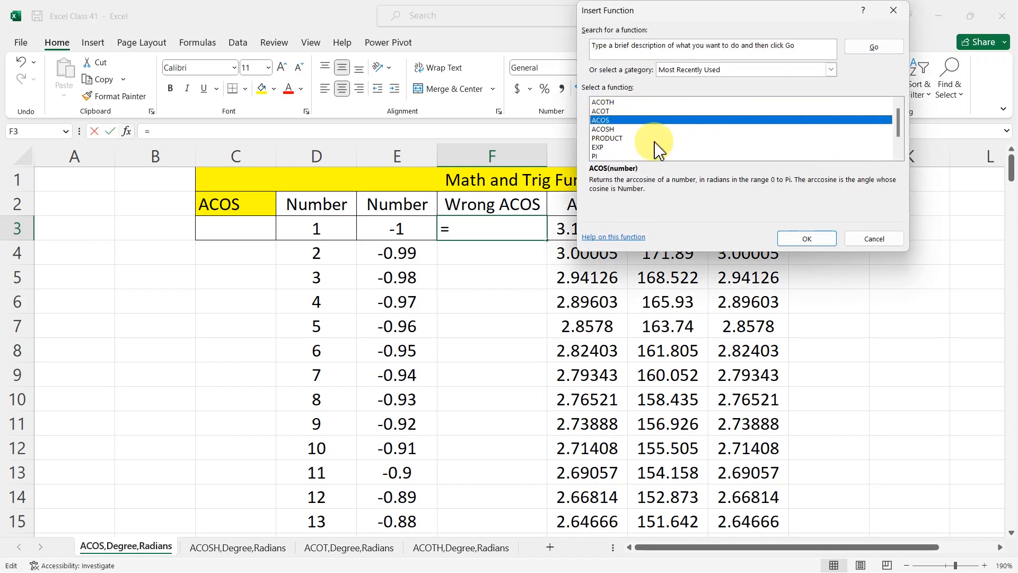
left_click(800, 241)
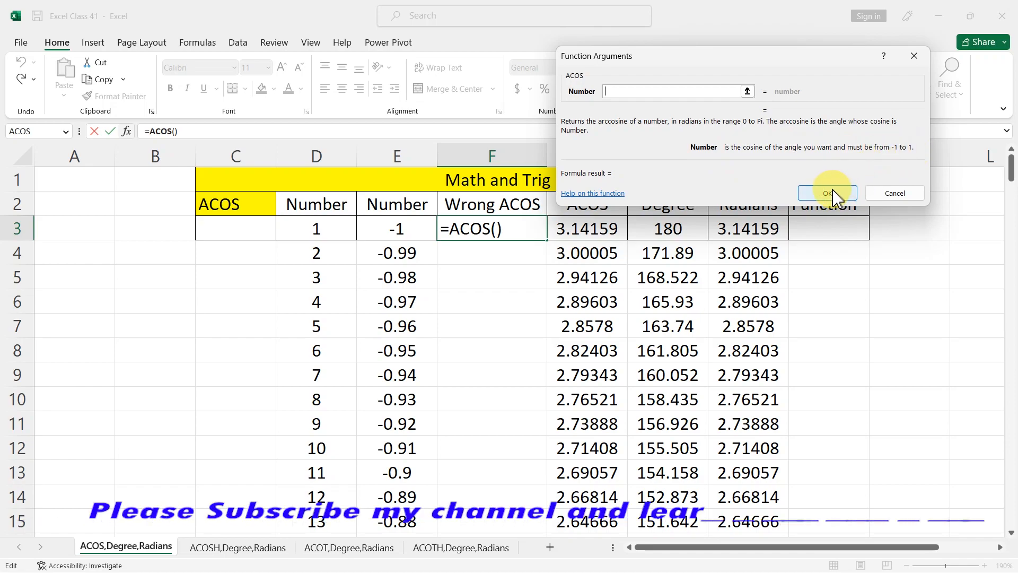
left_click(900, 196)
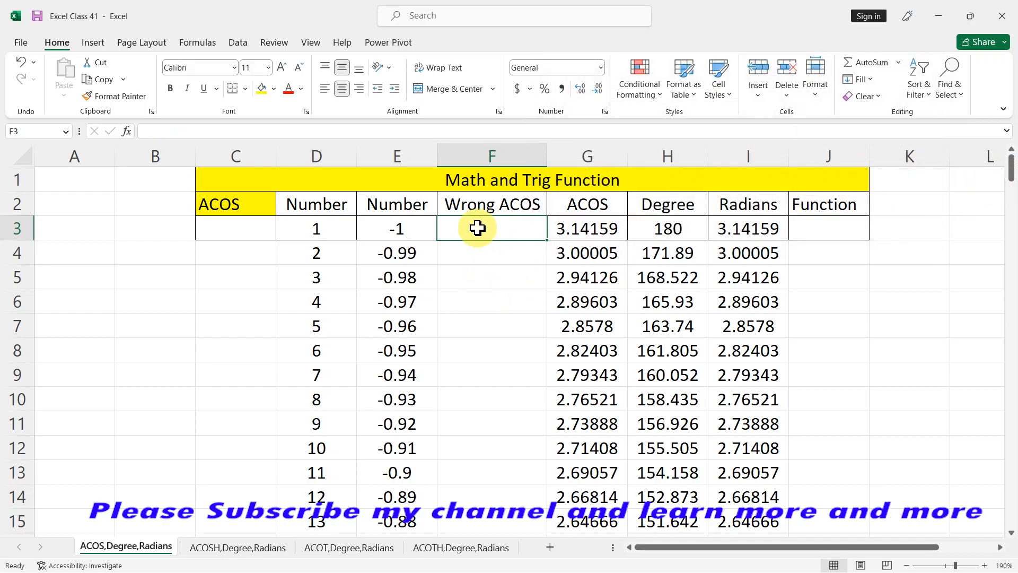
- Enter =ACOS(D3) in cell F3 of the Wrong ACOS column and fill the formula down through F12
type("=aco")
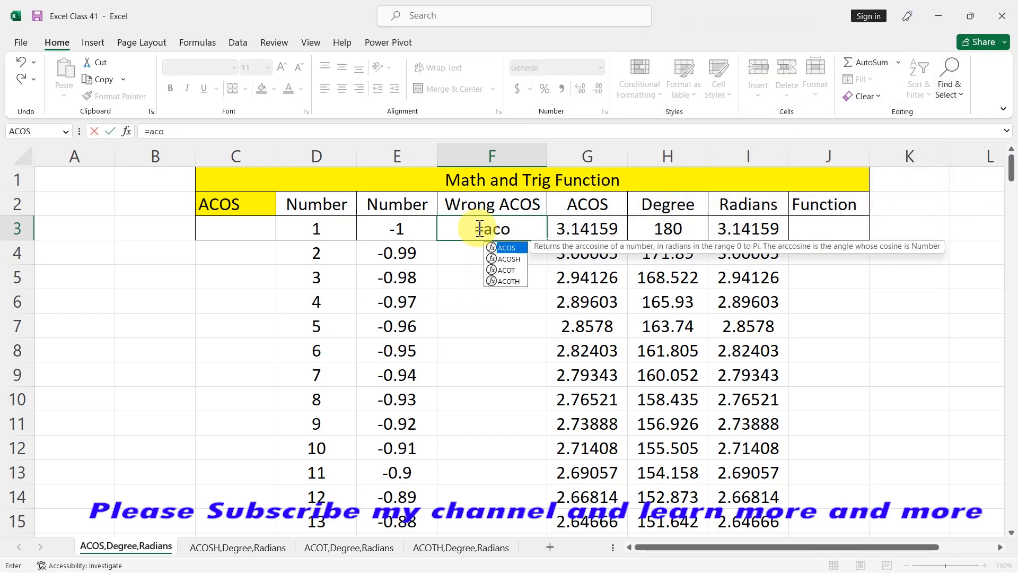
double_click(514, 249)
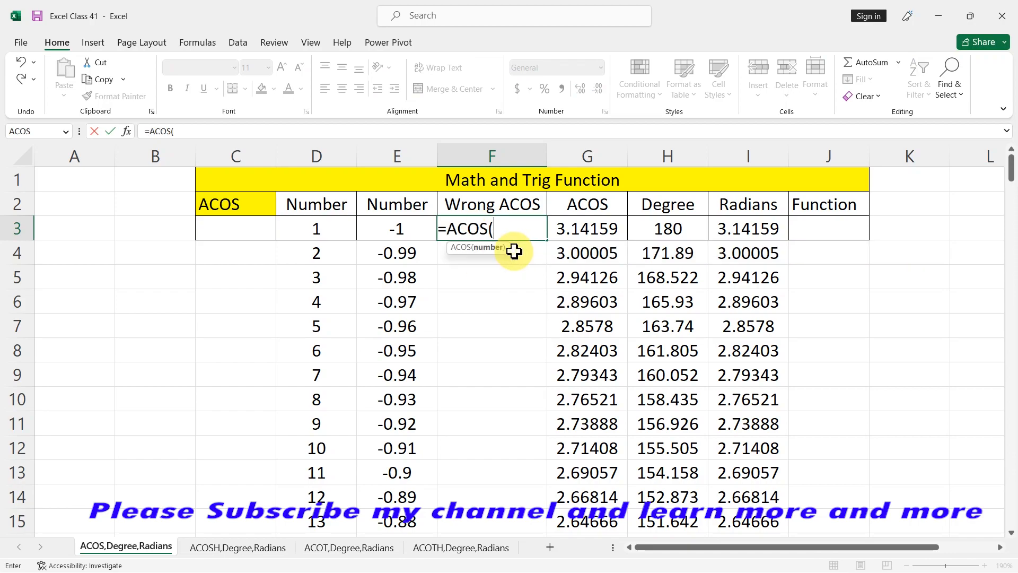
left_click(329, 232)
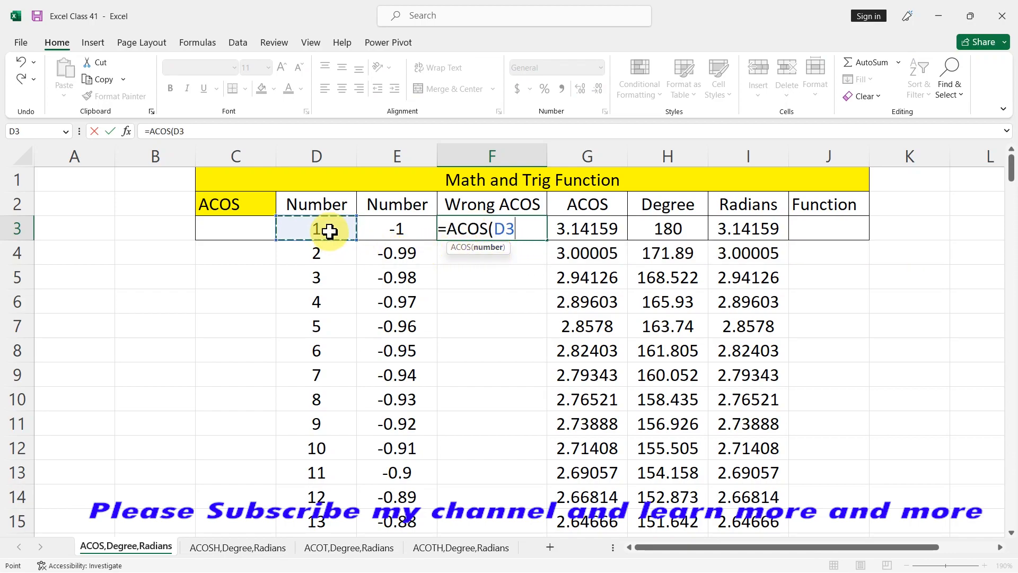
key("Return")
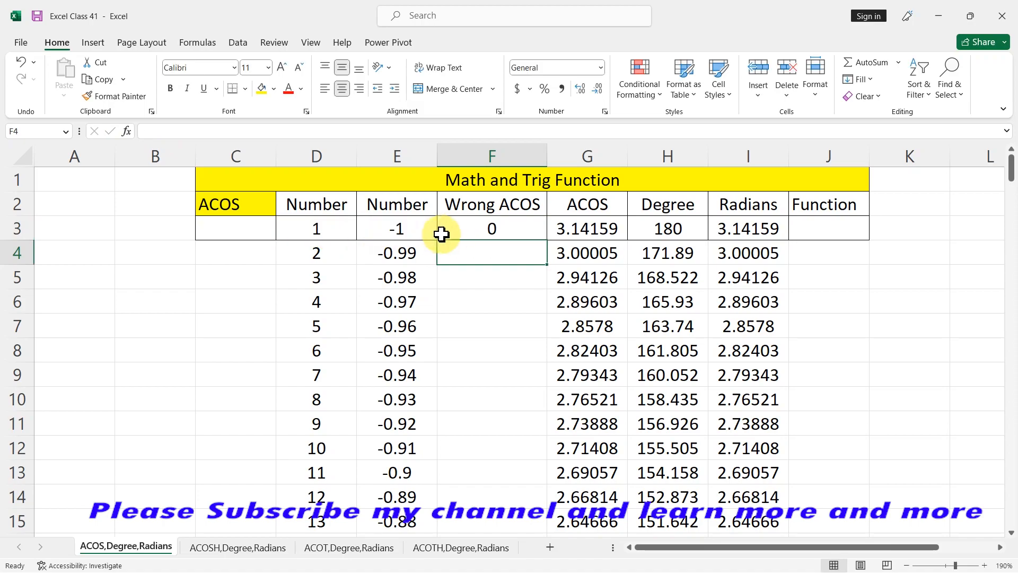
left_click(486, 229)
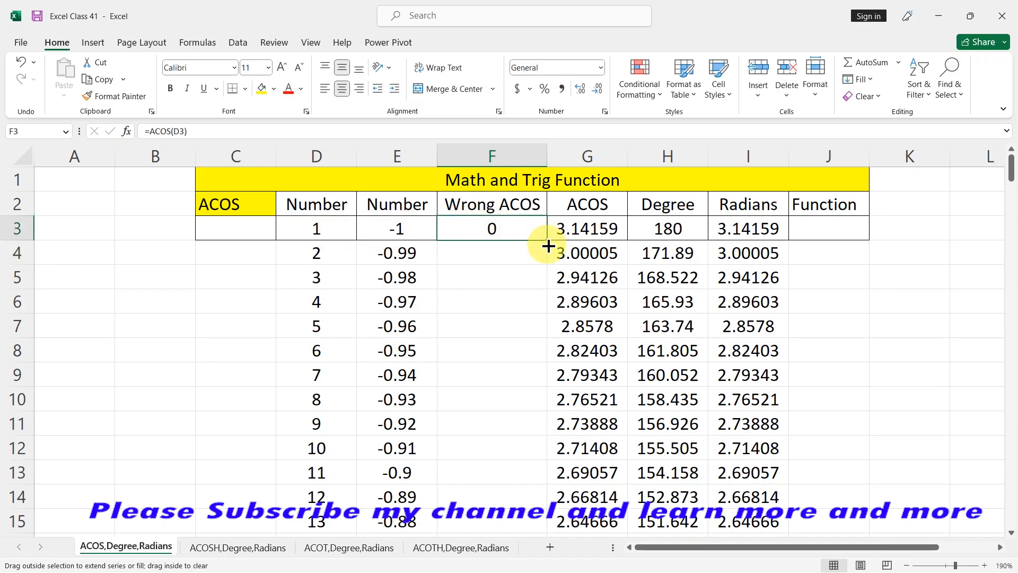
left_click_drag(545, 243, 522, 459)
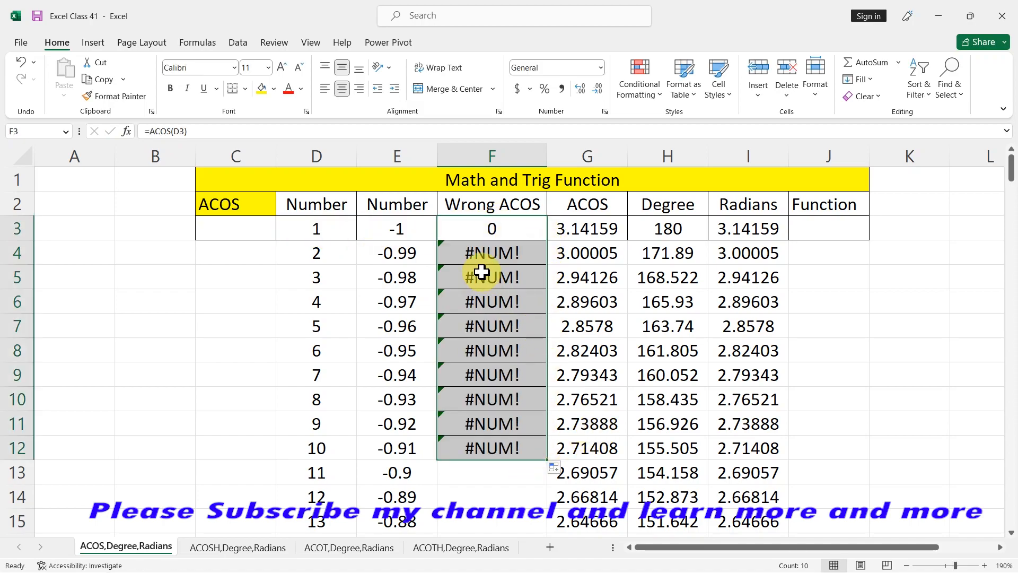
left_click(464, 336)
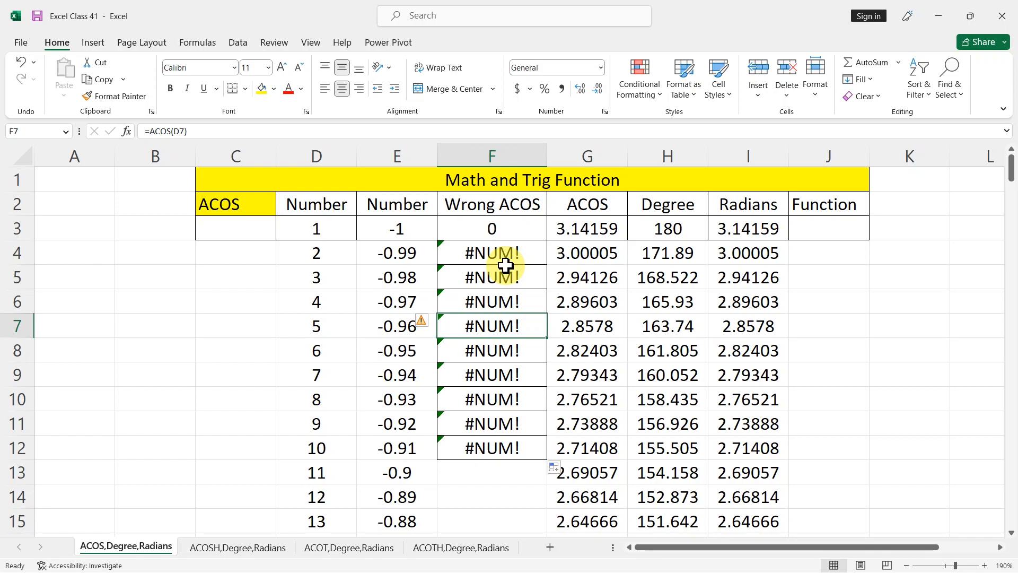
- Set the number in cell D4 to 0.5
left_click(339, 262)
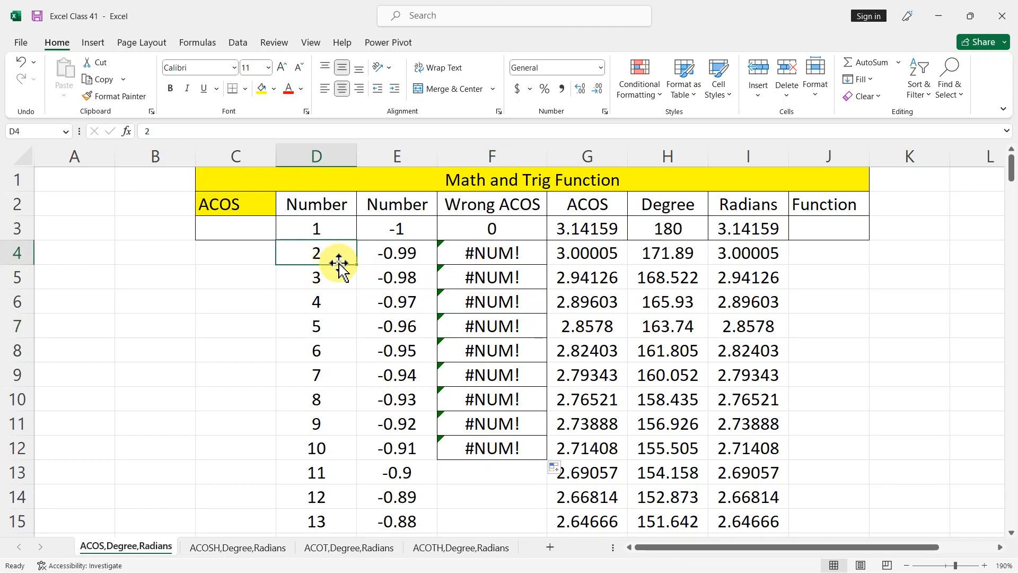
type("0.5")
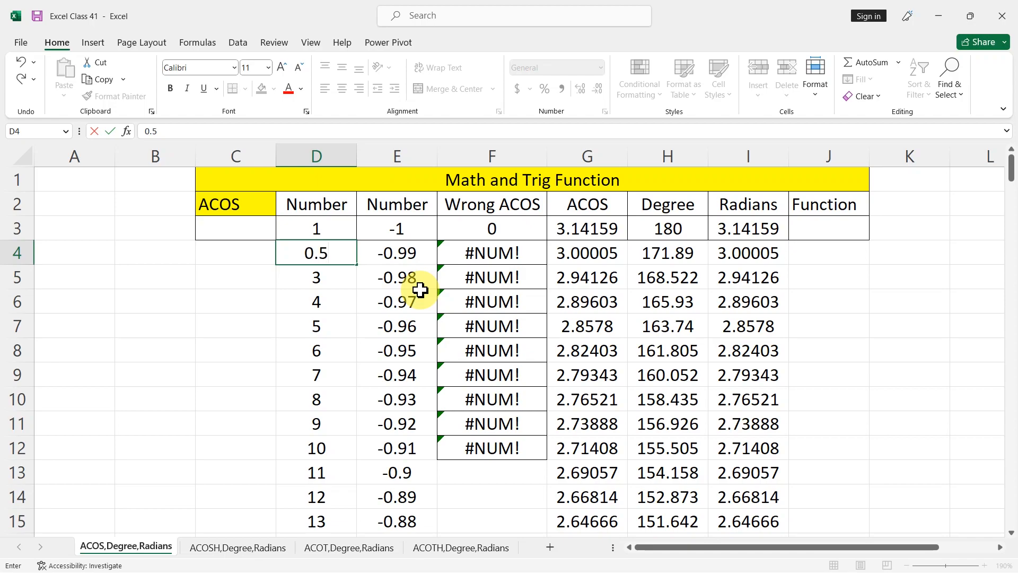
key("Tab")
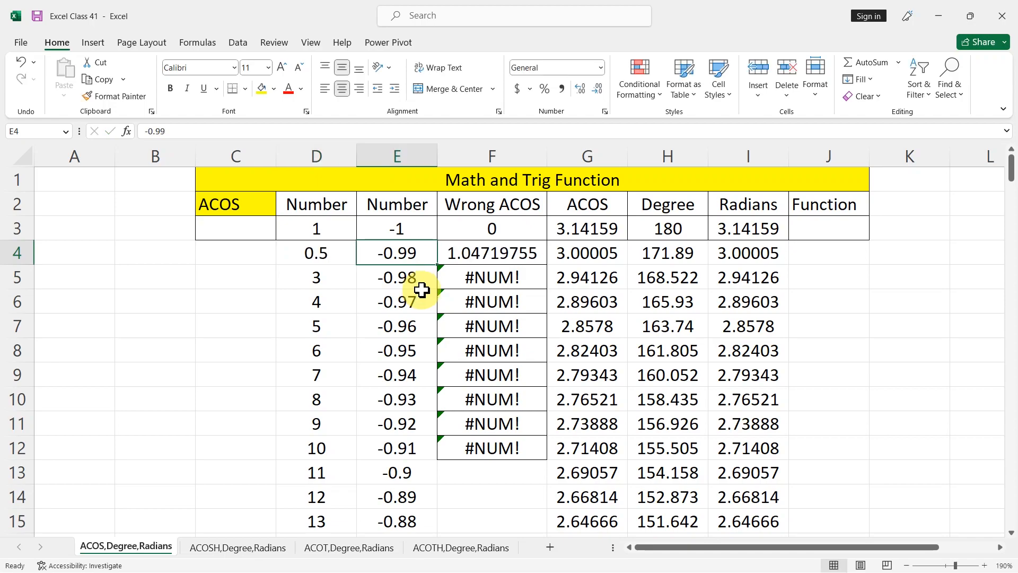
- Fill the ACOS formula from F4 down through F16 in the Wrong ACOS column
left_click(497, 252)
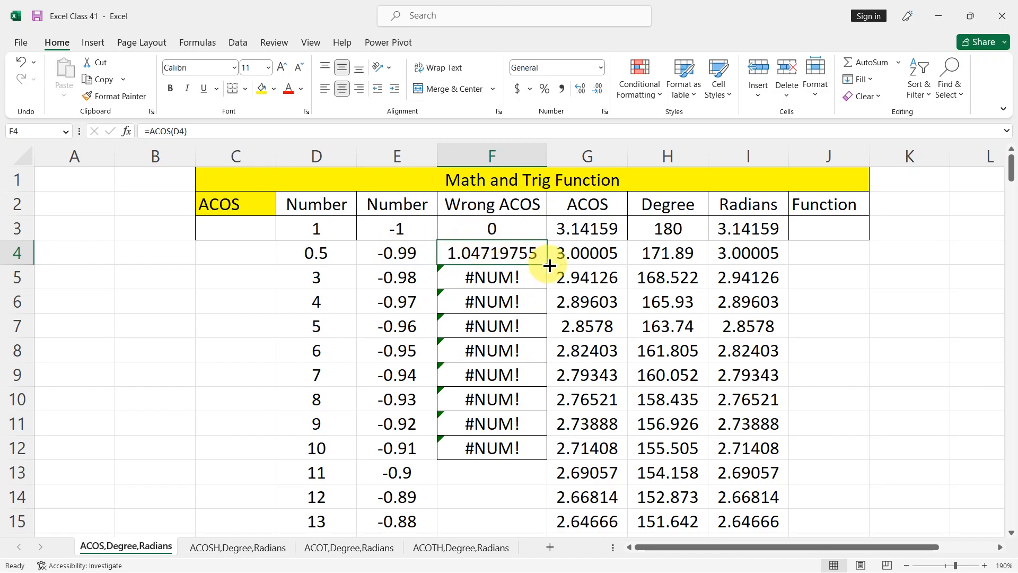
left_click_drag(546, 264, 513, 447)
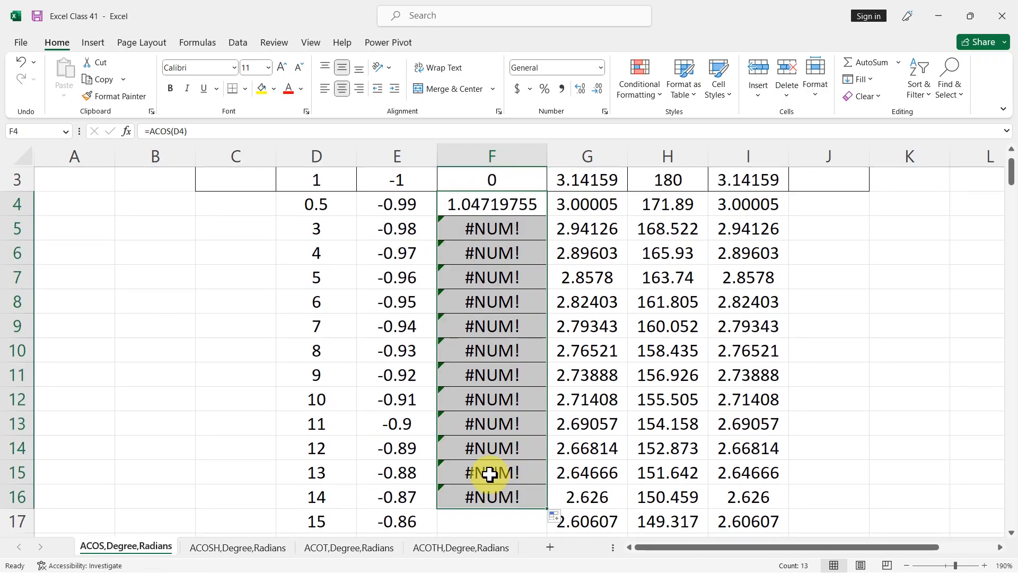
scroll(399, 374, "up", 1)
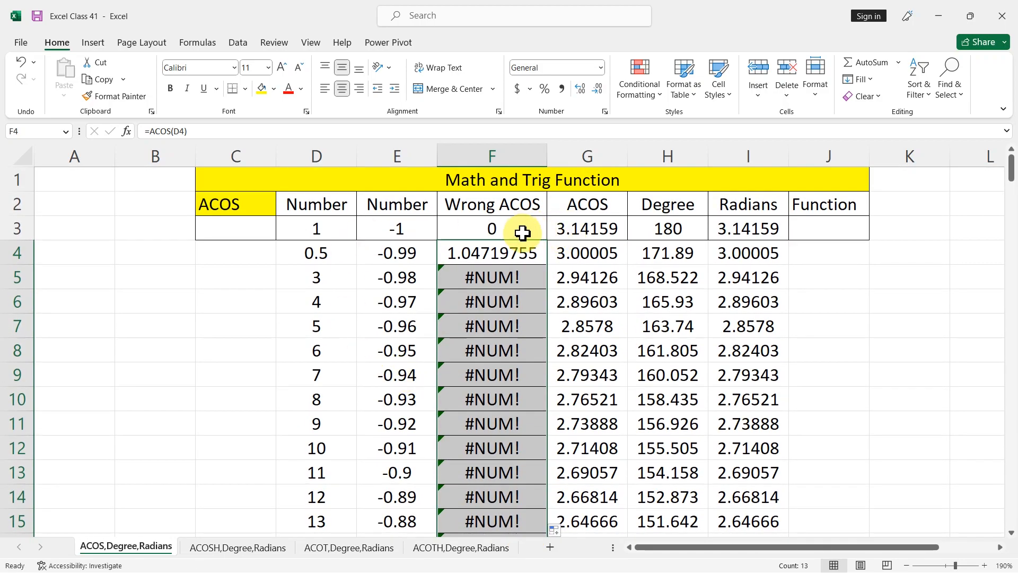
- Clear the existing results in the ACOS, Degree and Radians columns from row 3 down, keeping the headers
left_click(589, 225)
left_click_drag(589, 225, 756, 452)
key("Delete")
- Enter =ACOS(E3) in cell G3 of the ACOS column and fill the formula down through G15
left_click(588, 228)
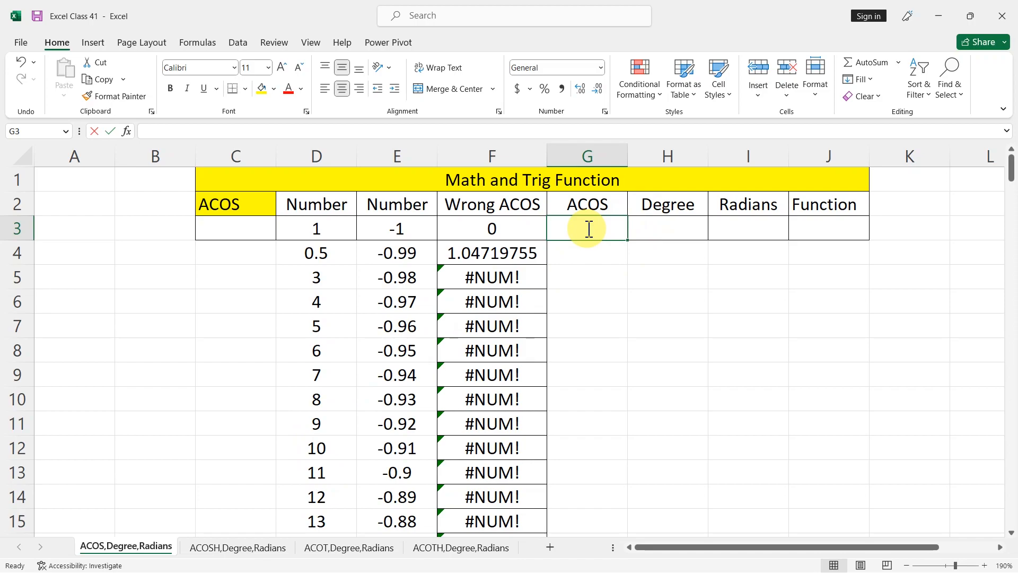
type("=aco")
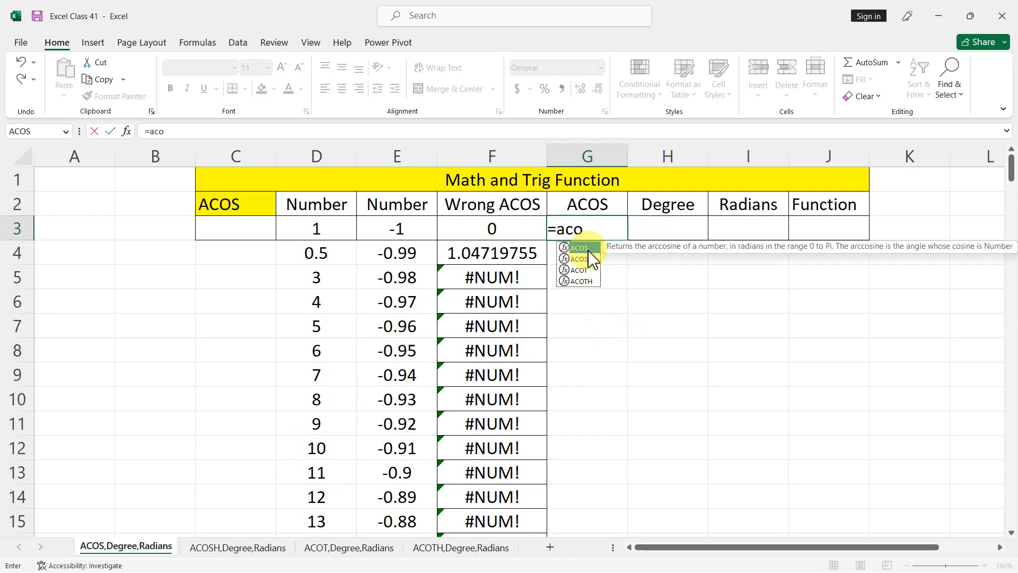
double_click(586, 250)
left_click(401, 233)
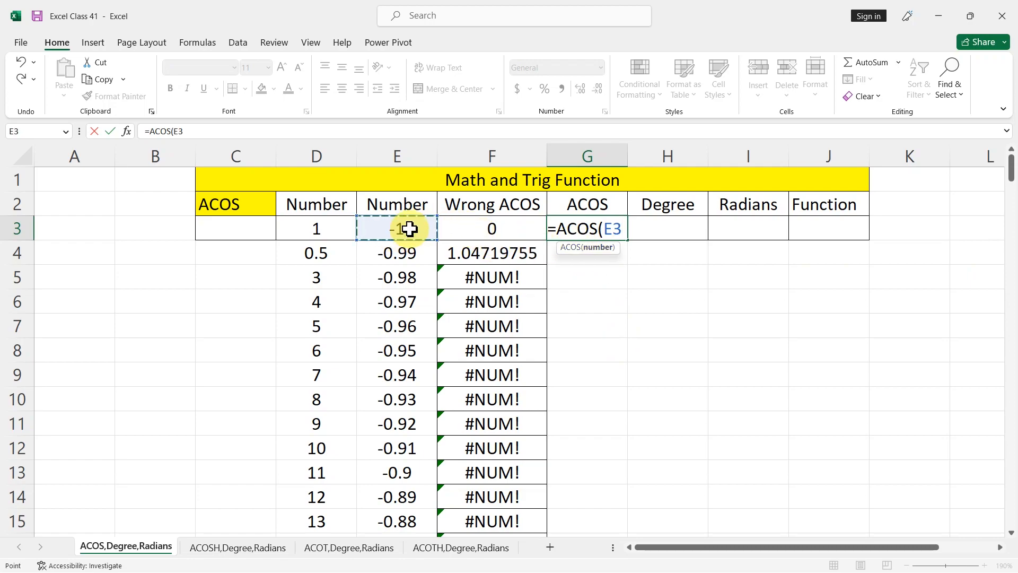
key("Return")
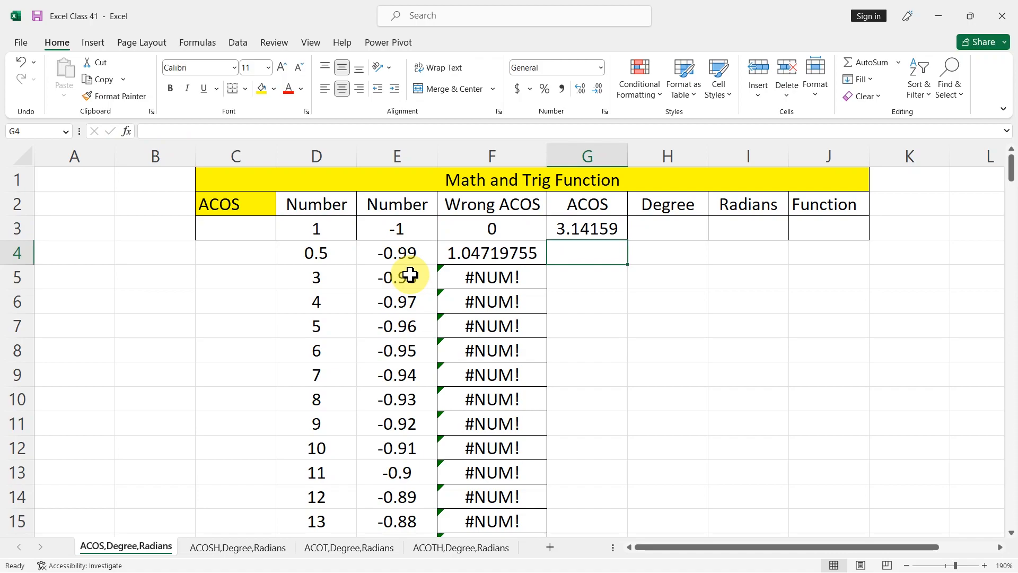
left_click(617, 236)
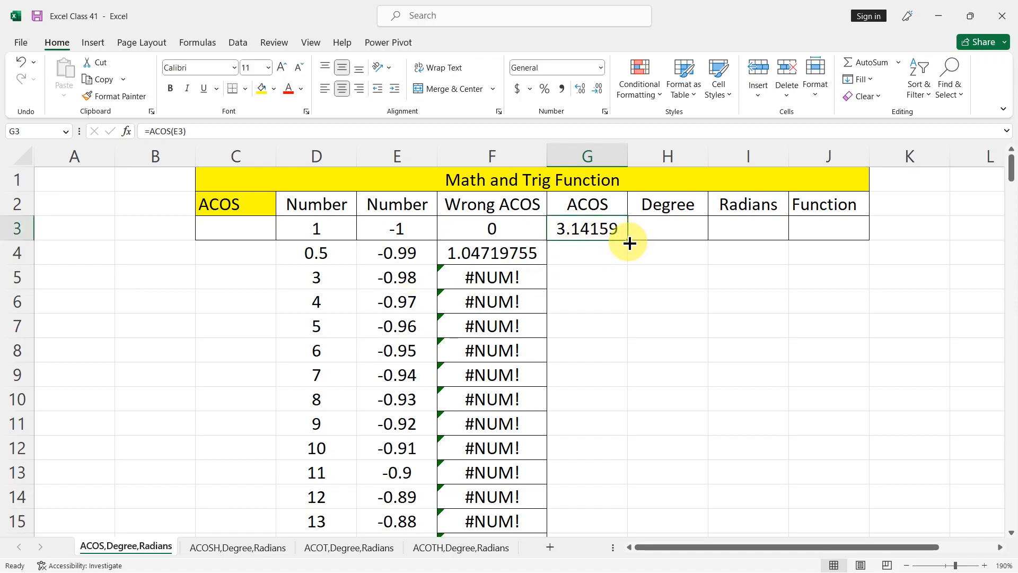
left_click_drag(628, 241, 589, 523)
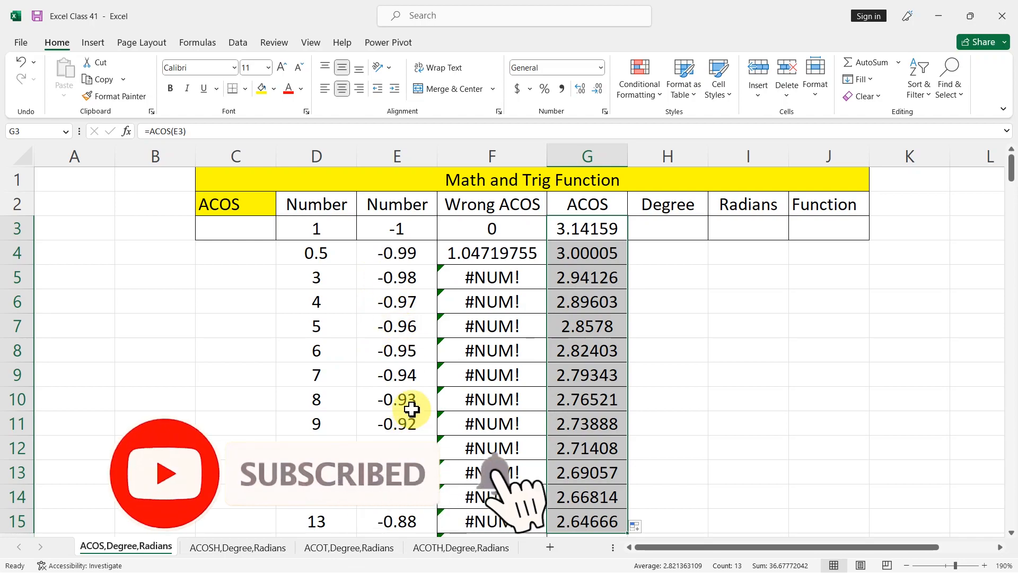
- Test the ACOS formula in row 6 by entering 1 and 0.5 in turn in cell E6
left_click(399, 305)
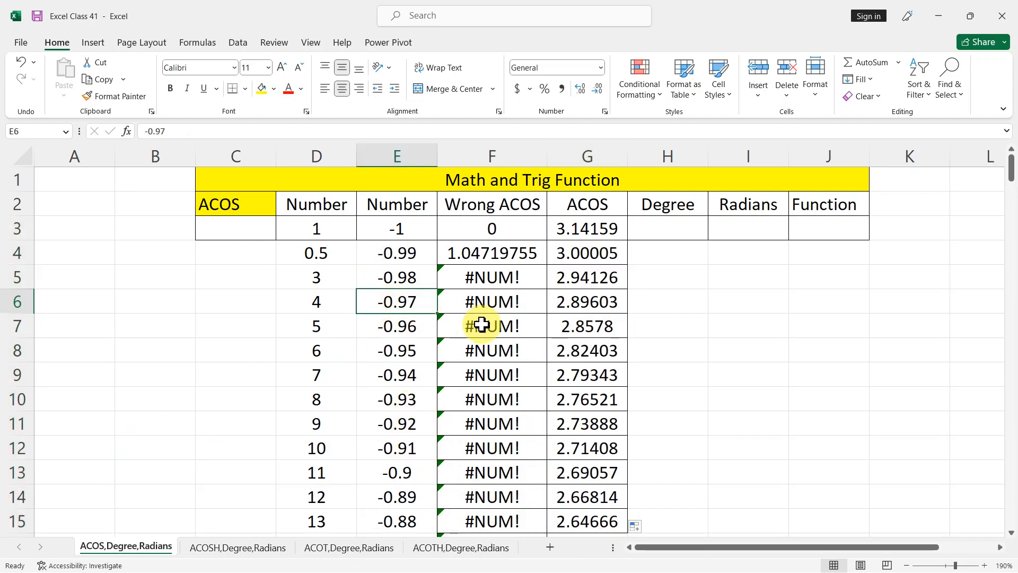
type("1")
key("Tab")
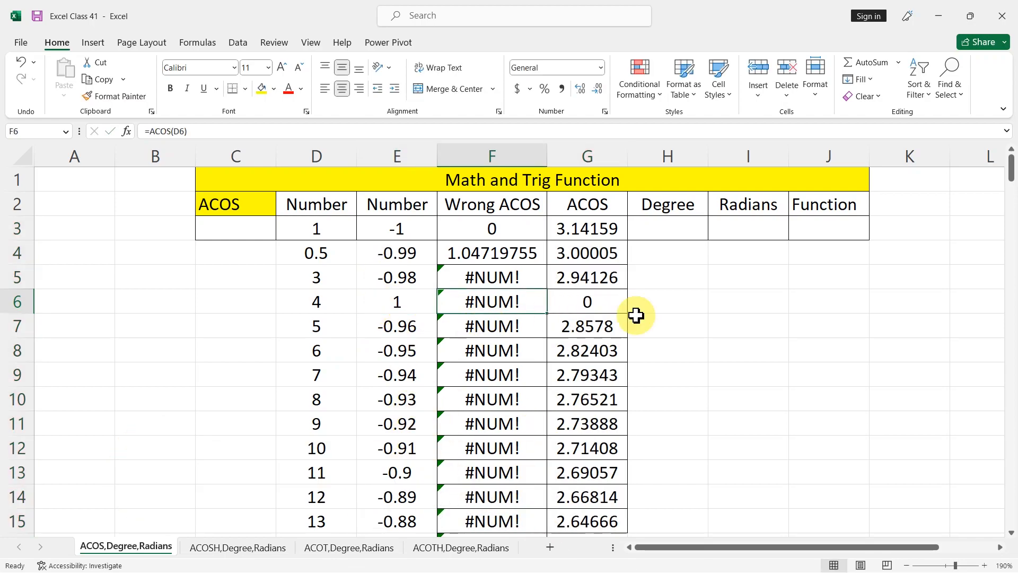
left_click(403, 301)
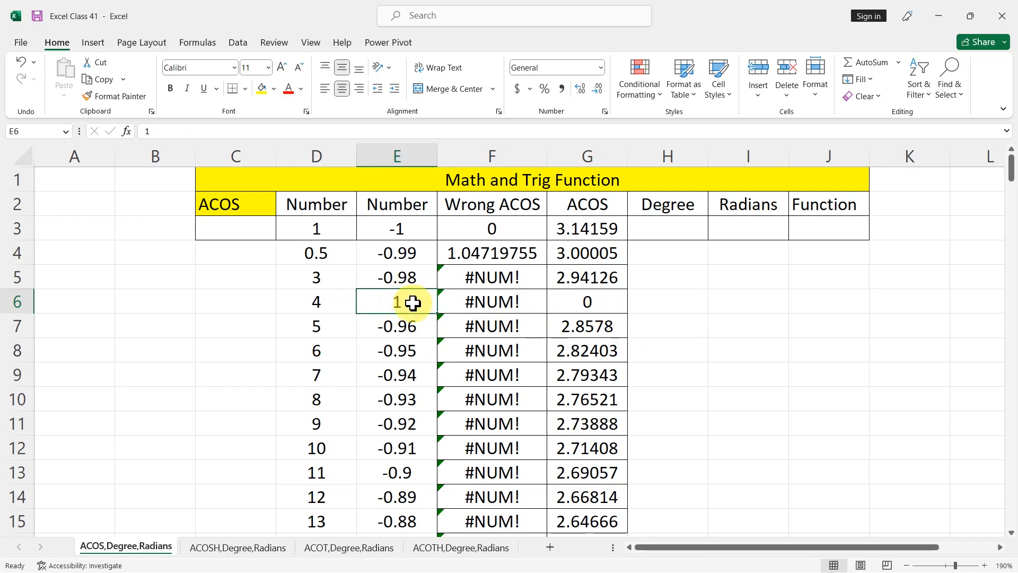
type(".5")
key("Tab")
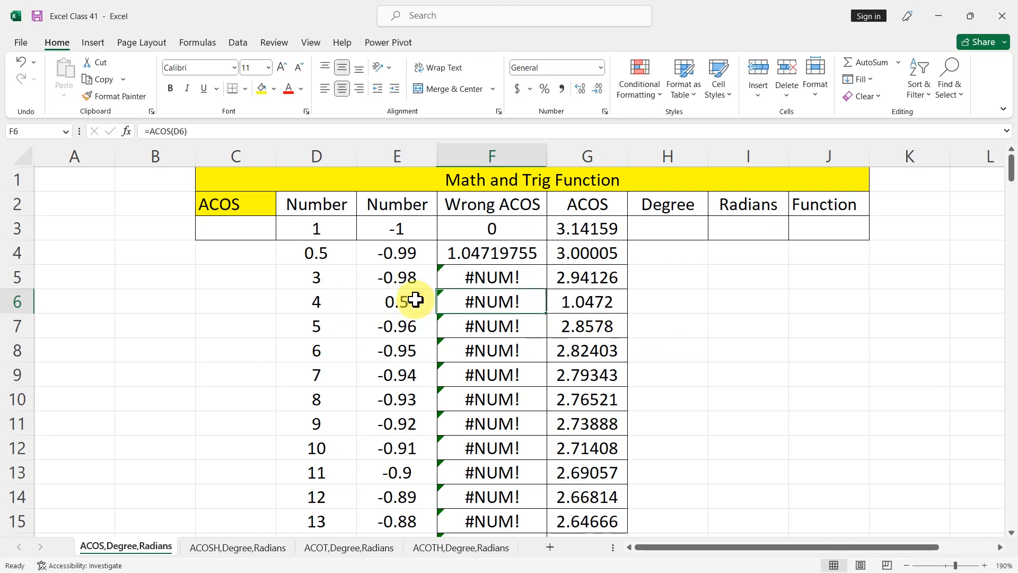
- Try the number in cell E6 as 0.6 and, after that, as 2 to test the ACOS input range
left_click(415, 300)
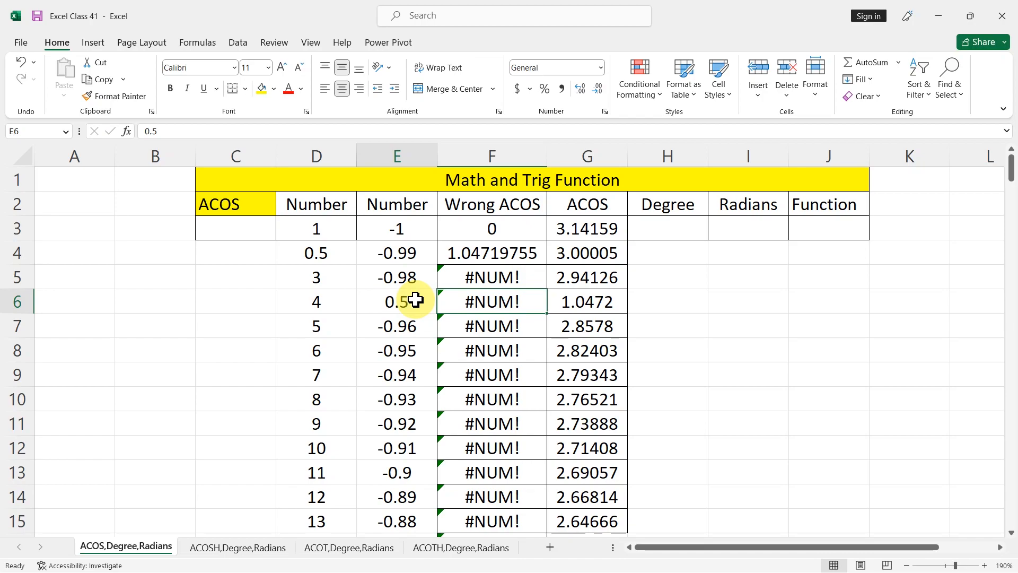
double_click(416, 300)
type(".6")
key("Tab")
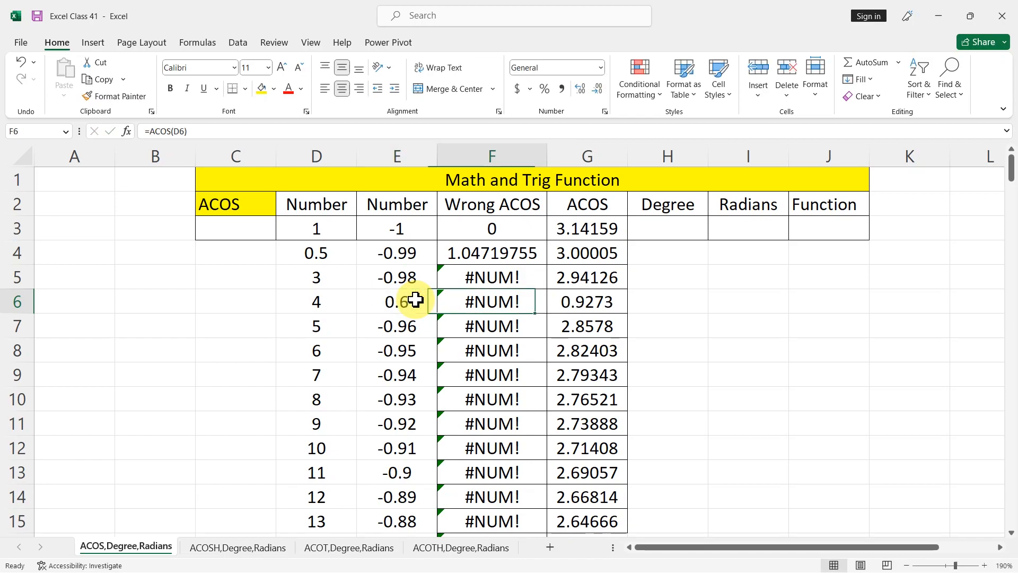
left_click(415, 300)
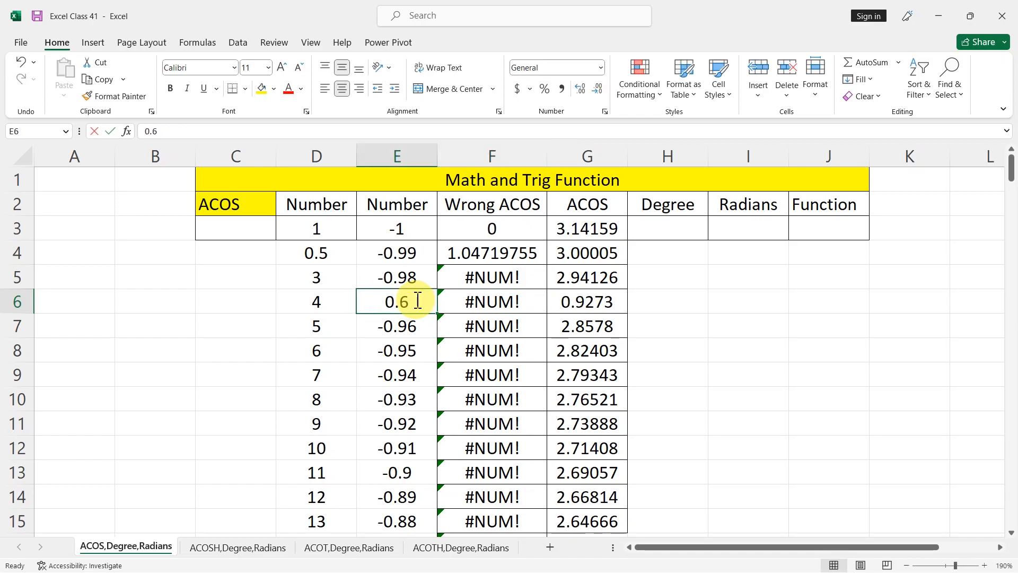
type("2")
key("Tab")
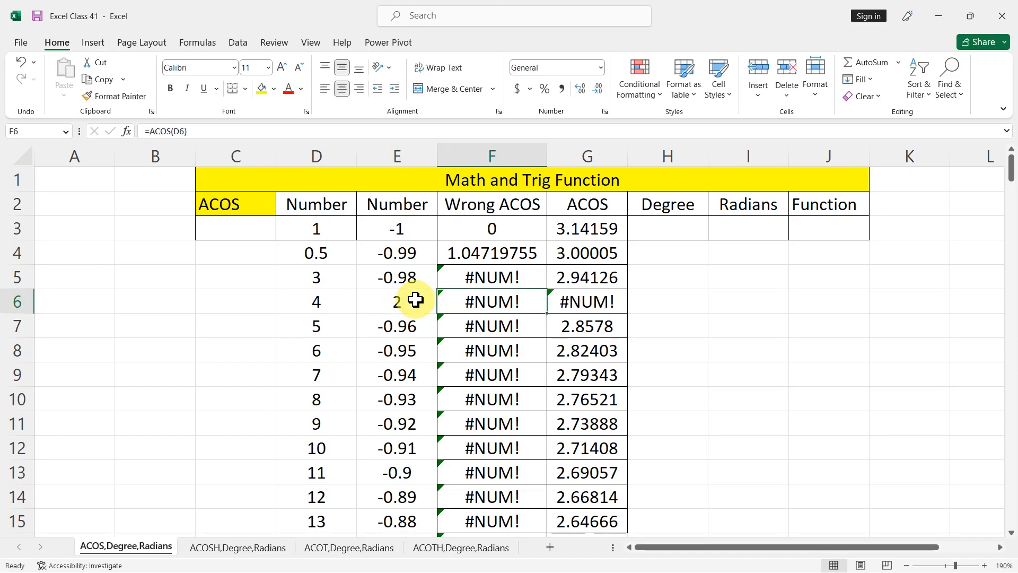
- Set the number in cell E6 to 0.5 so the ACOS formula receives a valid input
left_click(415, 300)
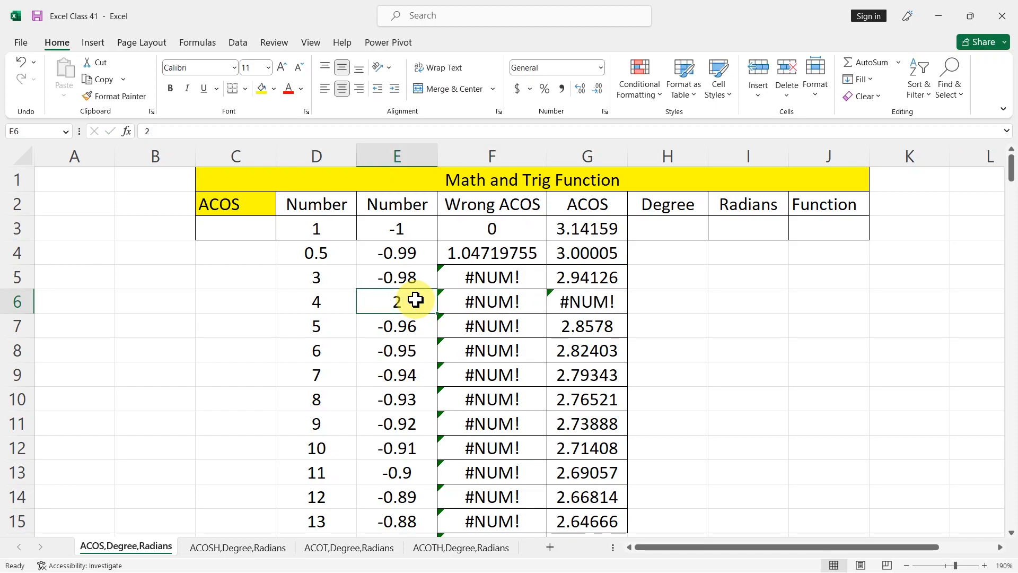
type(".")
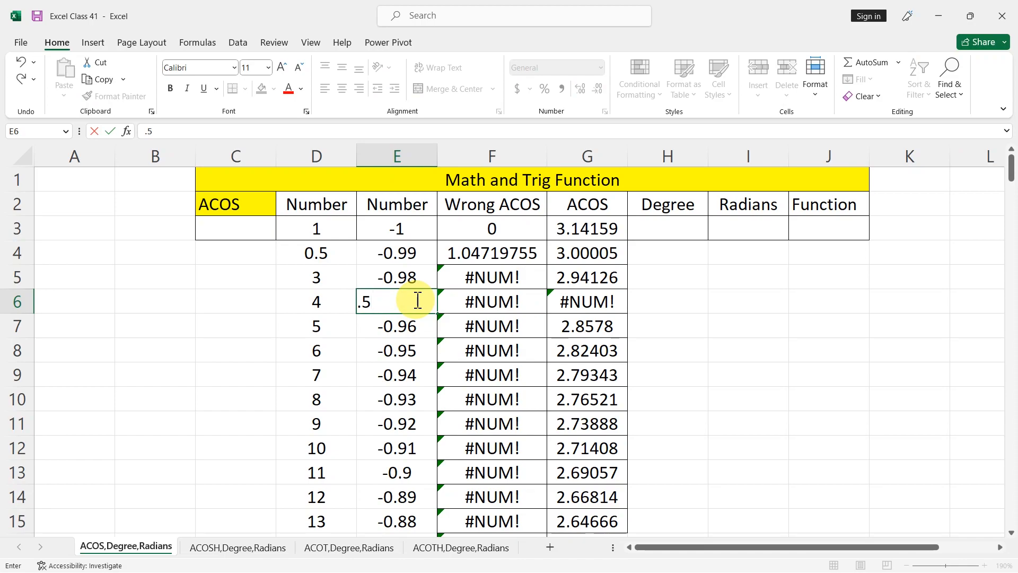
type("5")
key("Tab")
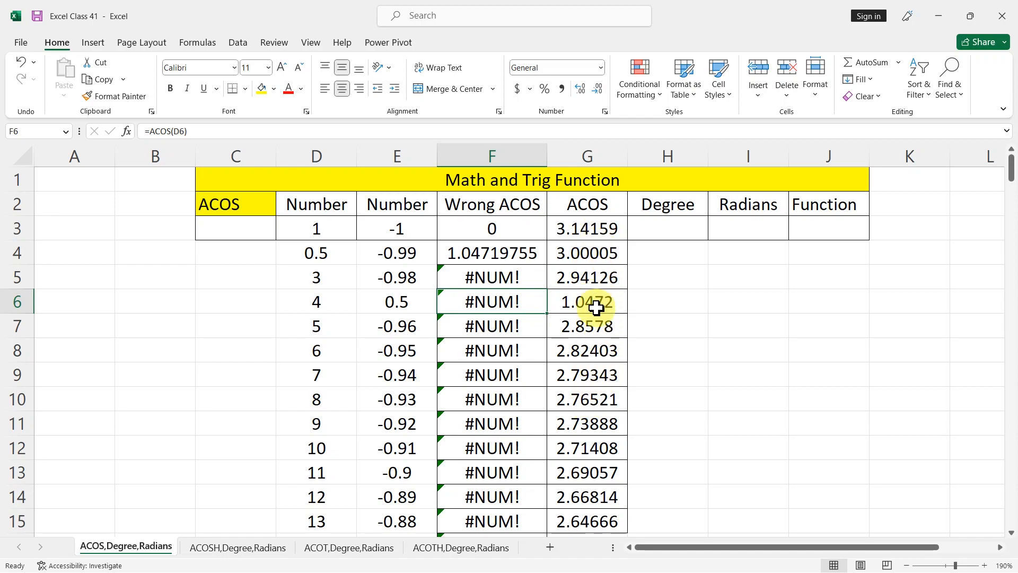
- Enter =DEGREES(G3) in cell H3 of the Degree column to convert the ACOS result to degrees
left_click(589, 232)
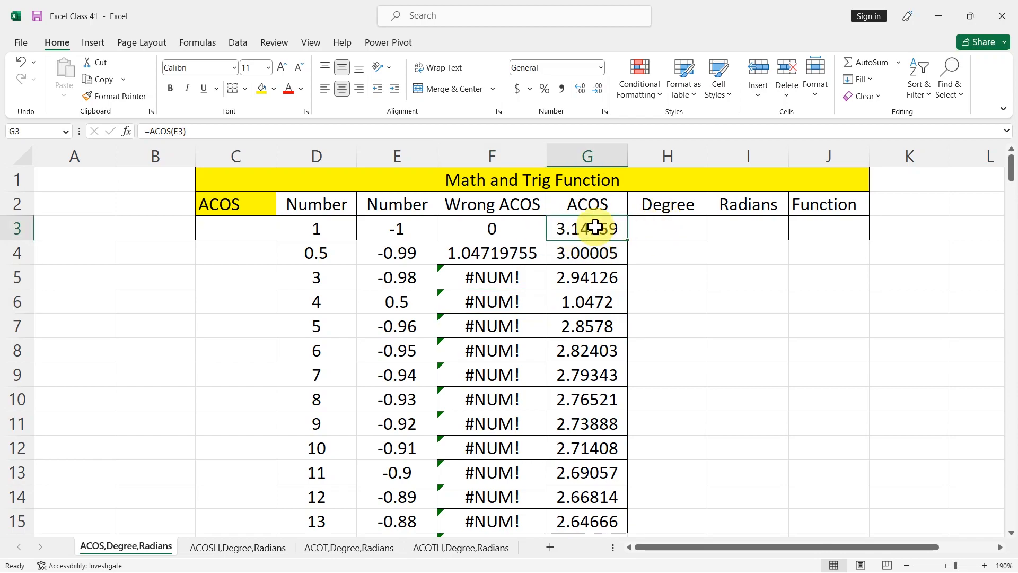
left_click(674, 231)
type("=deg")
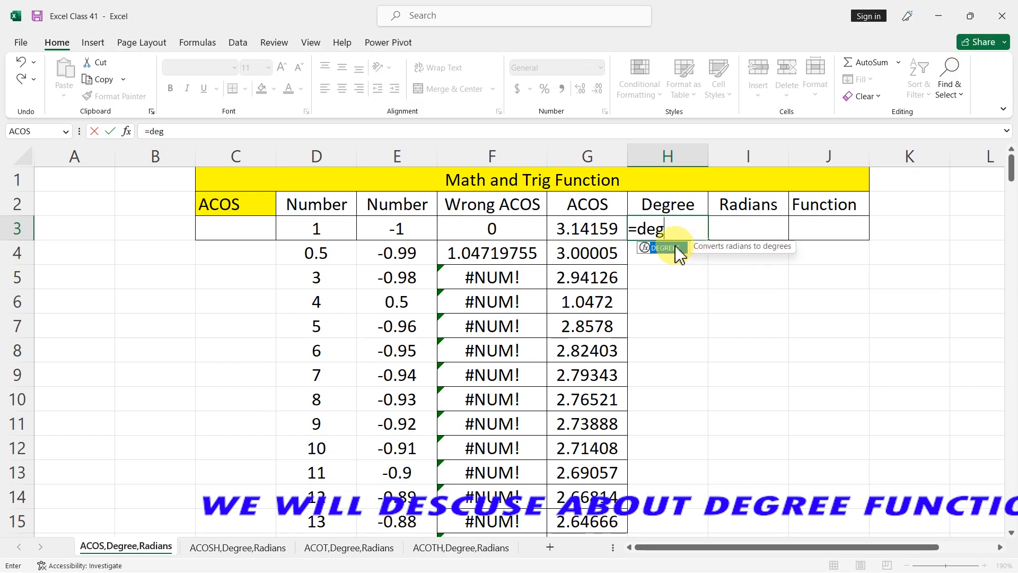
double_click(674, 247)
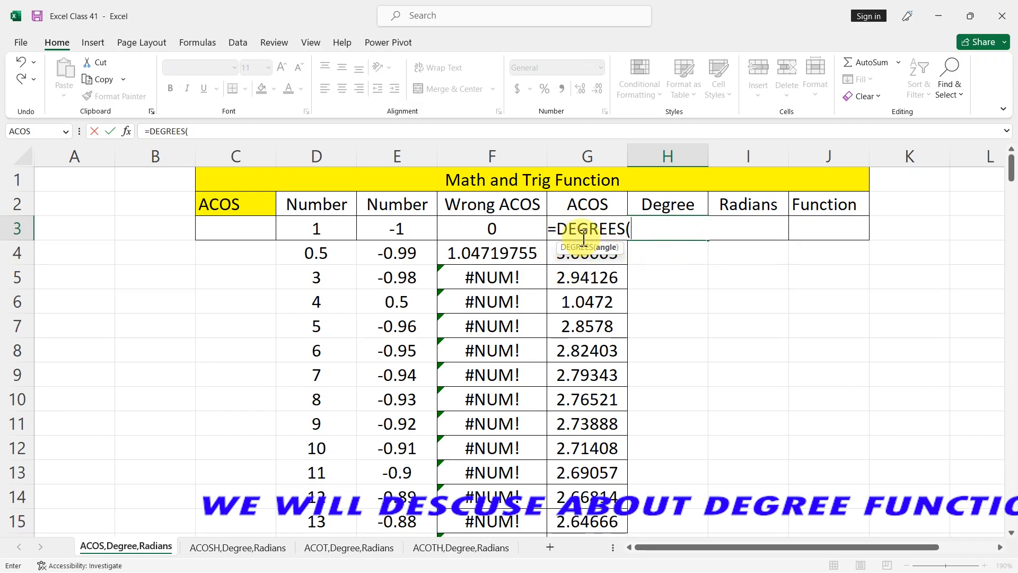
left_click(664, 232)
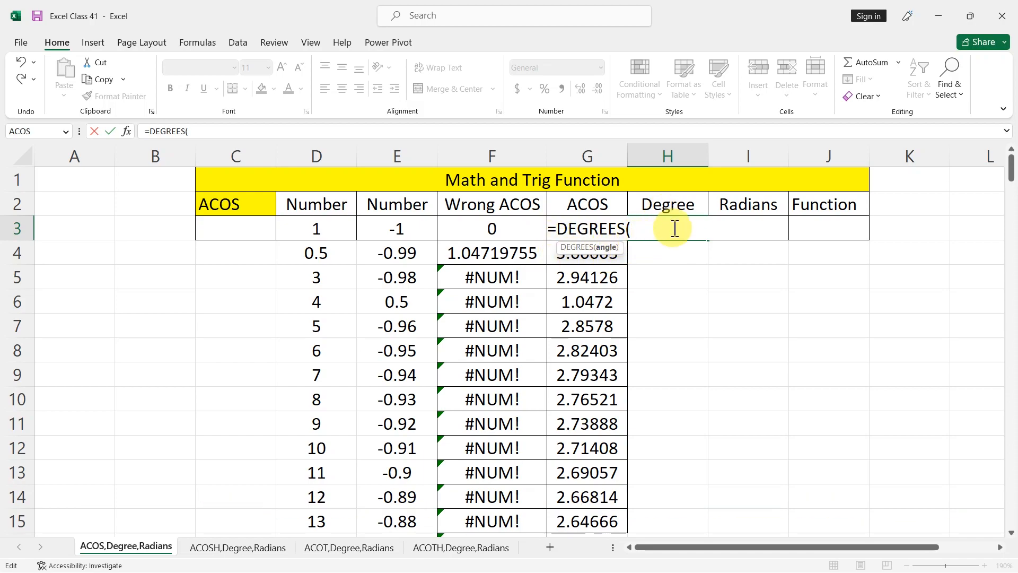
type("g")
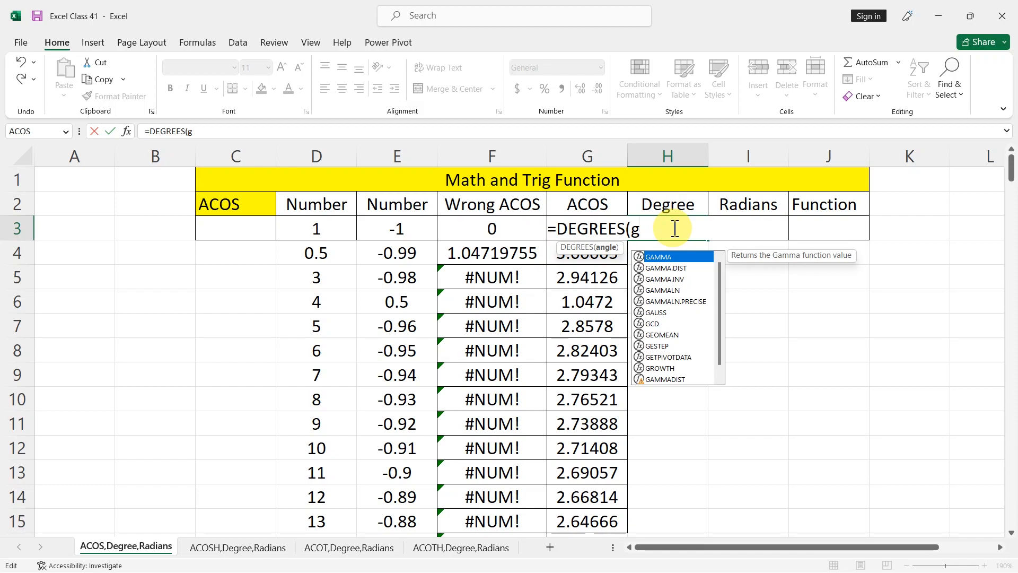
type("3")
key("Return")
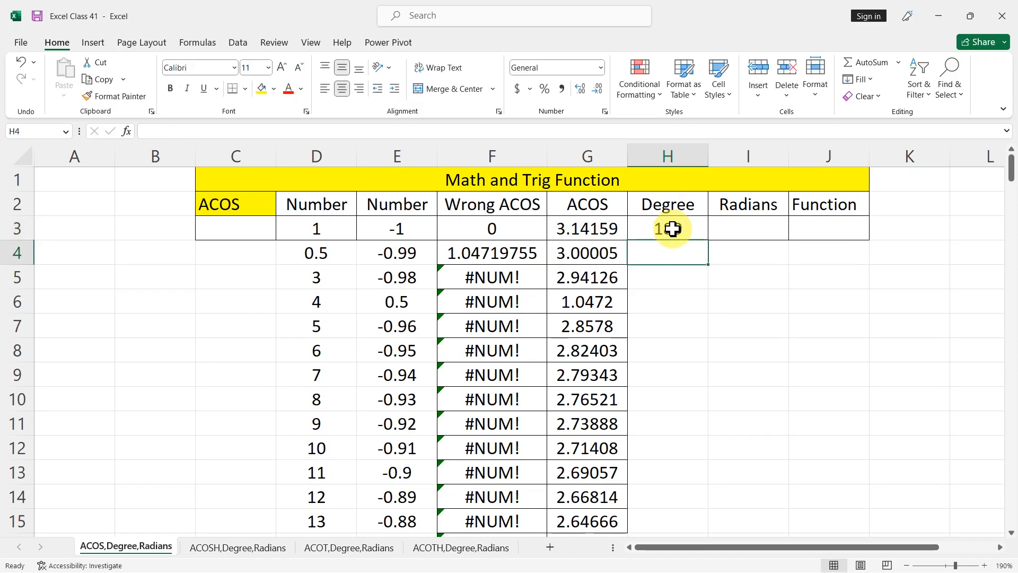
- Fill the DEGREES formula from H3 down through H15 and compare the degrees with the ACOS values
left_click(599, 228)
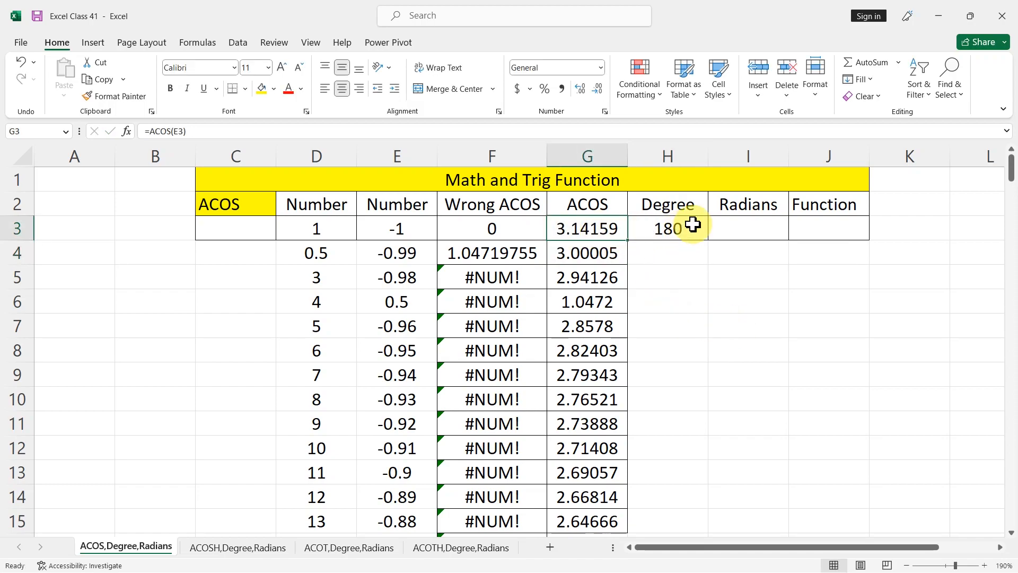
left_click(684, 229)
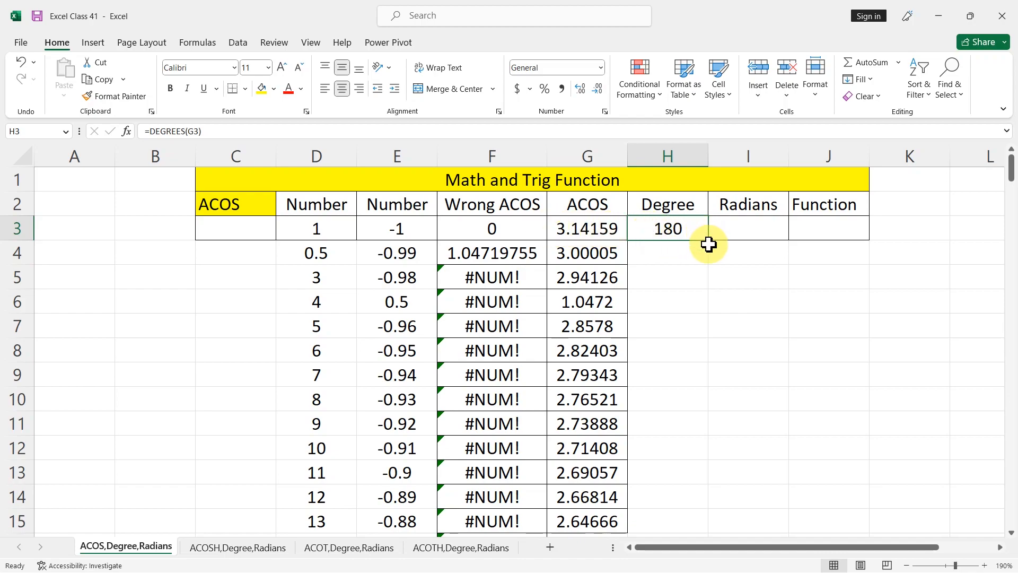
left_click_drag(710, 242, 713, 516)
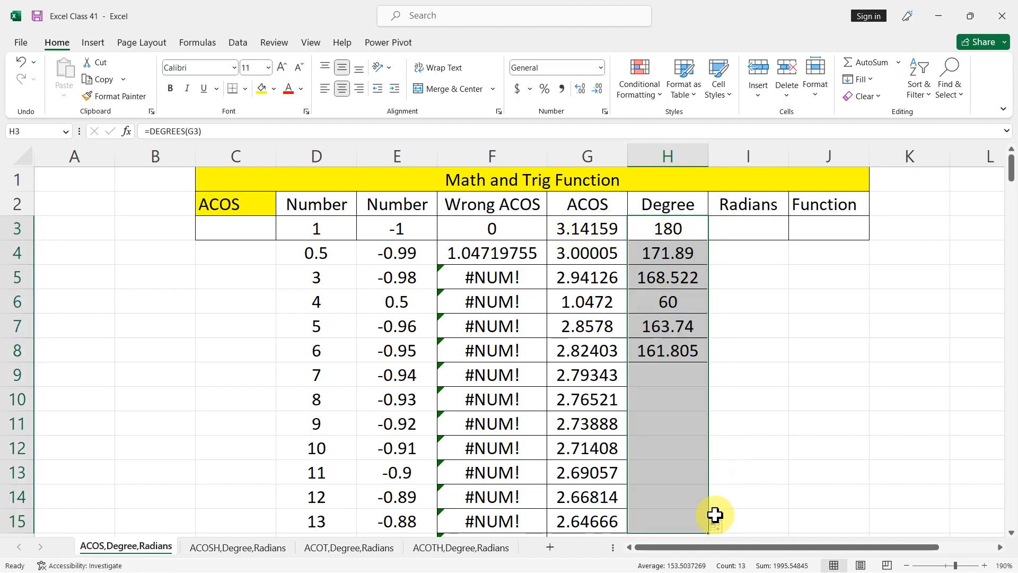
left_click(673, 301)
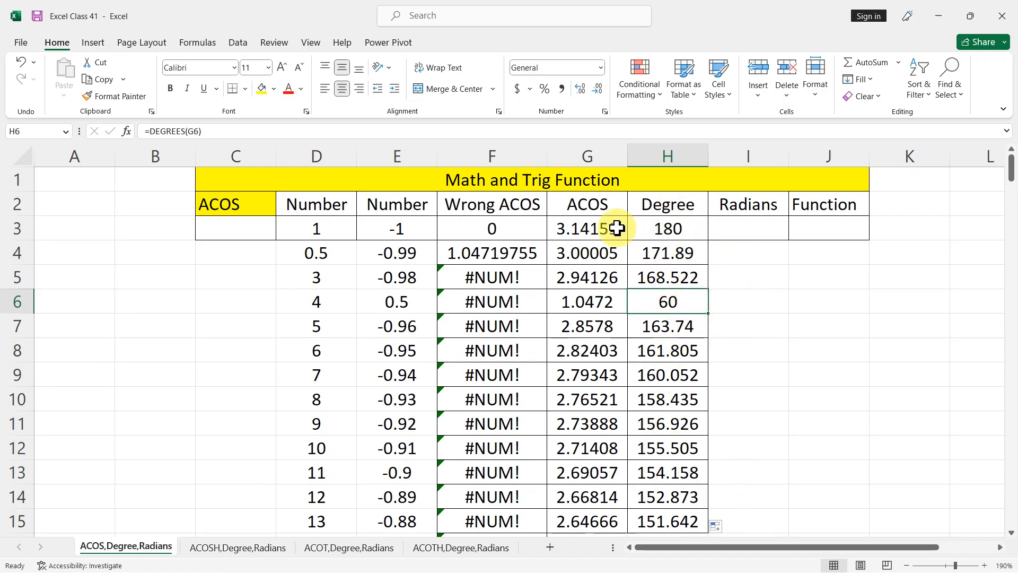
left_click(585, 232)
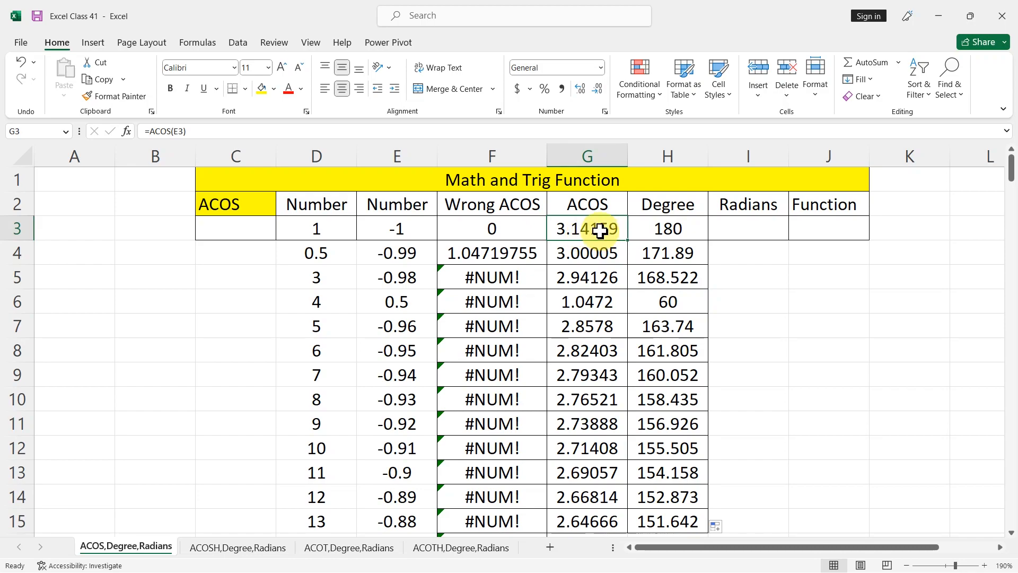
left_click(681, 229)
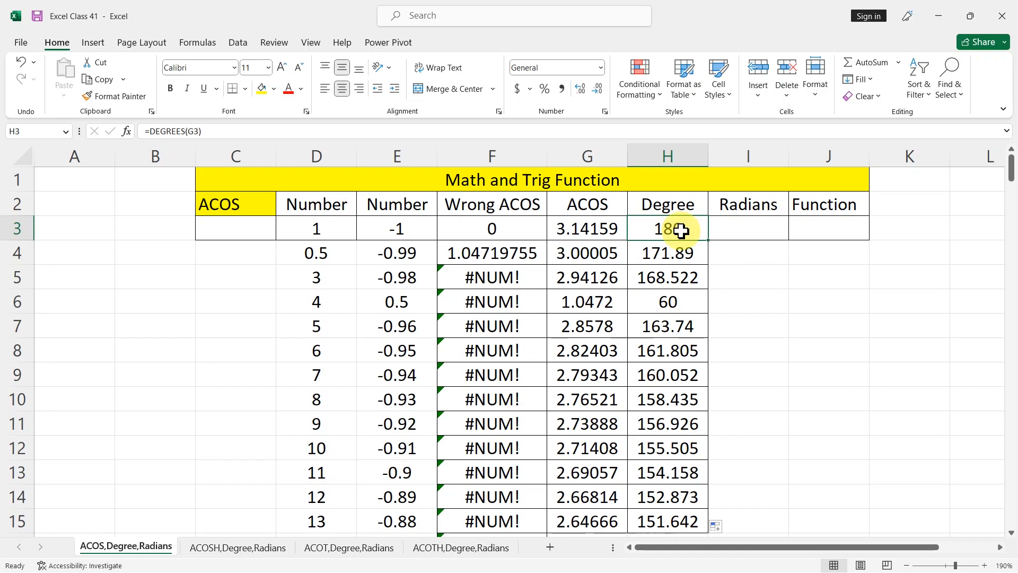
- Enter =RADIANS(H3) in cell I3 of the Radians column to convert the degrees back to radians
left_click(747, 229)
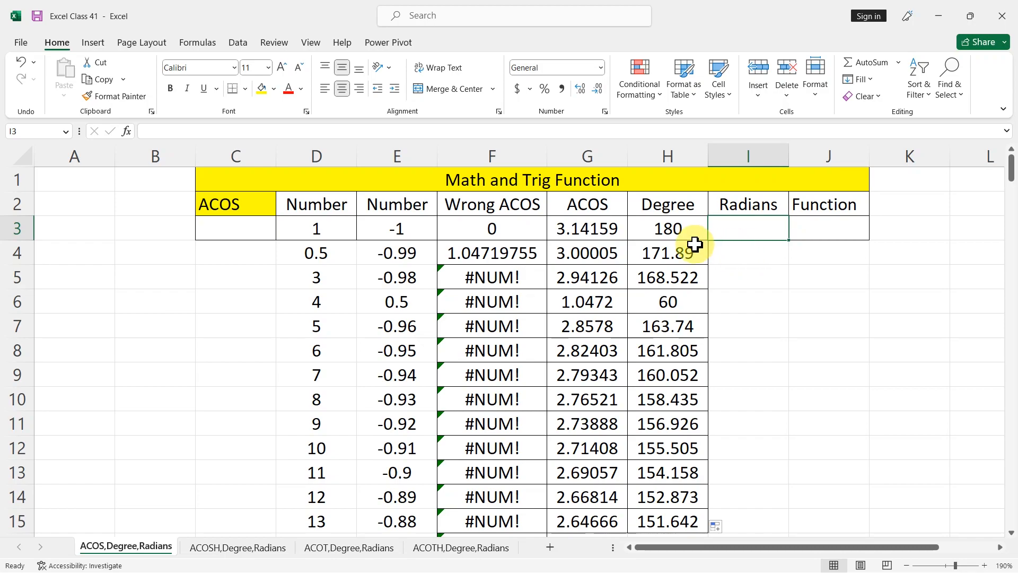
type("=rad")
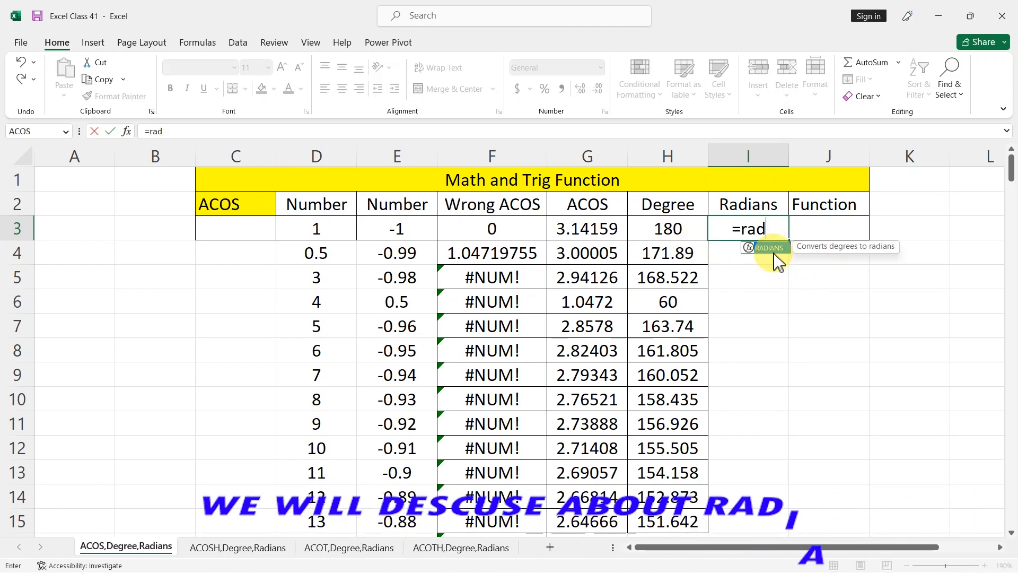
double_click(769, 247)
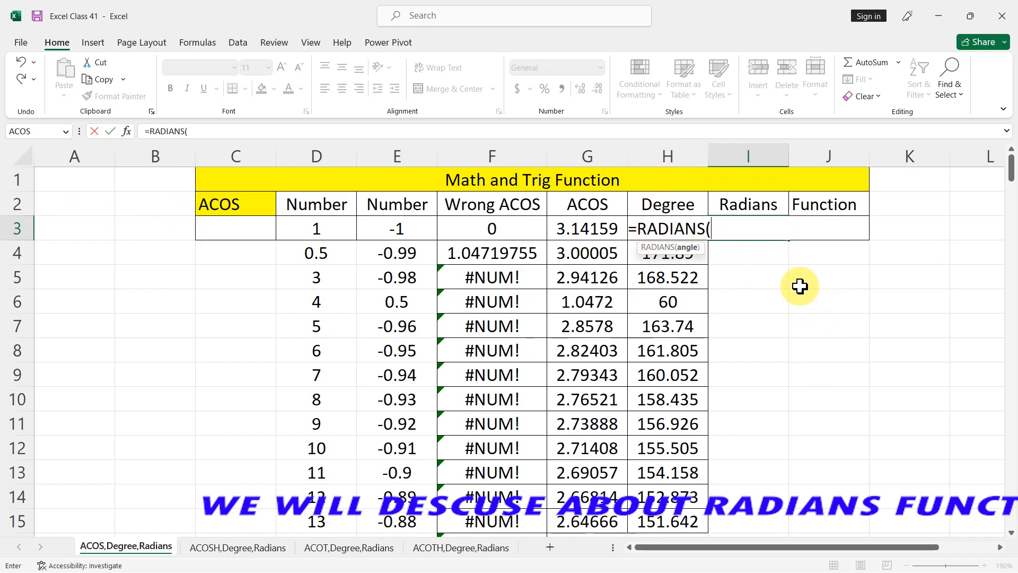
type("h3")
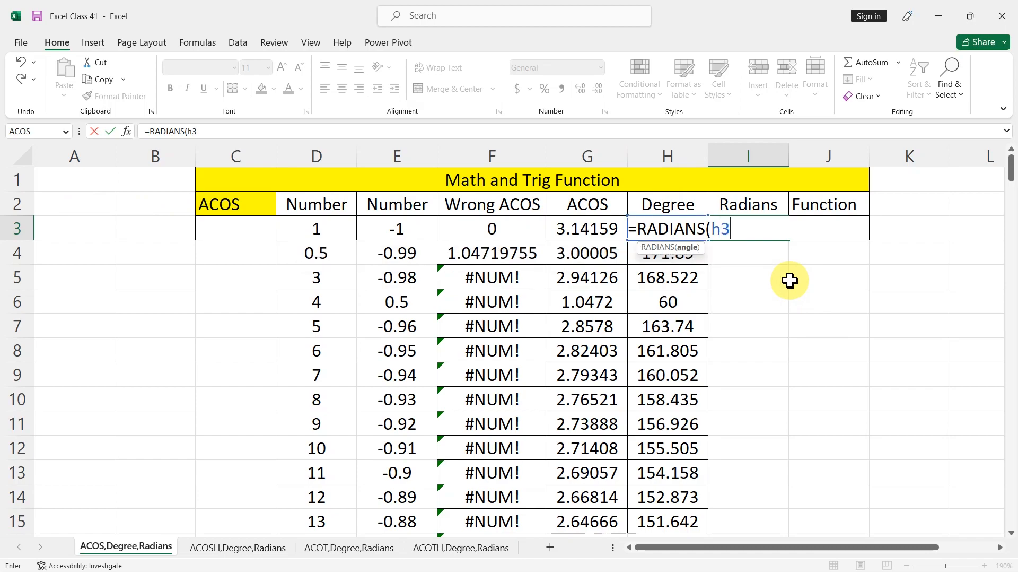
key("Return")
- Fill the RADIANS formula from I3 down through I15 and compare rows 3 and 4 with the ACOS column
left_click(732, 228)
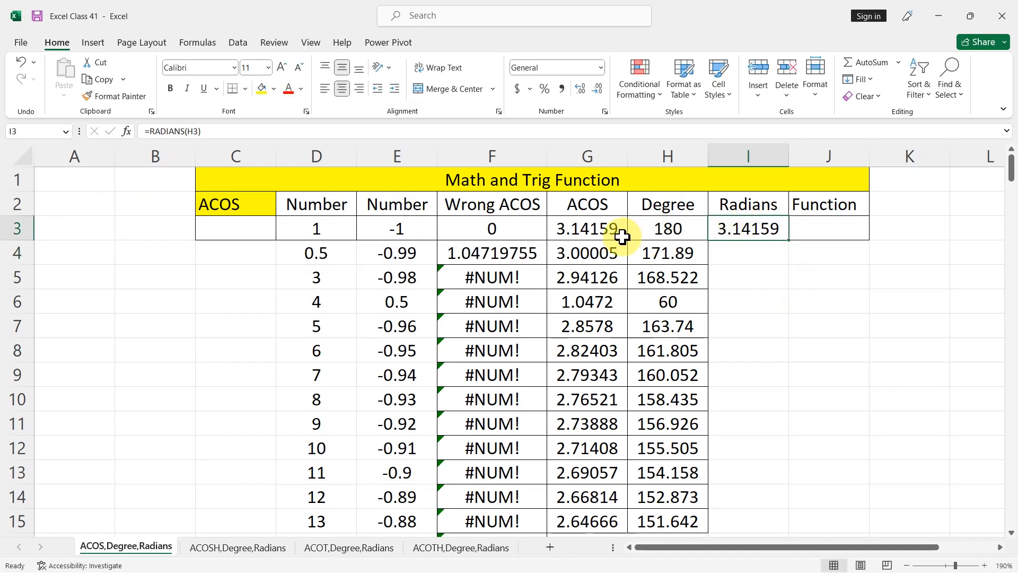
left_click_drag(790, 240, 784, 528)
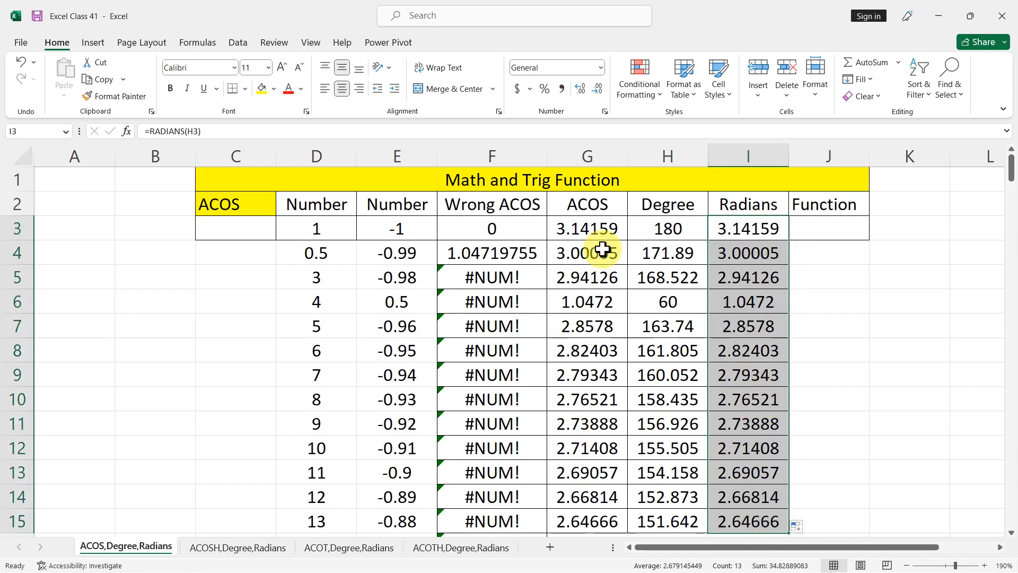
left_click(595, 235)
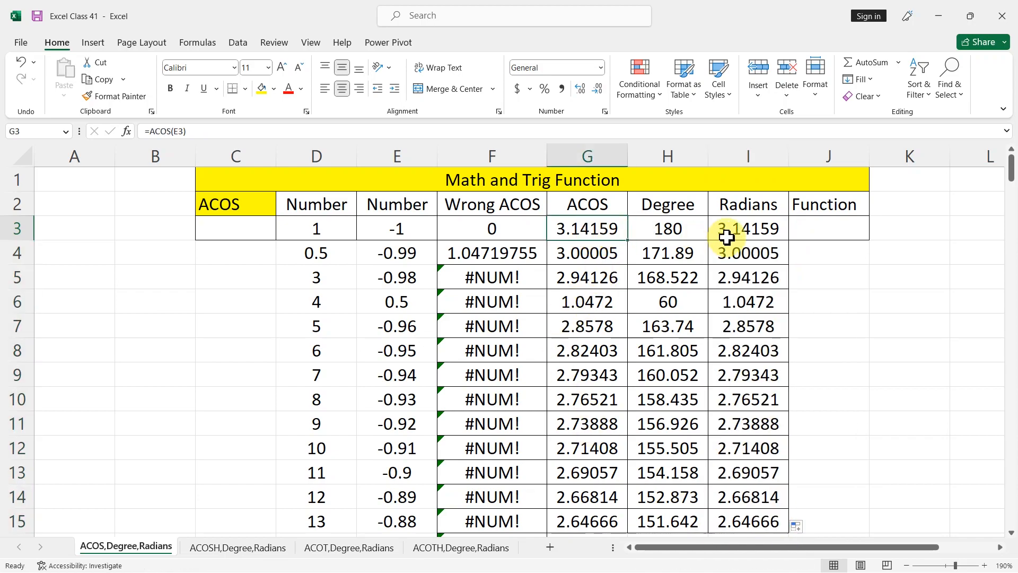
left_click(747, 234)
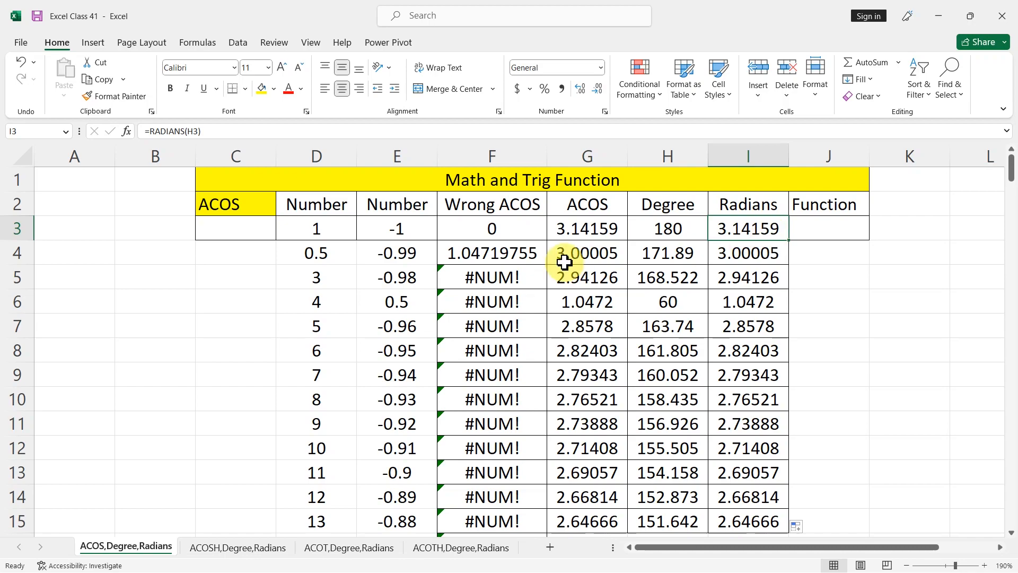
left_click(595, 256)
left_click(740, 256)
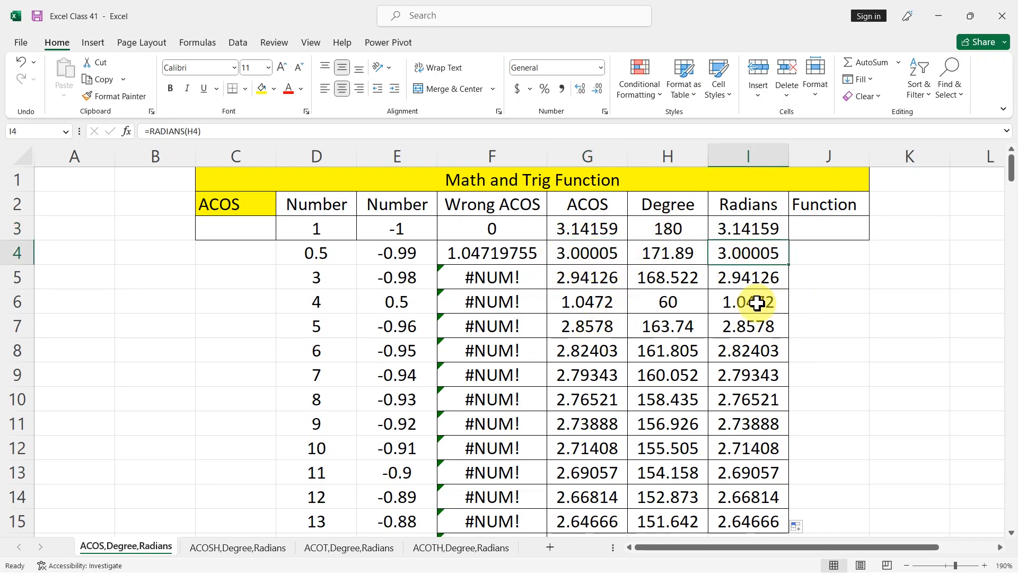
- Start an ACOS function in cell J3 of the Function column, choosing it from the Math & Trig category of Insert Function
left_click(835, 233)
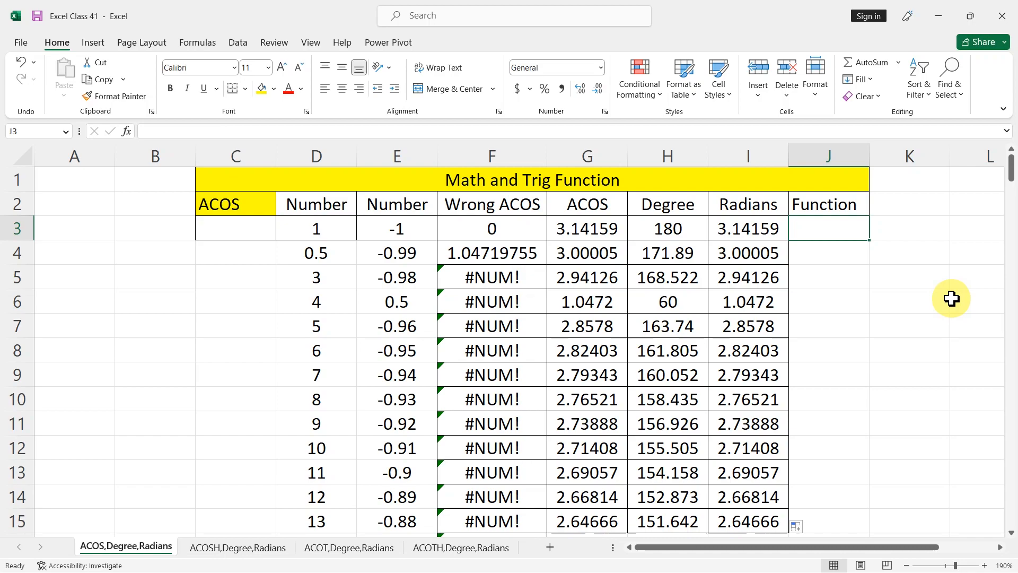
left_click(900, 65)
left_click(901, 177)
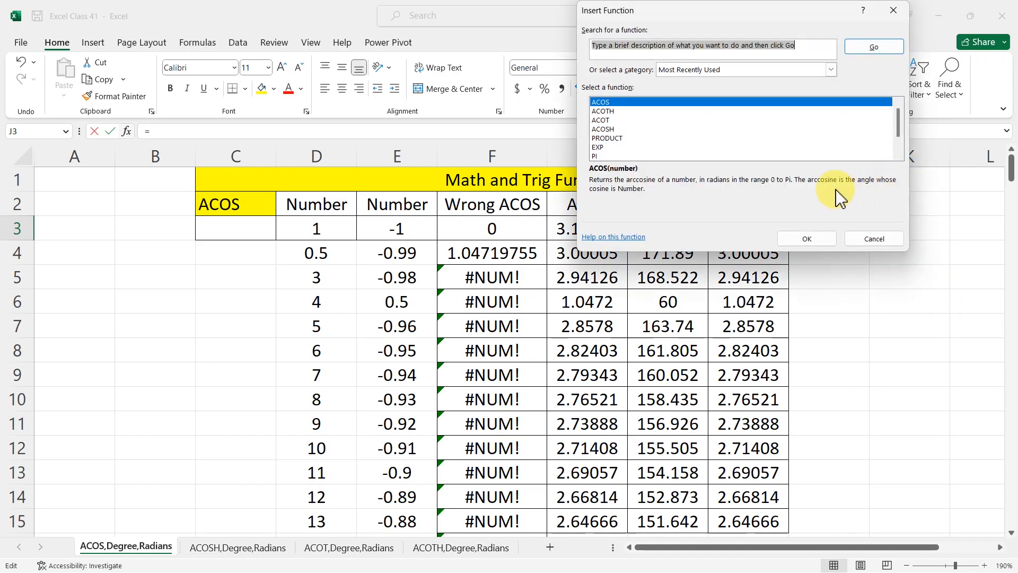
left_click(682, 71)
left_click(679, 118)
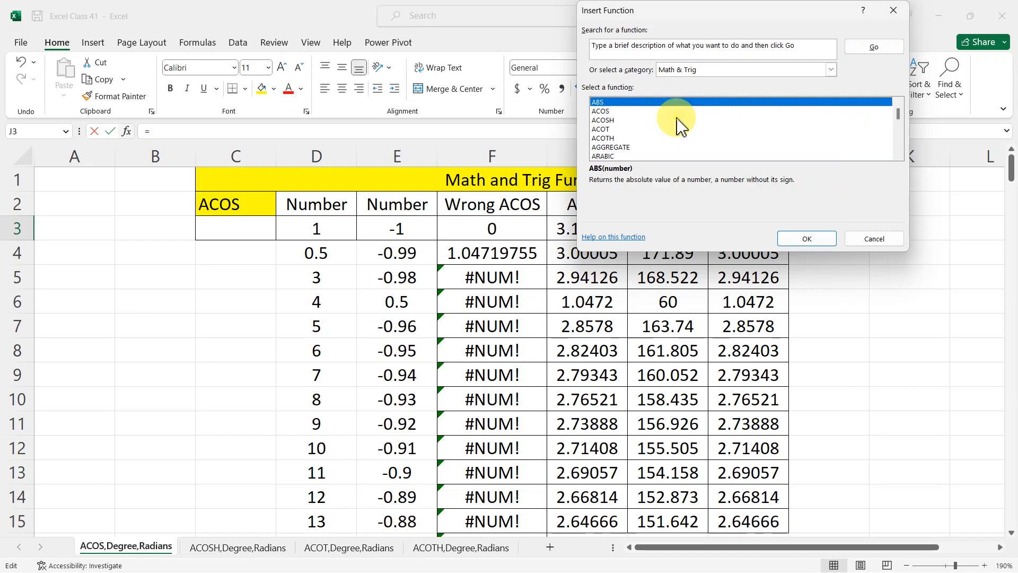
left_click(601, 112)
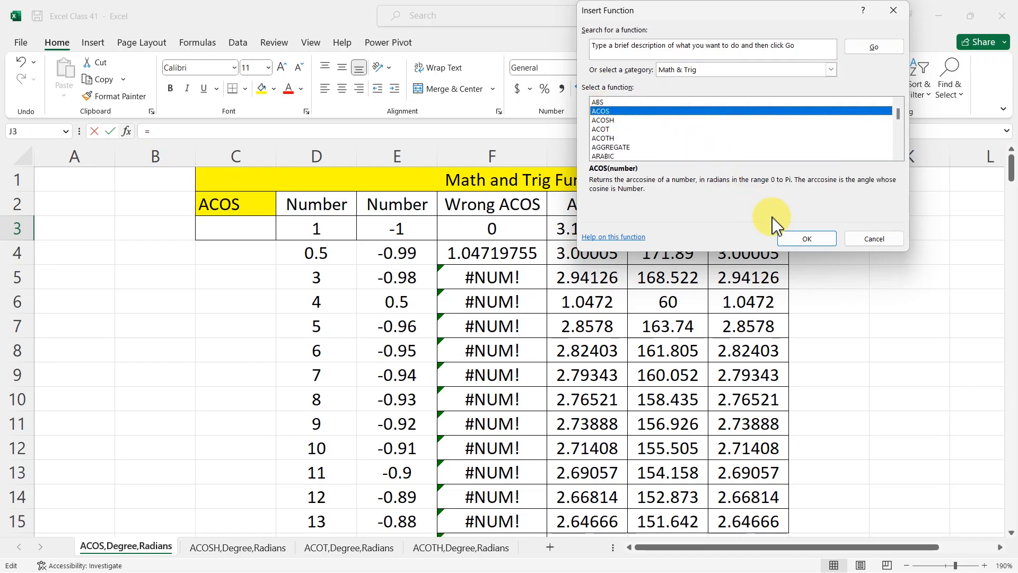
left_click(807, 238)
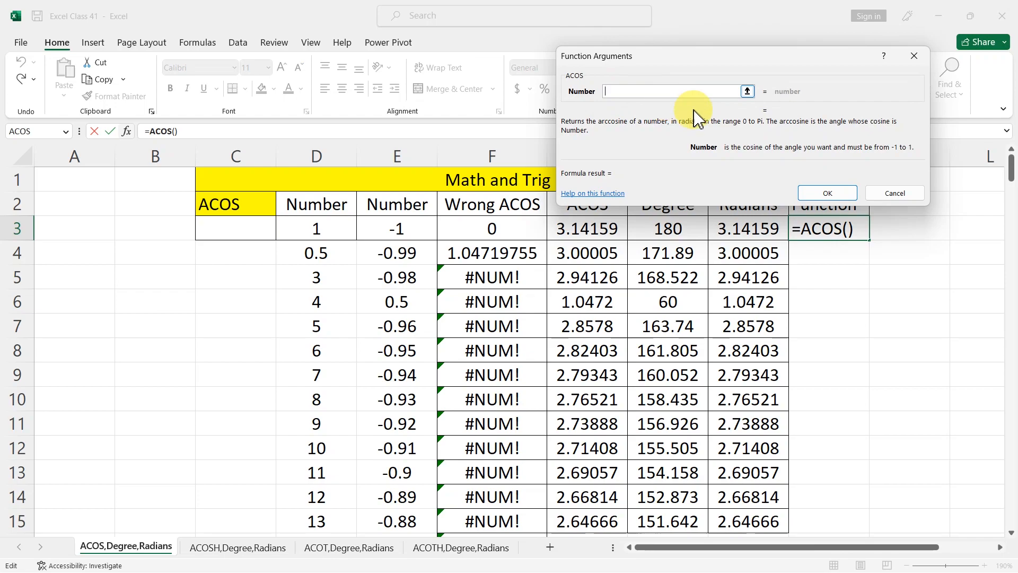
- Set the ACOS Number argument to E3 and fill the formula from J3 down through J15
left_click_drag(744, 130, 753, 131)
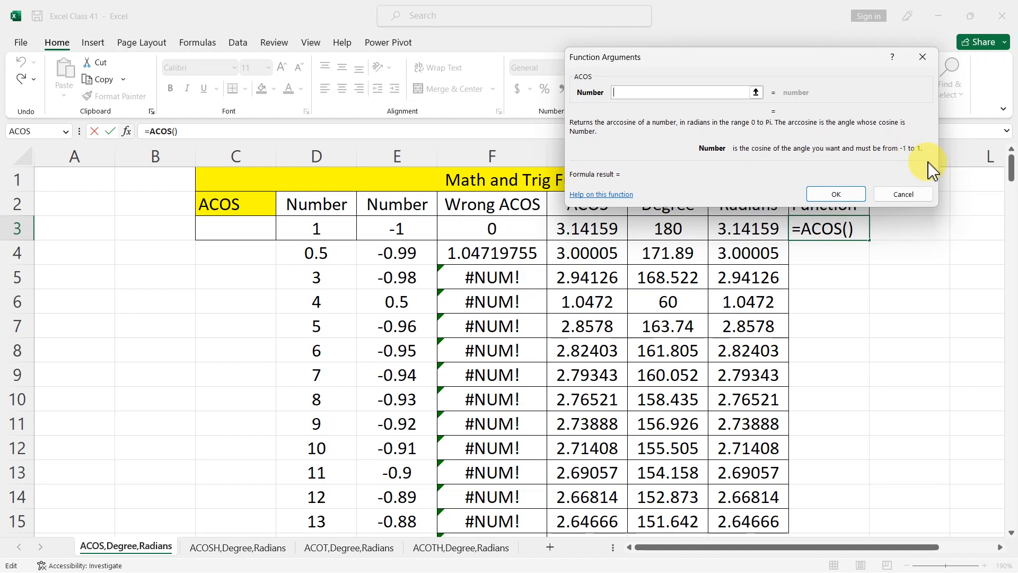
left_click(379, 233)
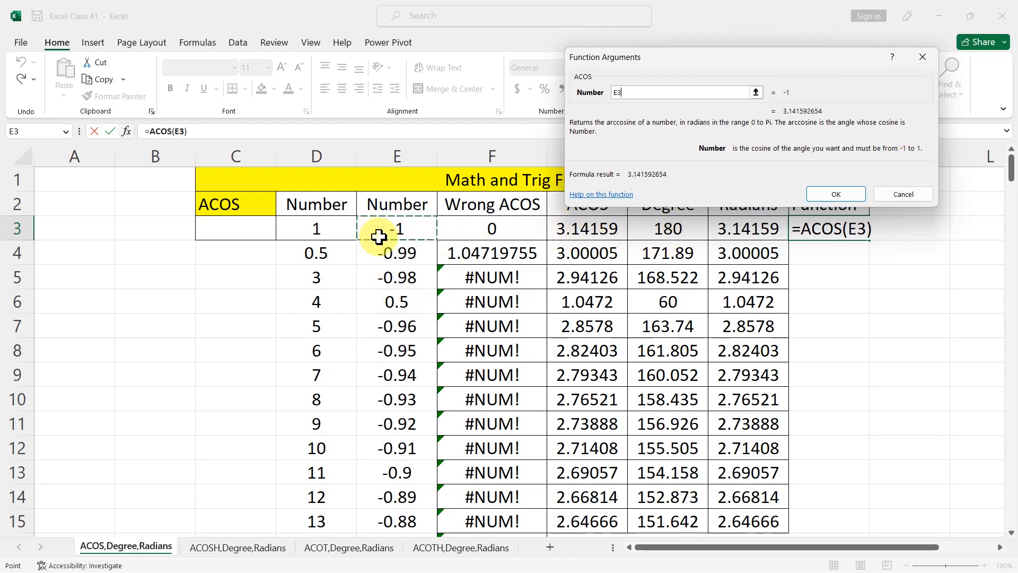
left_click(847, 197)
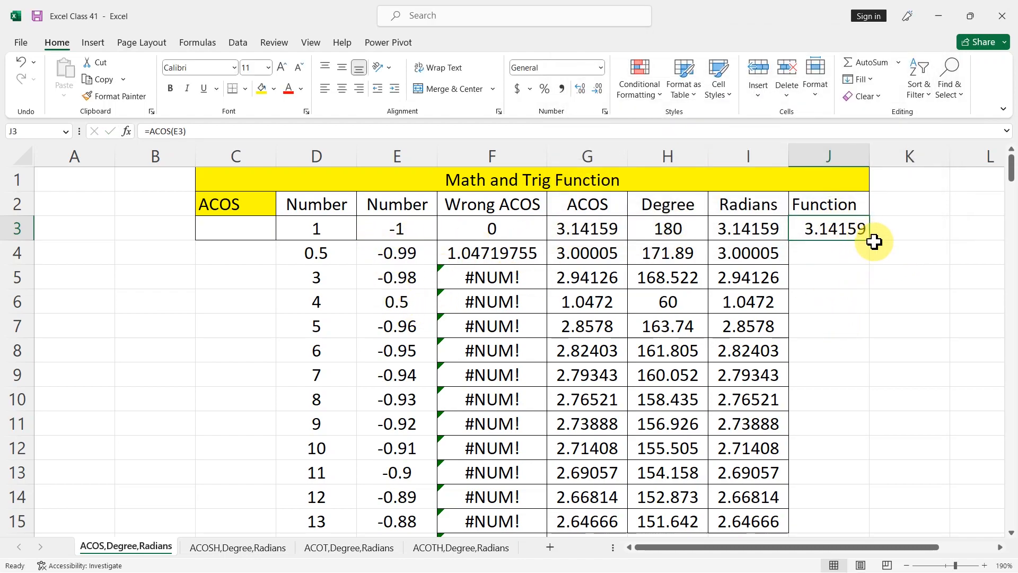
left_click_drag(869, 241, 843, 517)
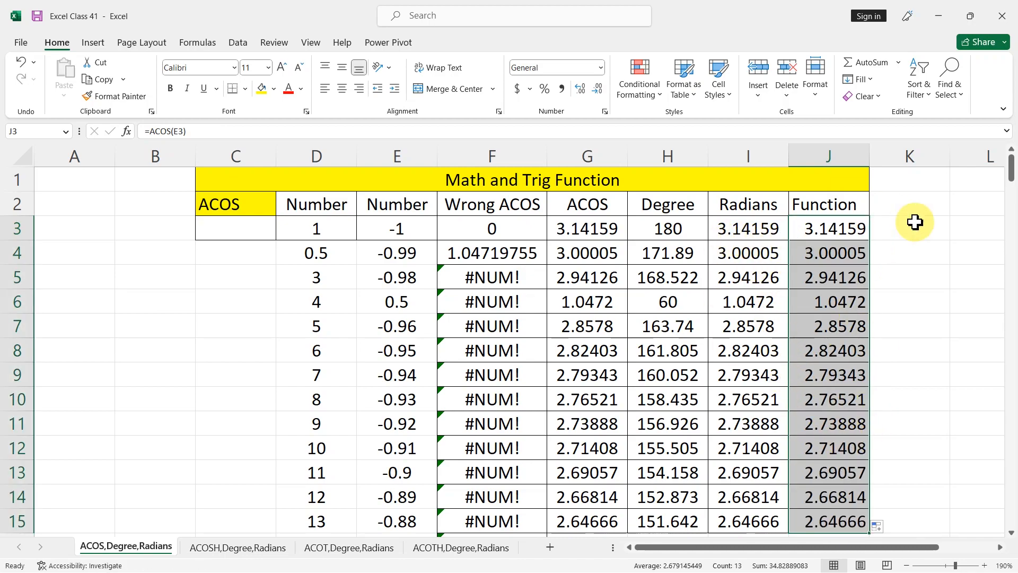
left_click(856, 276)
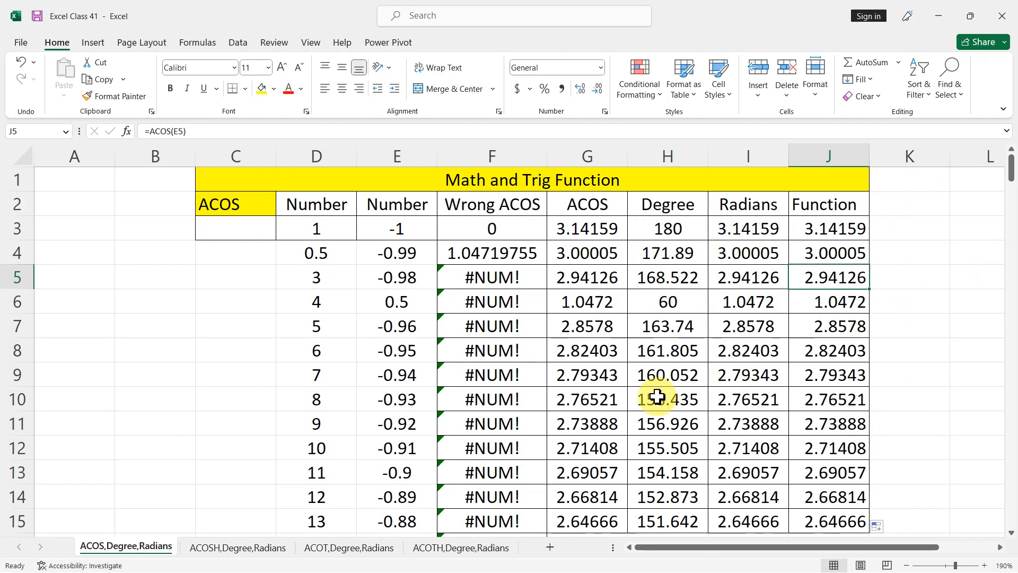
- Switch to the ACOSH,Degree,Radians sheet and select cell E3 in the Wrong ACOSH column
left_click(211, 557)
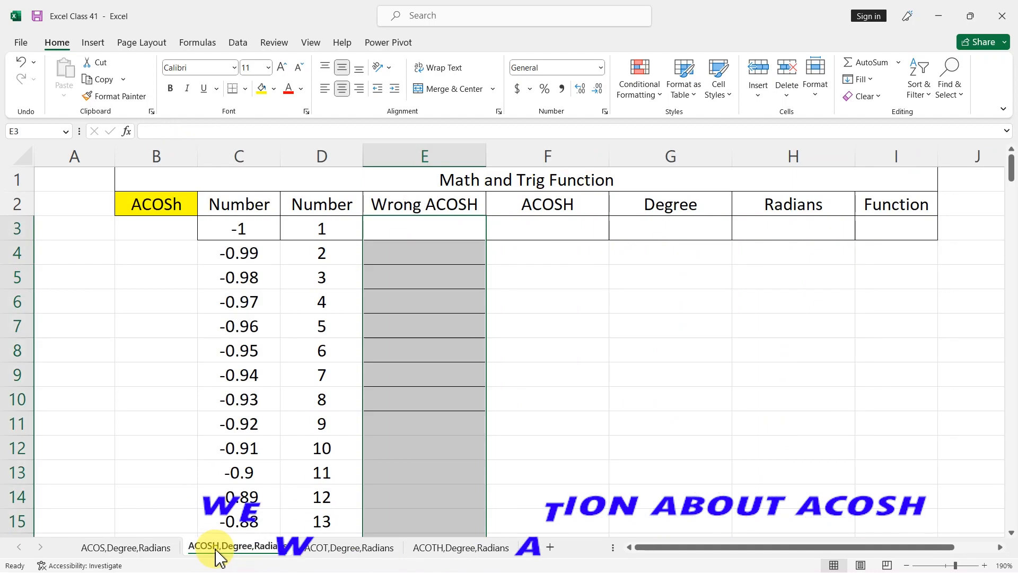
left_click(400, 336)
left_click(423, 231)
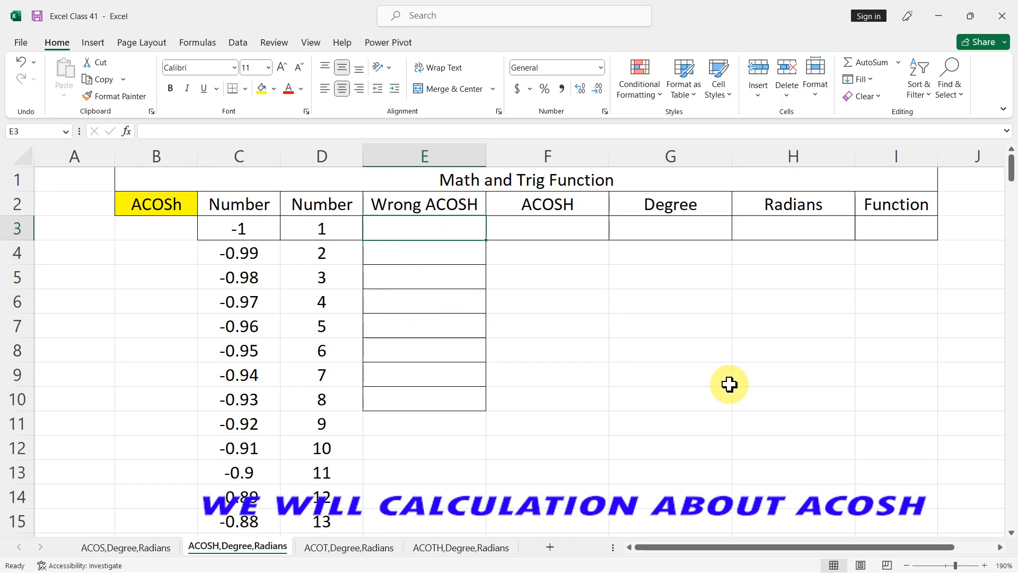
- Examine the ACOSH function's description and Number argument requirement through Insert Function, without inserting it in E3
left_click(898, 62)
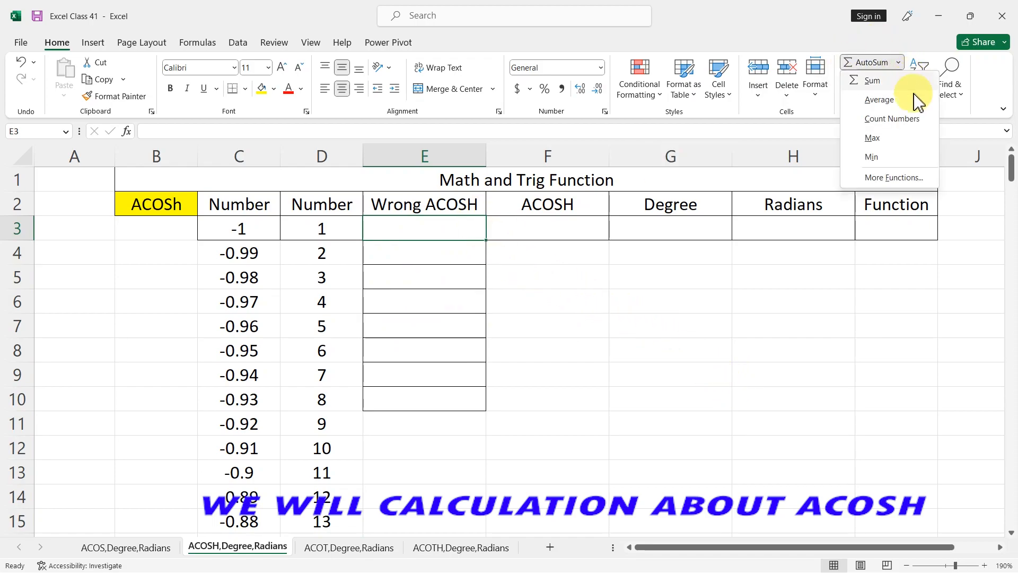
left_click(900, 178)
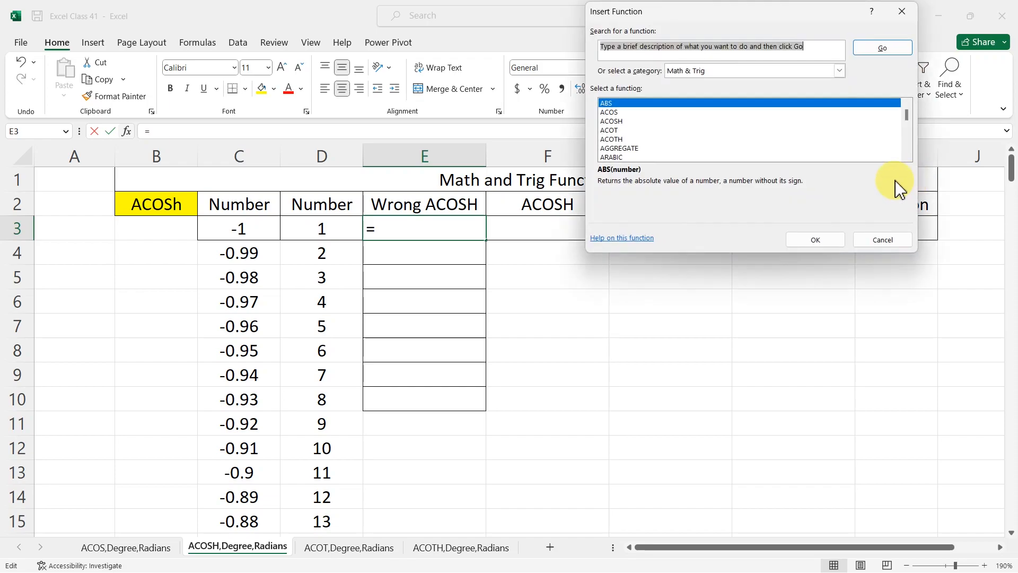
left_click(610, 122)
left_click(815, 239)
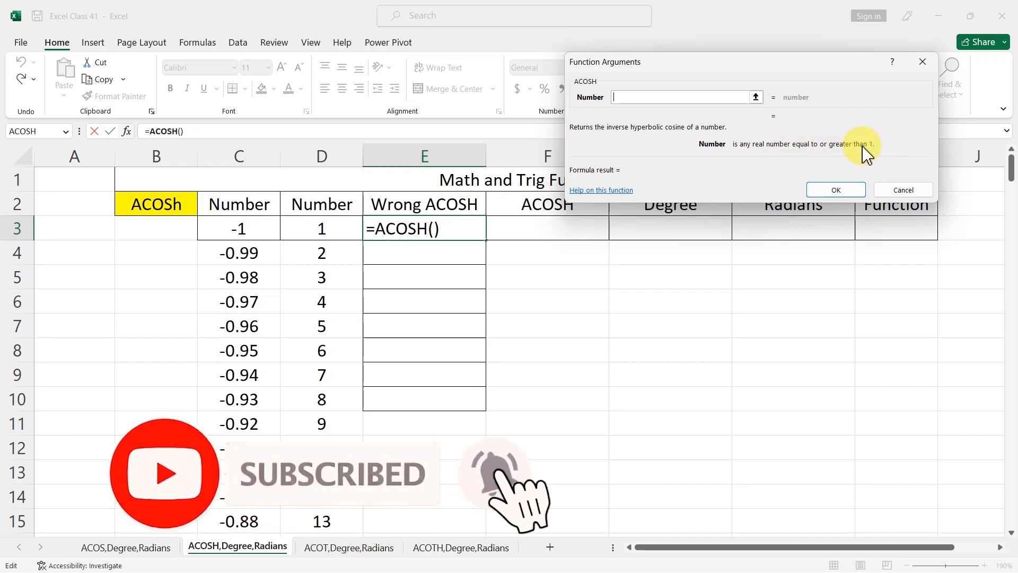
left_click(903, 190)
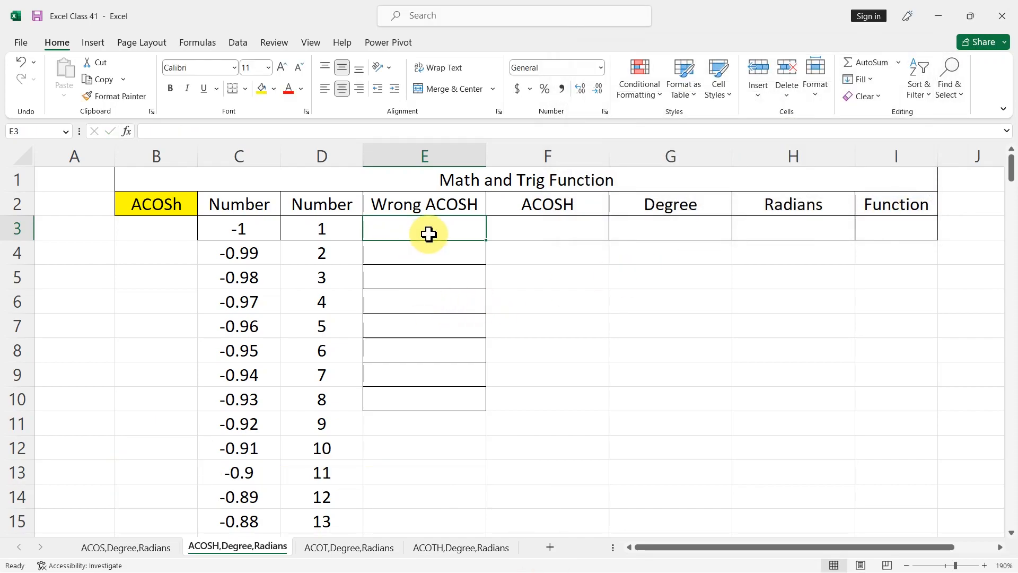
- Enter =ACOSH(C3) in cell E3 of the Wrong ACOSH column, using the negative number as the argument
type("=aco")
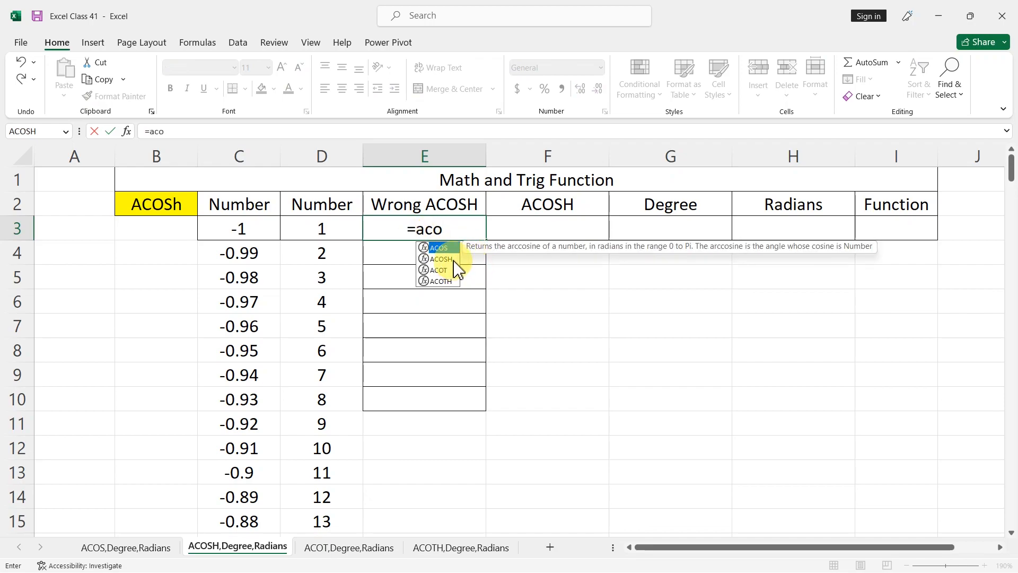
double_click(453, 260)
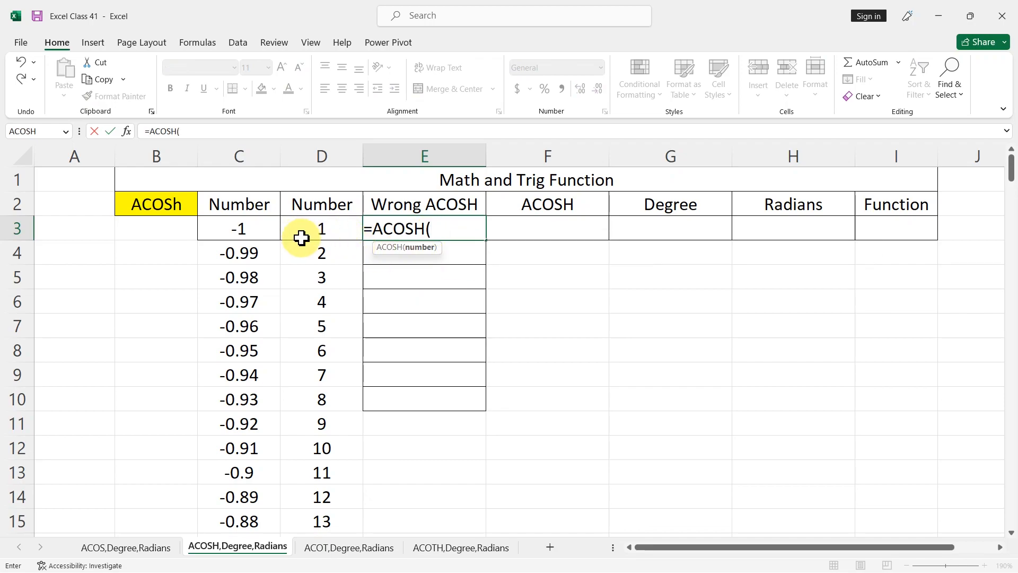
left_click(226, 233)
key("Return")
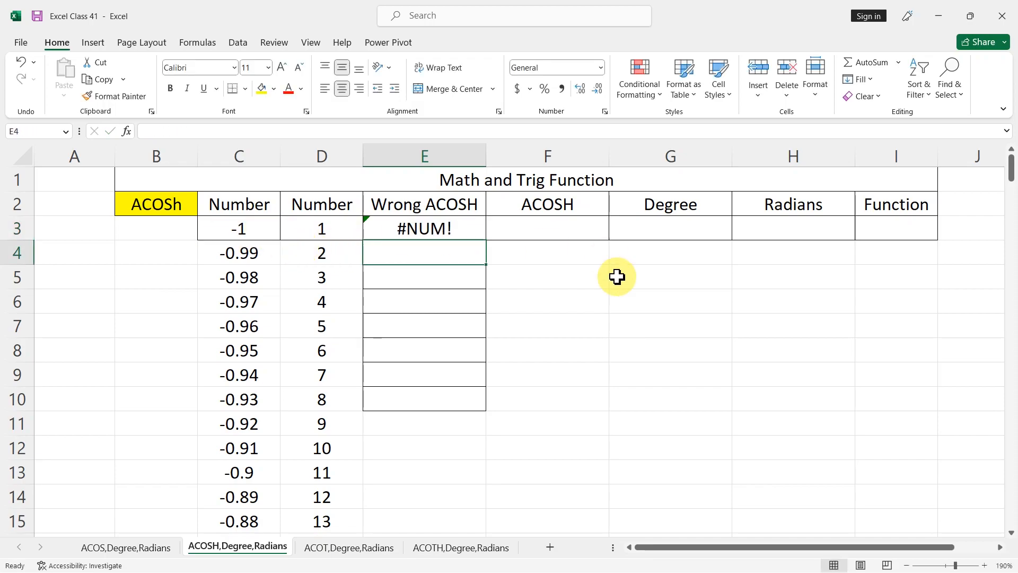
- Fill the ACOSH formula from E3 down through E15 in the Wrong ACOSH column
left_click(479, 234)
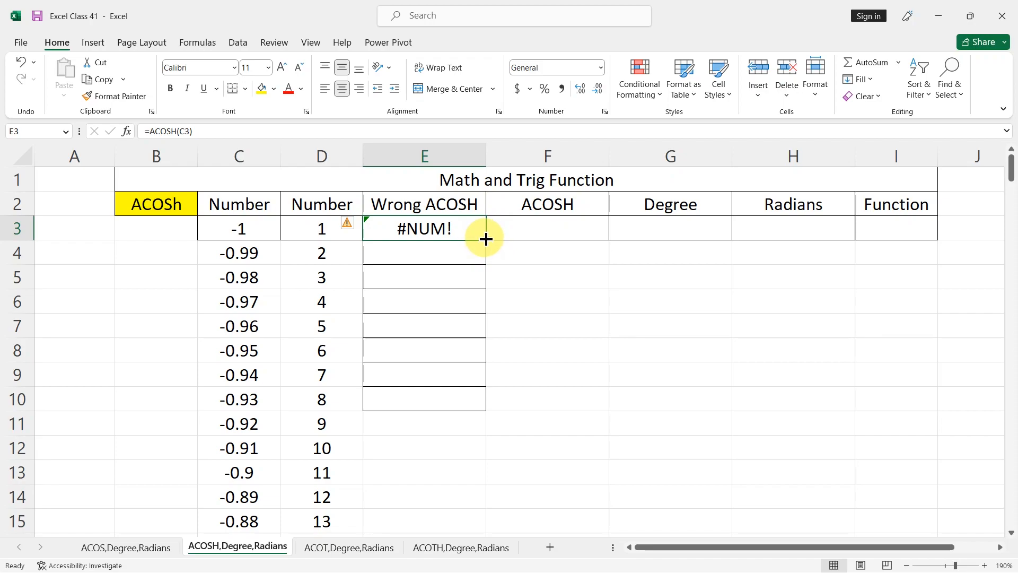
left_click_drag(486, 239, 482, 347)
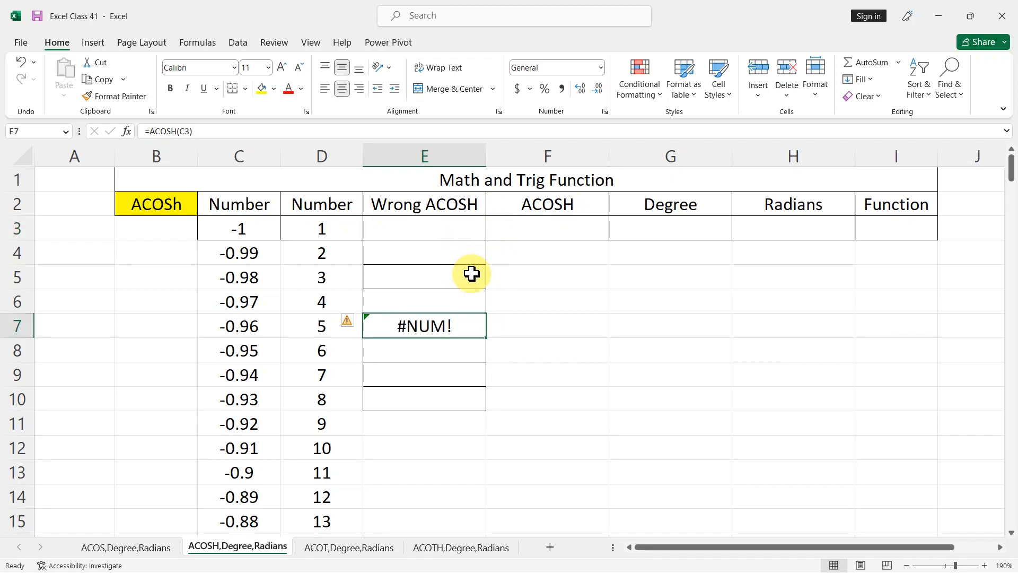
key("ctrl+z")
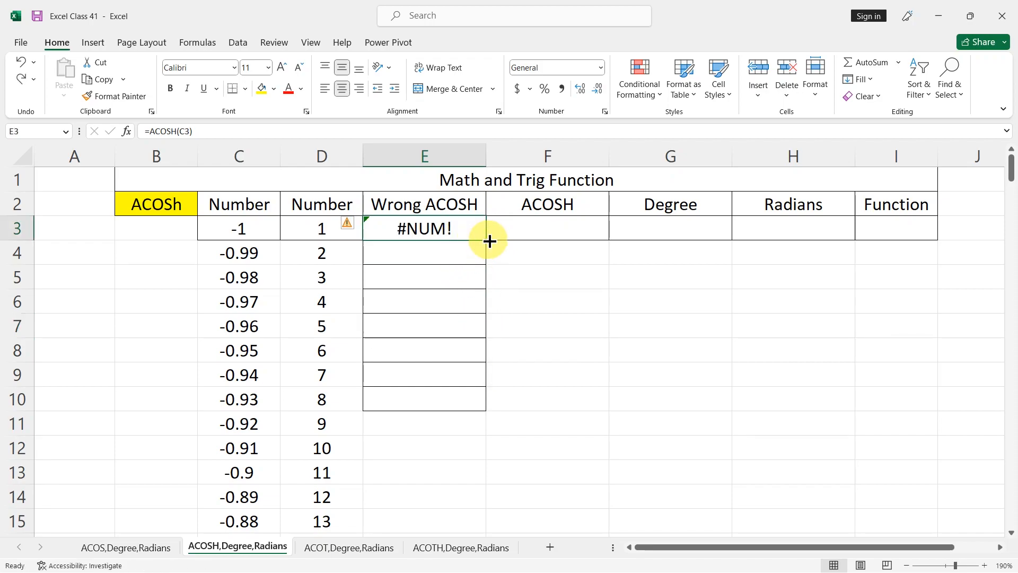
left_click_drag(487, 243, 498, 480)
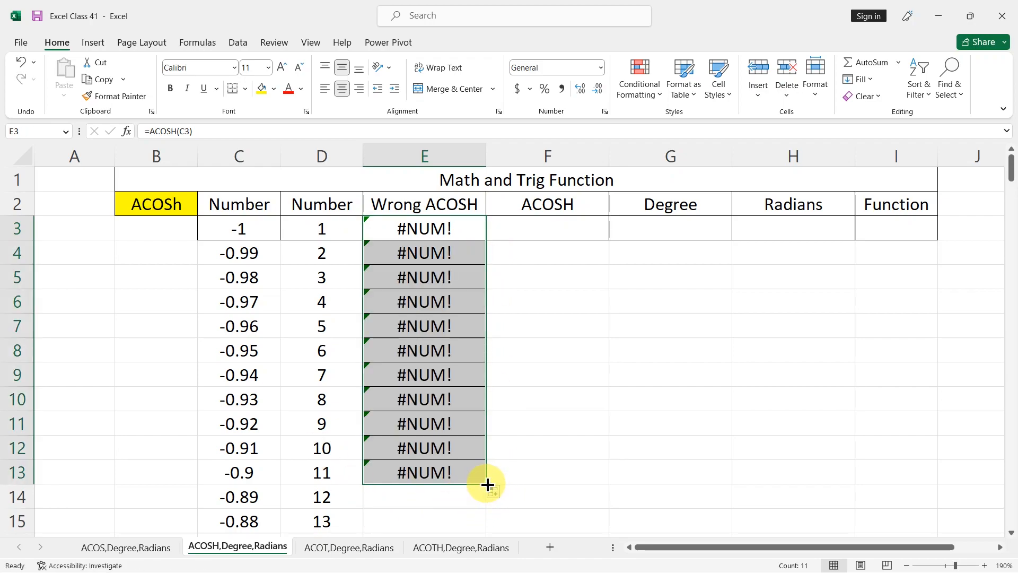
left_click_drag(487, 484, 484, 528)
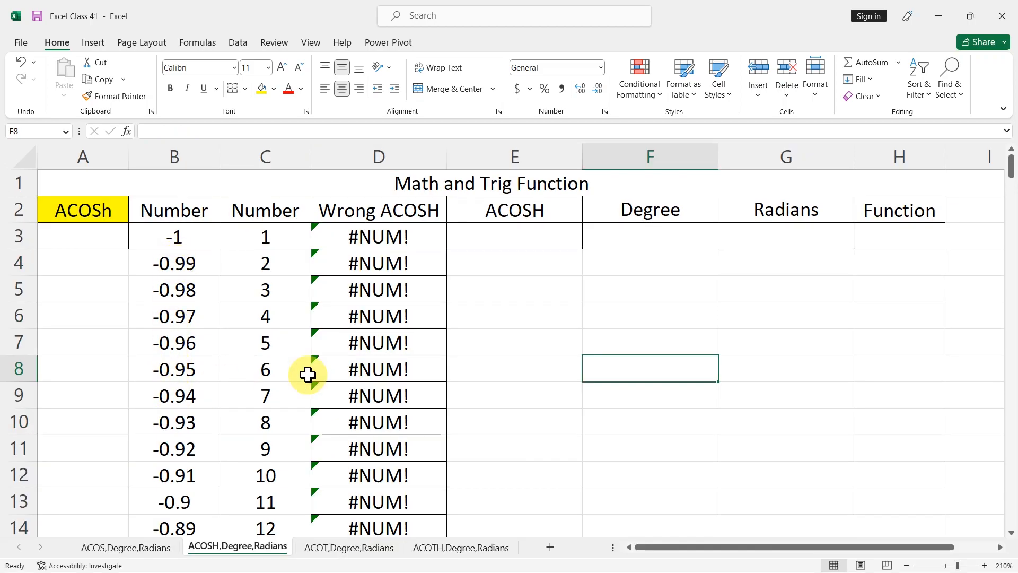
- Set the number in B8 to 40 and check the ACOSH result in D8
left_click(159, 371)
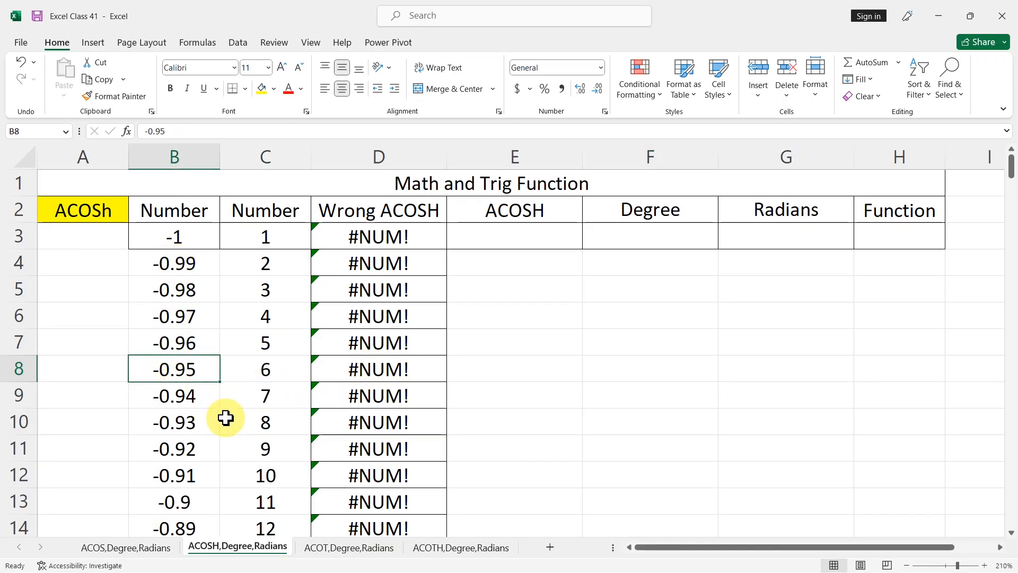
type("40")
key("Tab")
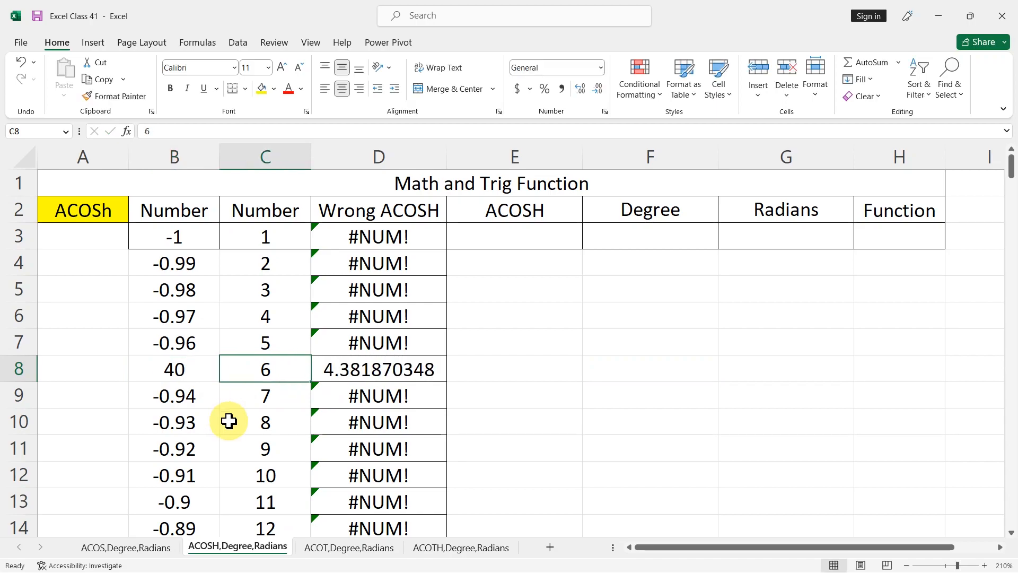
left_click(395, 366)
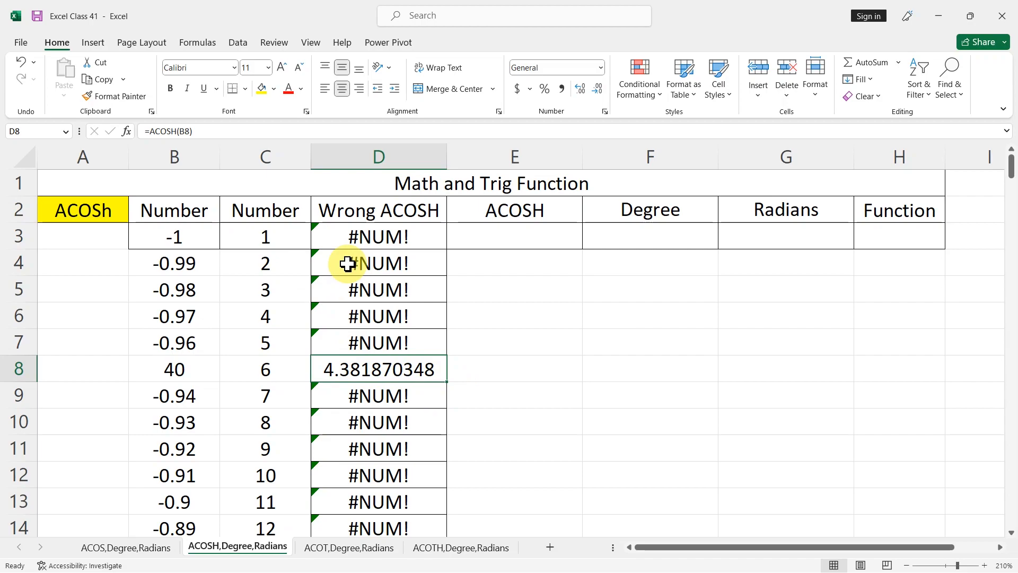
- Enter =ACOSH(C3) in cell E3 of the ACOSH column, referencing the positive number
left_click(500, 239)
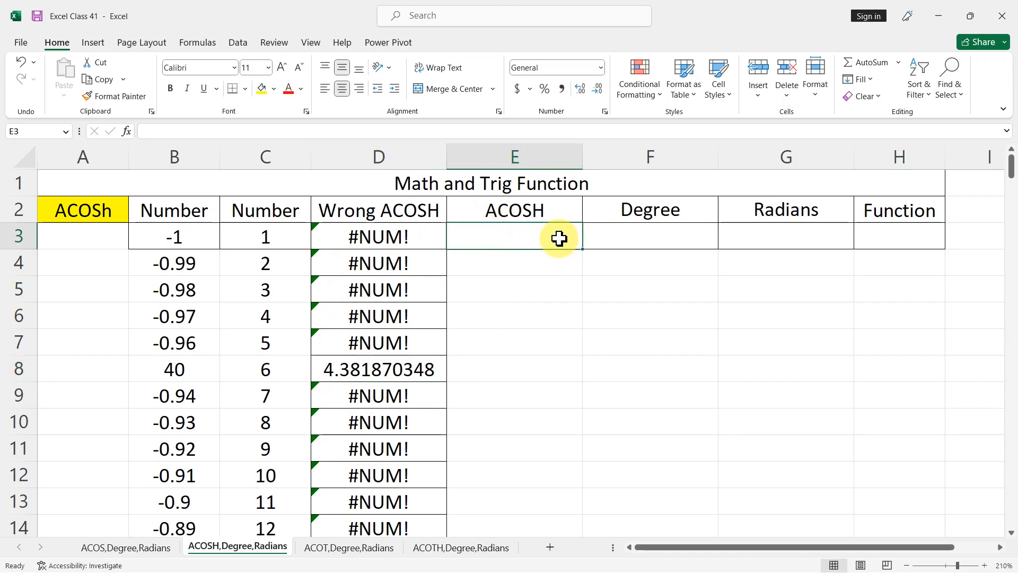
type("=acos")
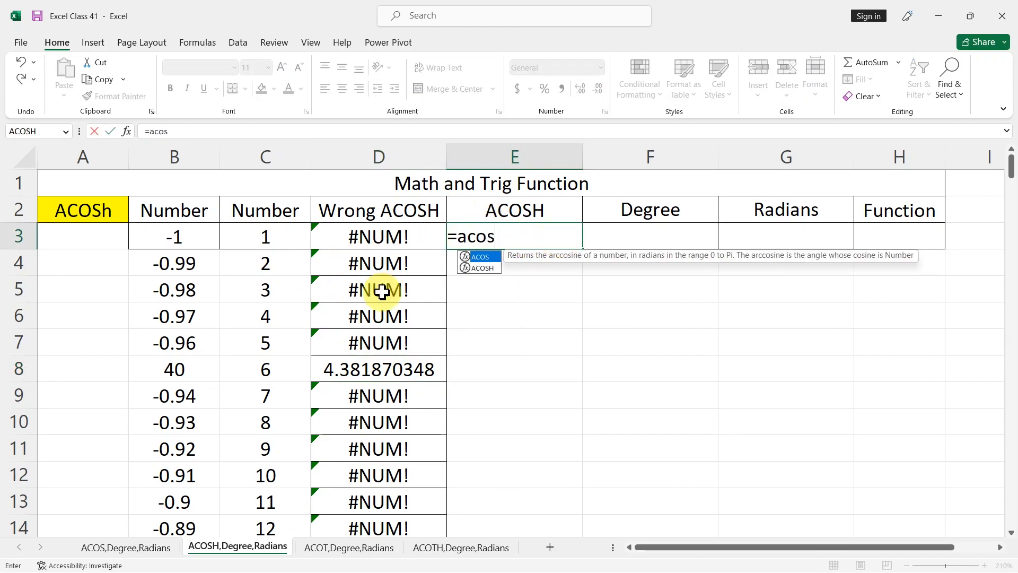
double_click(478, 267)
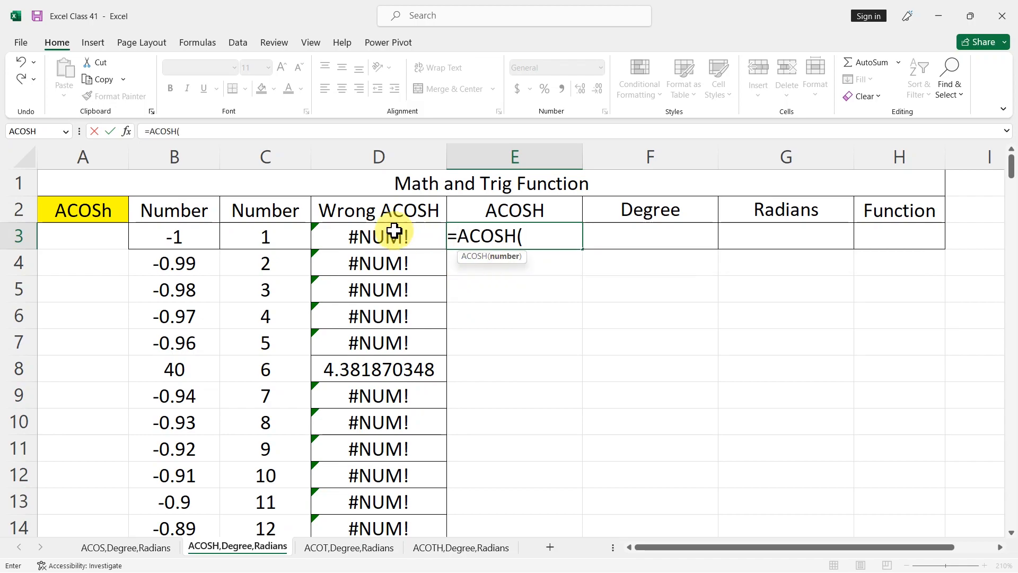
left_click(274, 240)
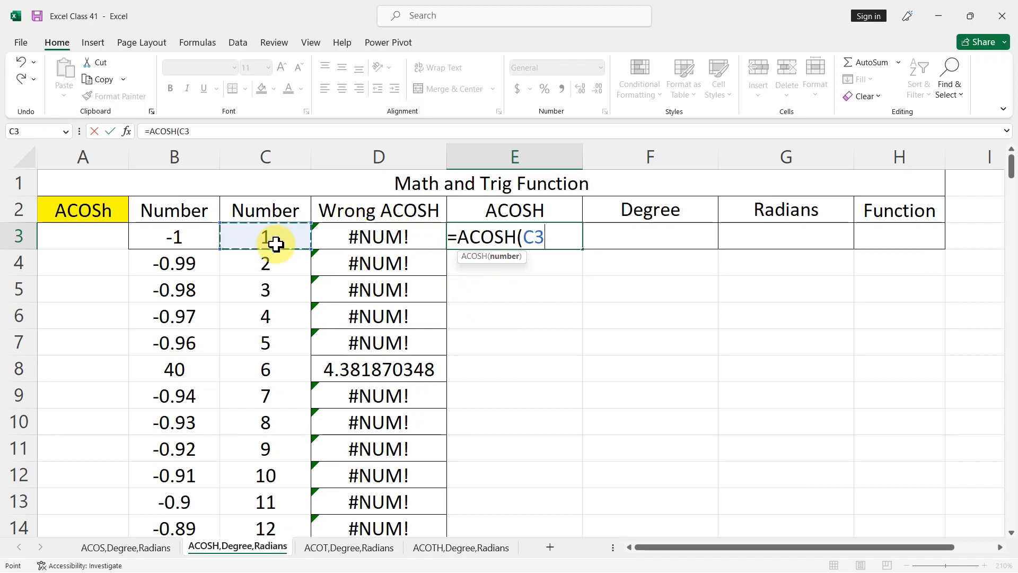
key("Return")
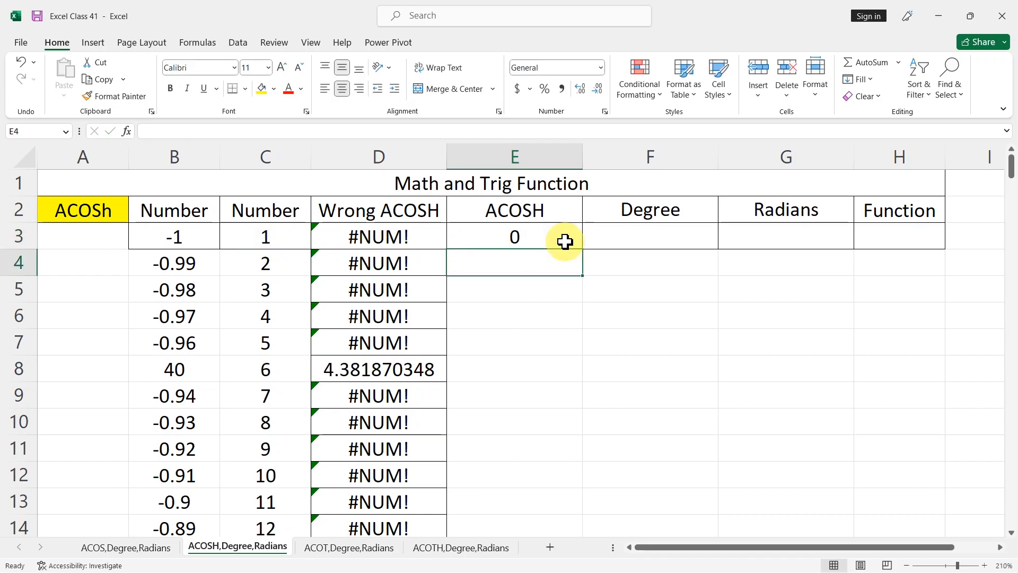
- Fill the ACOSH formula from E3 down through E19
left_click(564, 241)
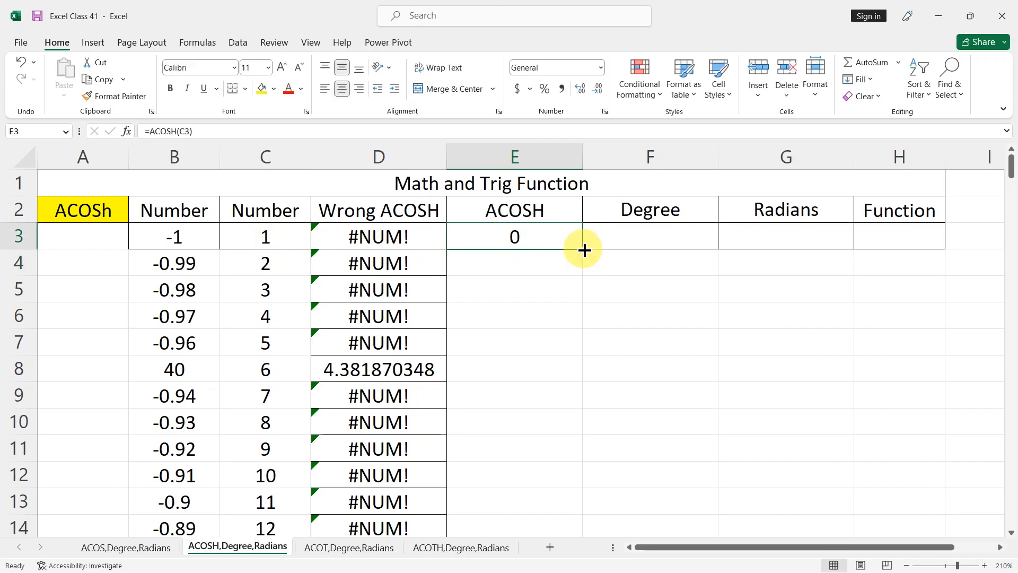
left_click_drag(583, 250, 529, 366)
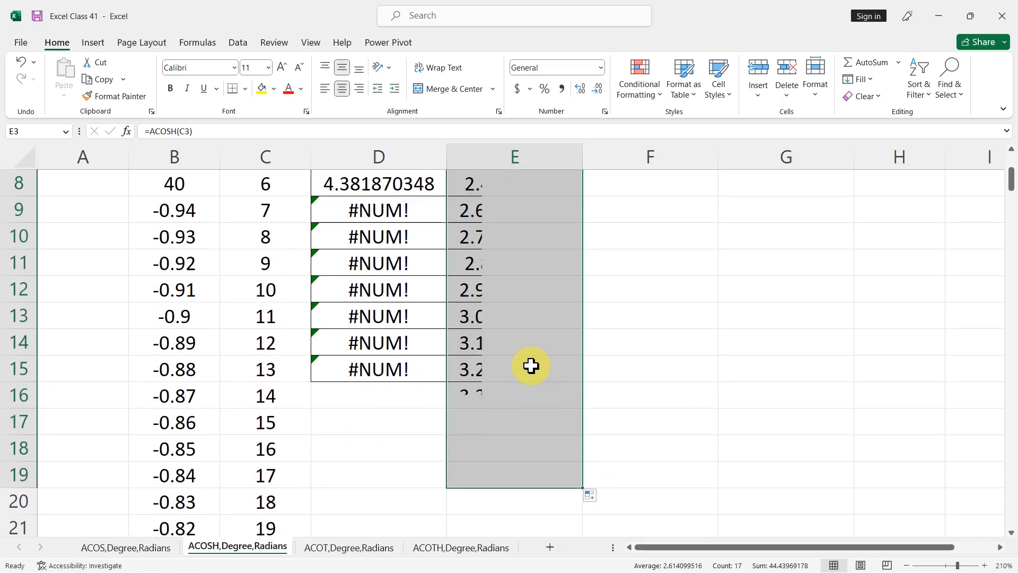
scroll(552, 354, "up", 3)
left_click(482, 291)
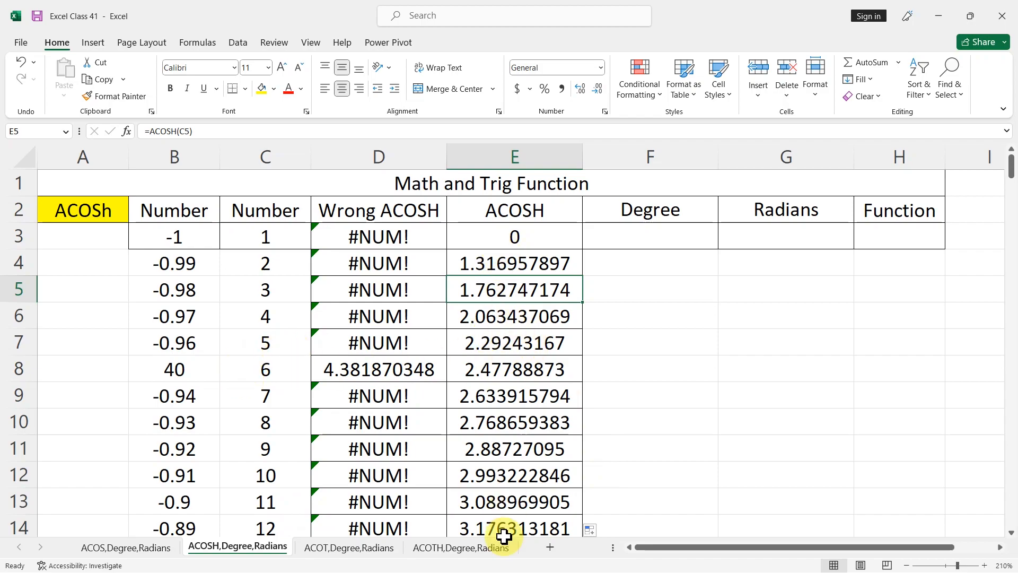
- Change the second Number column's values to 90 in C6 and 60 in C8
left_click(266, 317)
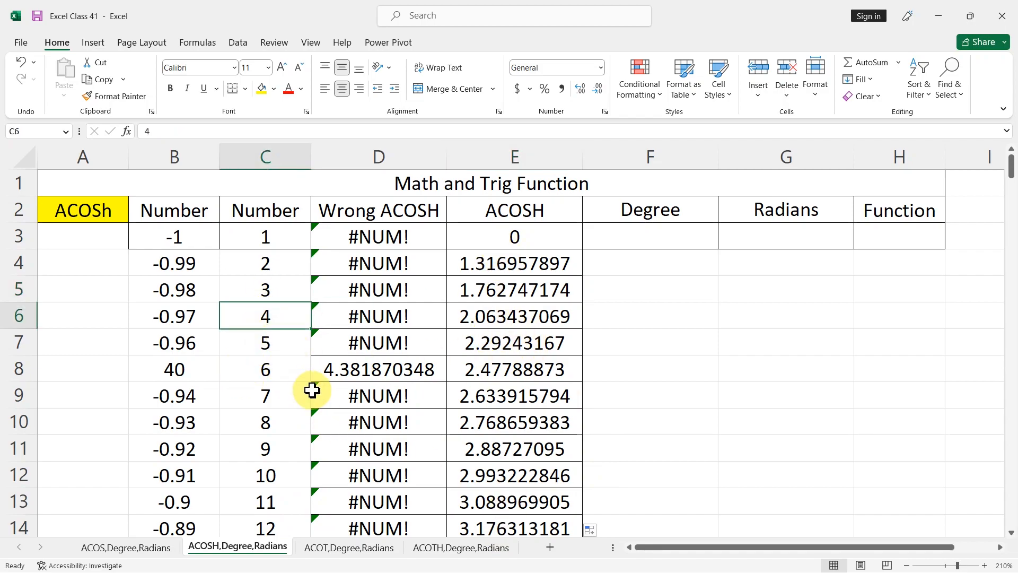
type("90")
key("Tab")
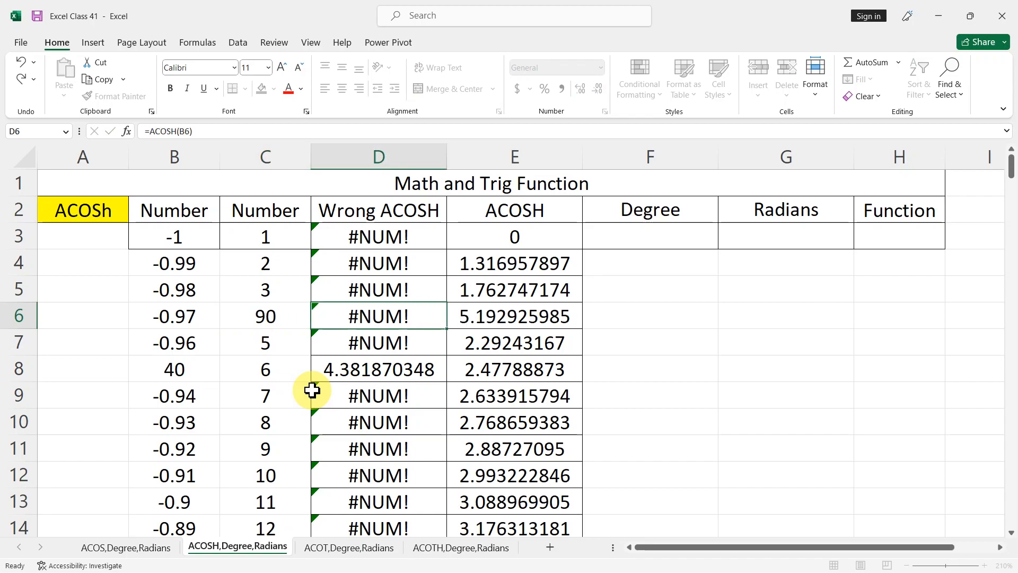
left_click(272, 367)
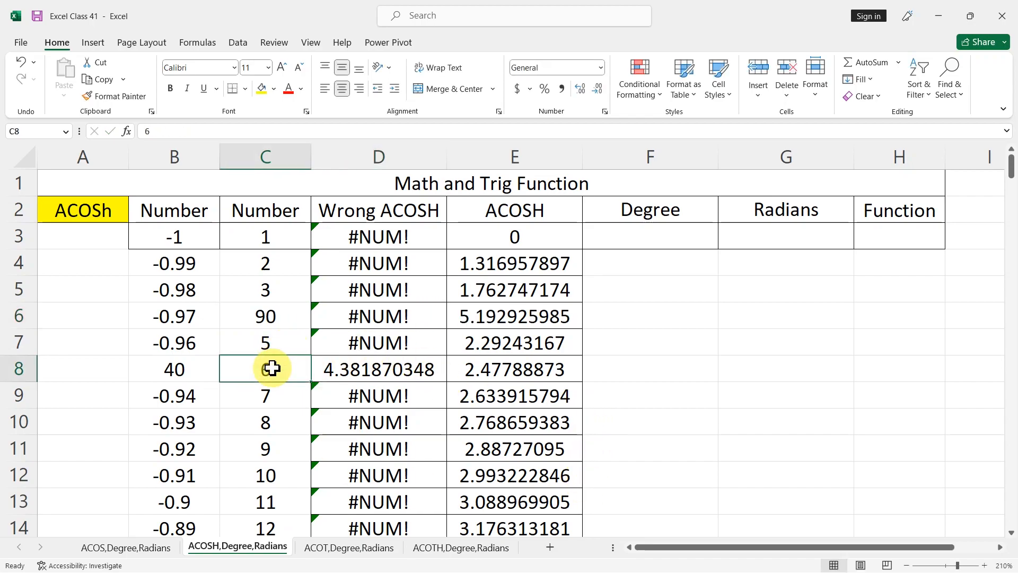
double_click(274, 368)
type("0")
key("Tab")
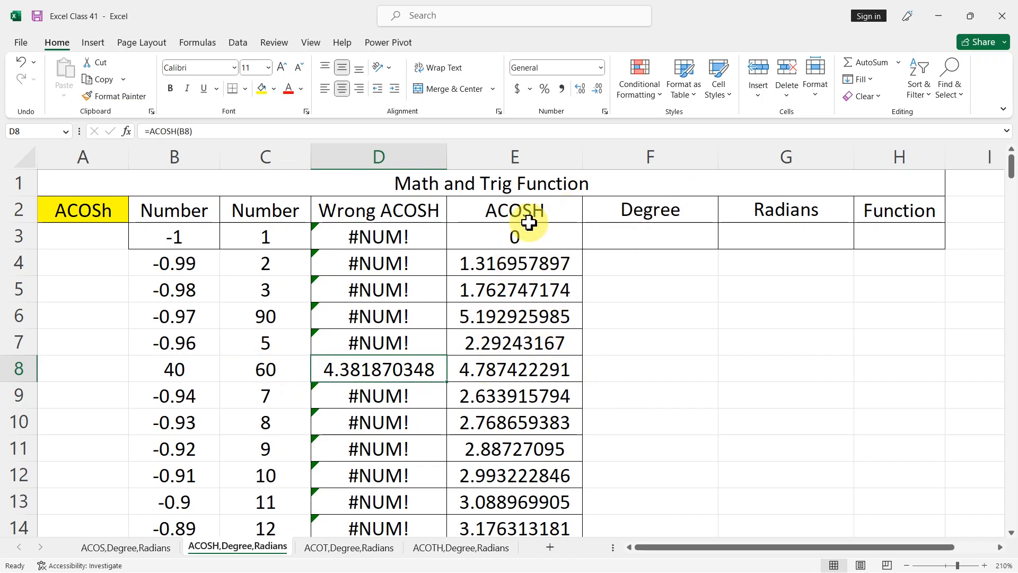
- Enter =DEGREES(E3) in cell F3 of the Degree column and fill the formula down through F13
left_click(649, 238)
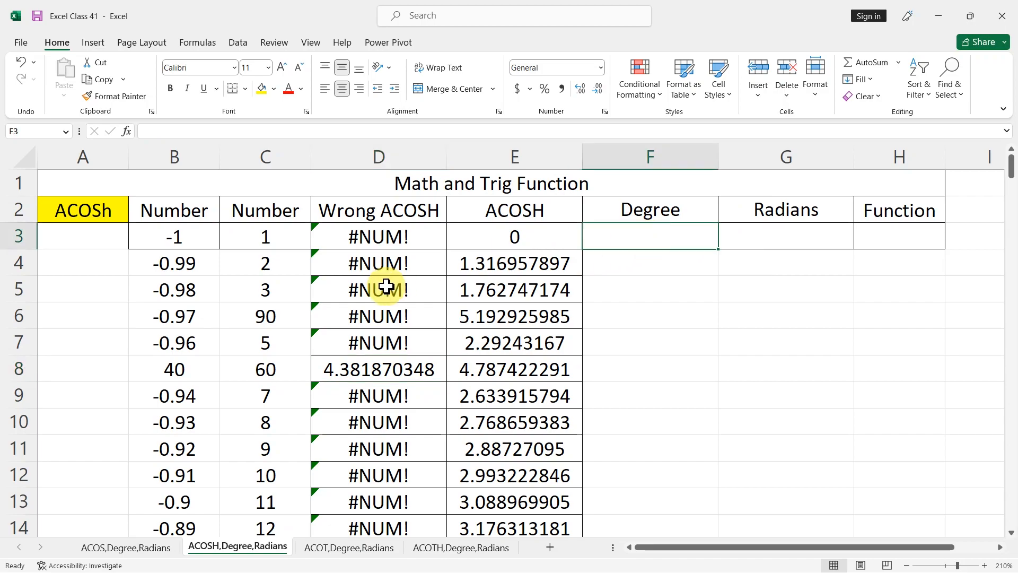
type("=")
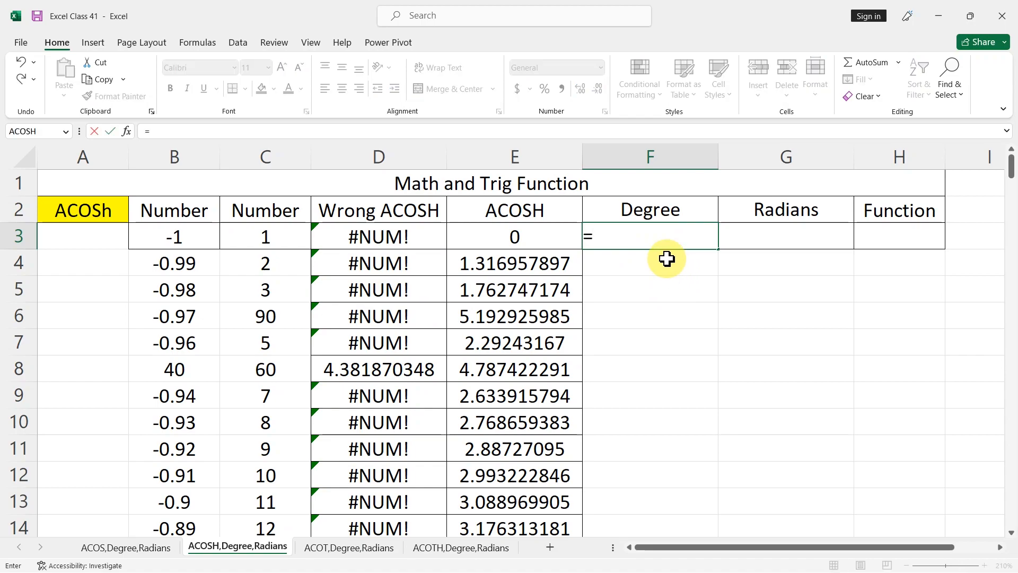
type("deg")
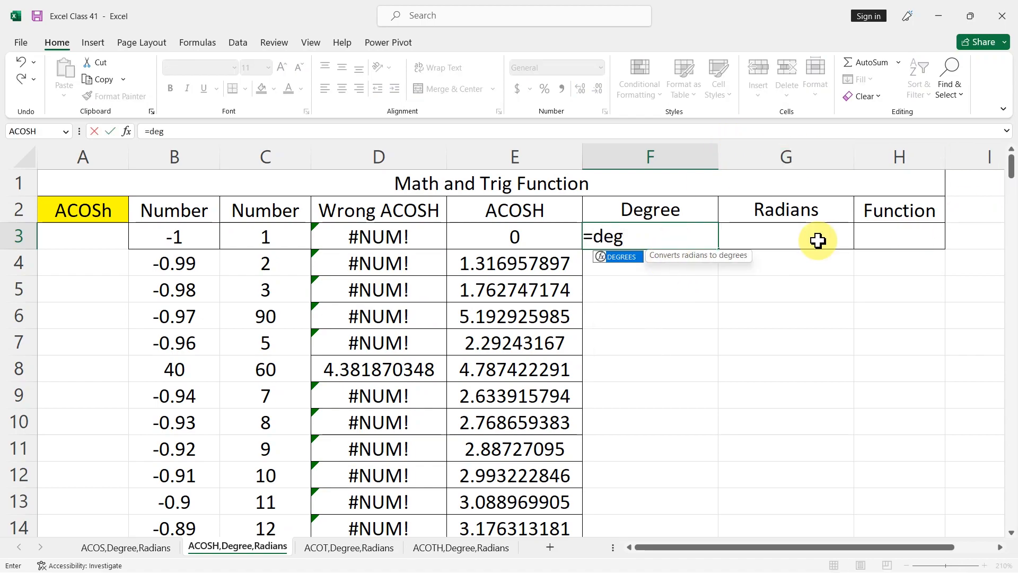
double_click(634, 266)
left_click(522, 231)
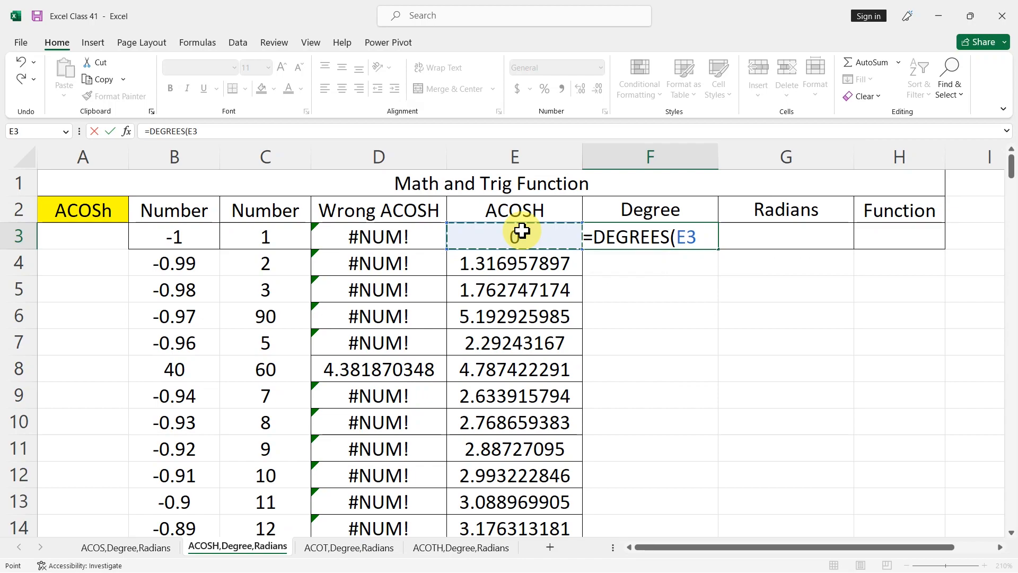
key("Return")
left_click(632, 234)
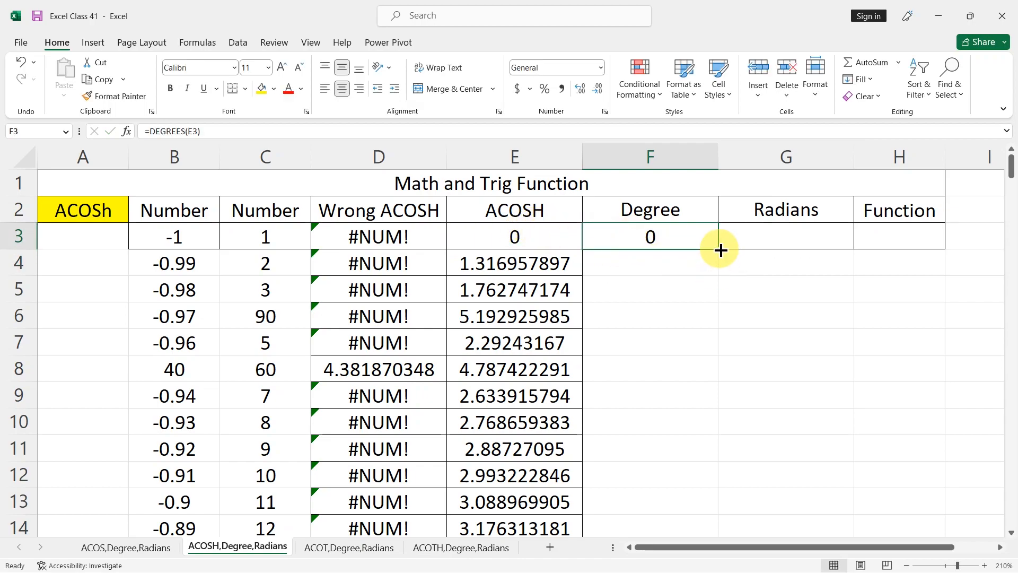
left_click_drag(720, 250, 710, 525)
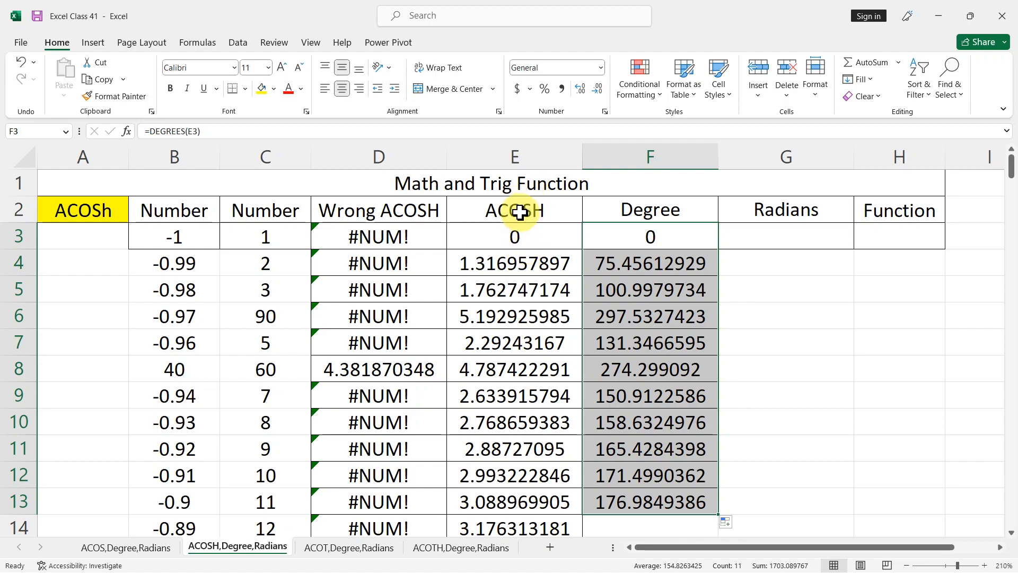
- Enter =RADIANS(F3) in cell G3 of the Radians column
left_click(665, 300)
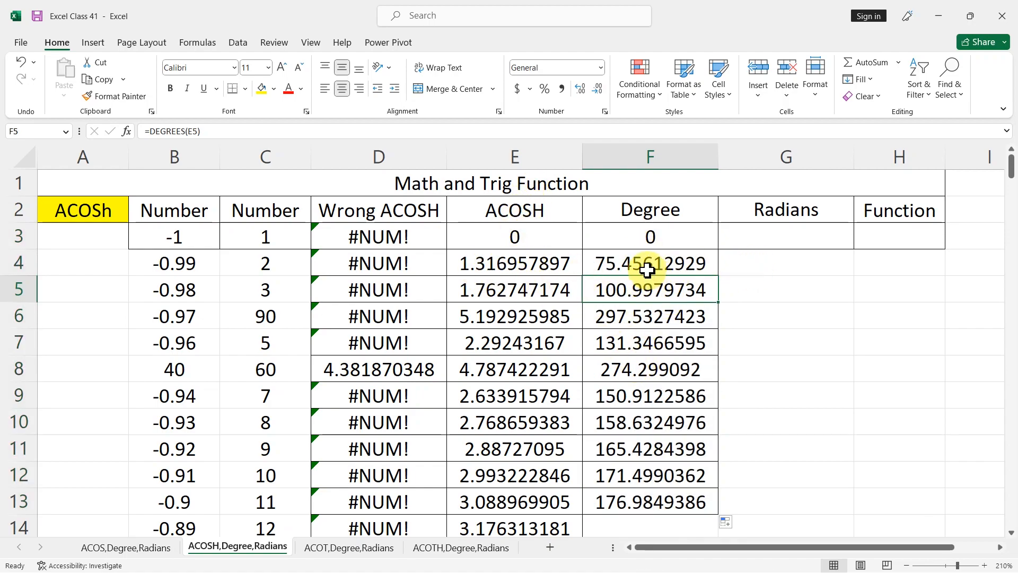
left_click_drag(653, 244, 661, 366)
left_click(781, 233)
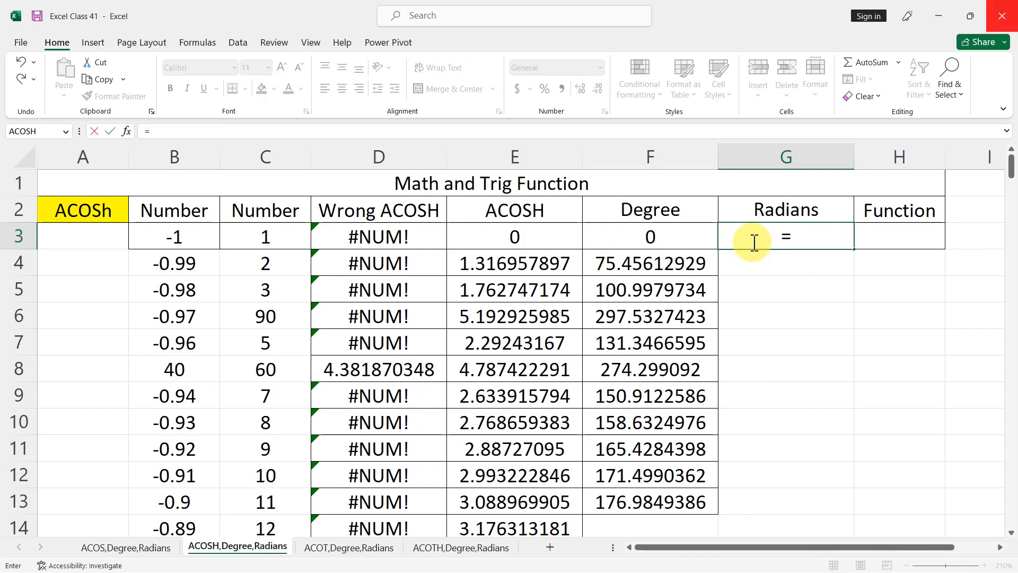
type("rad")
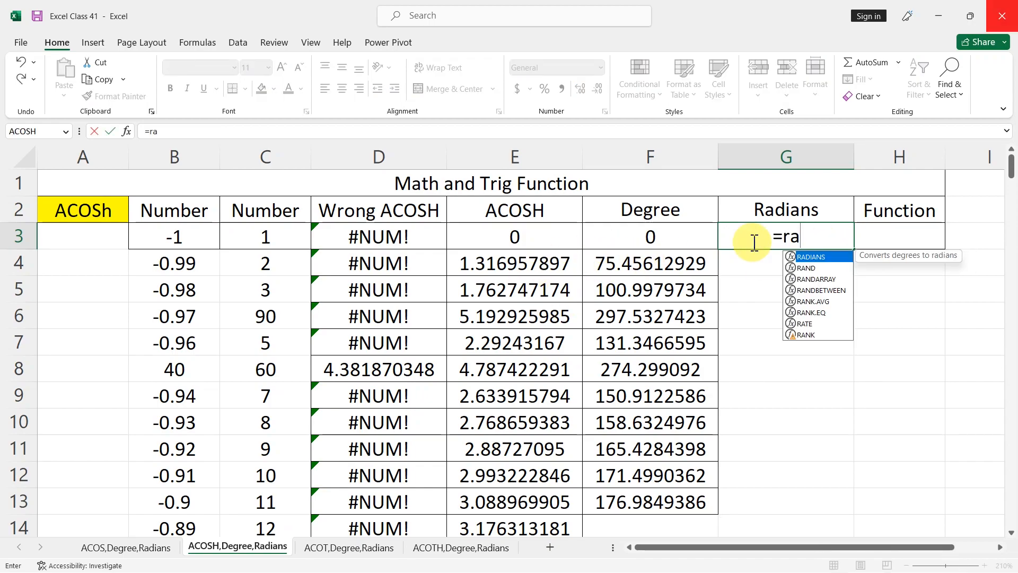
double_click(805, 256)
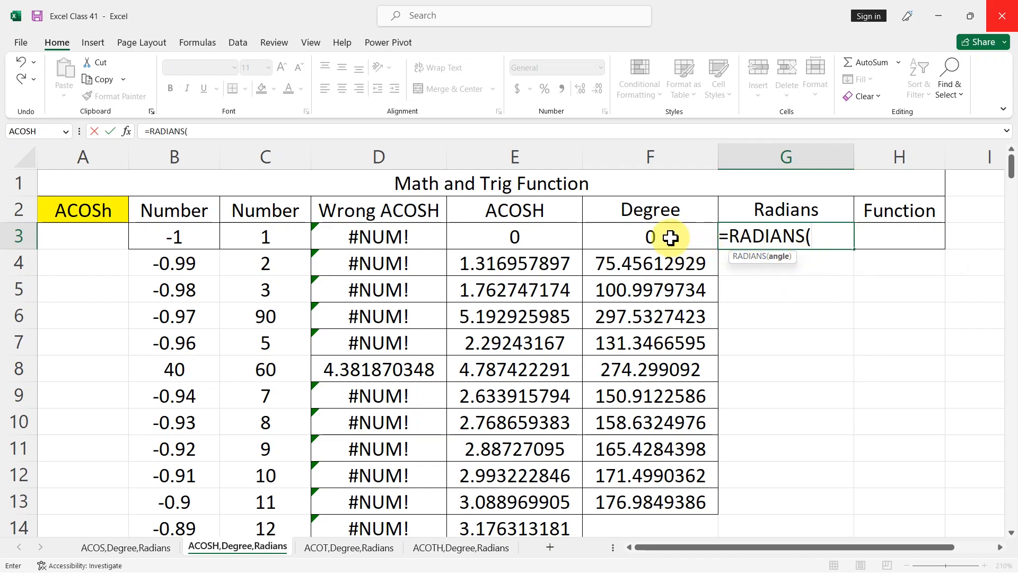
left_click(642, 240)
key("Return")
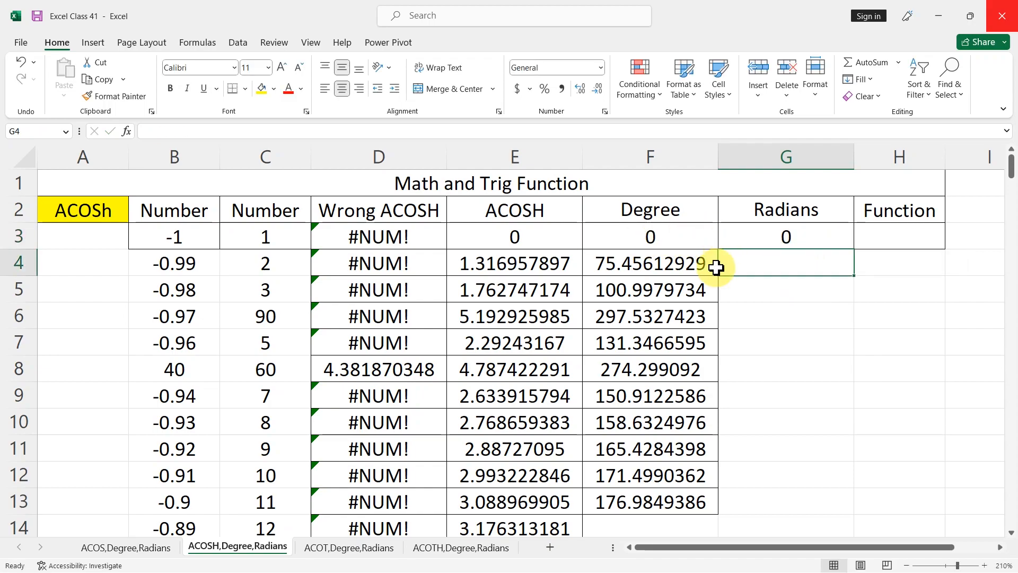
- Fill the RADIANS formula from G3 down through G13
key("Up")
left_click_drag(856, 252, 820, 497)
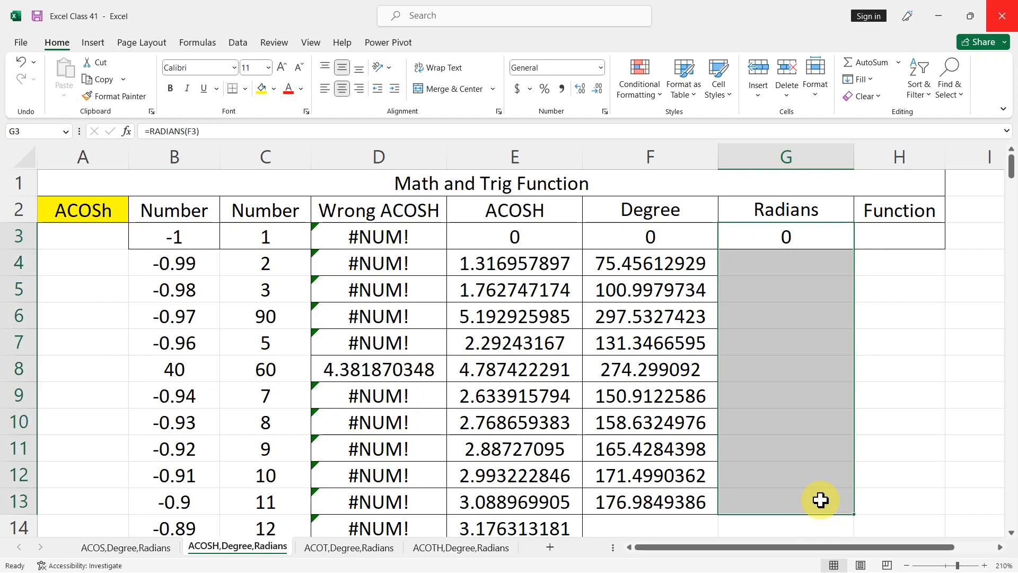
left_click_drag(504, 241, 504, 477)
left_click_drag(813, 255, 814, 496)
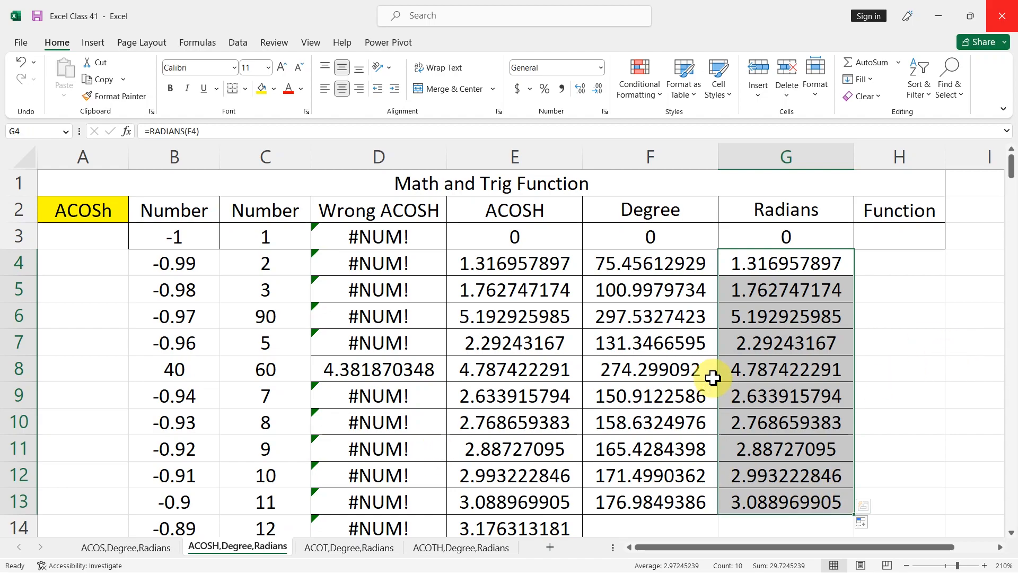
left_click(615, 293)
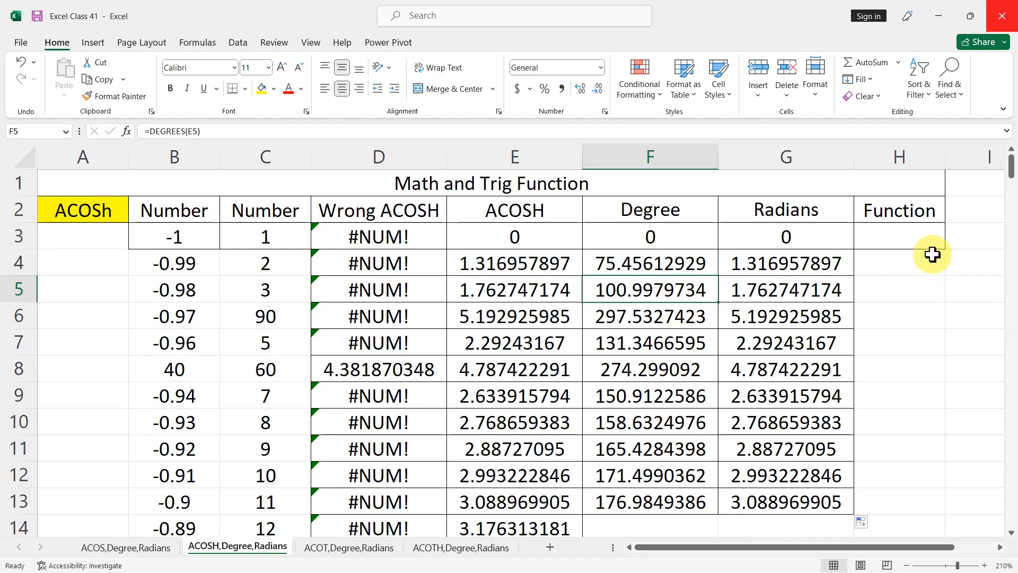
- Insert the Math & Trig function ACOSH in cell H3 with C3 as its number, and fill it down through H13
left_click(904, 237)
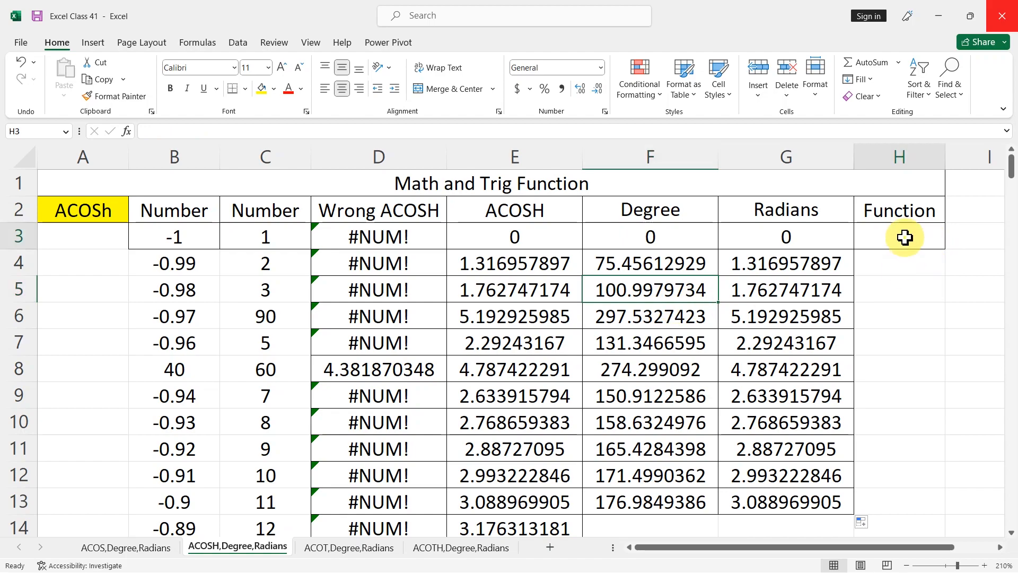
left_click(898, 62)
left_click(886, 177)
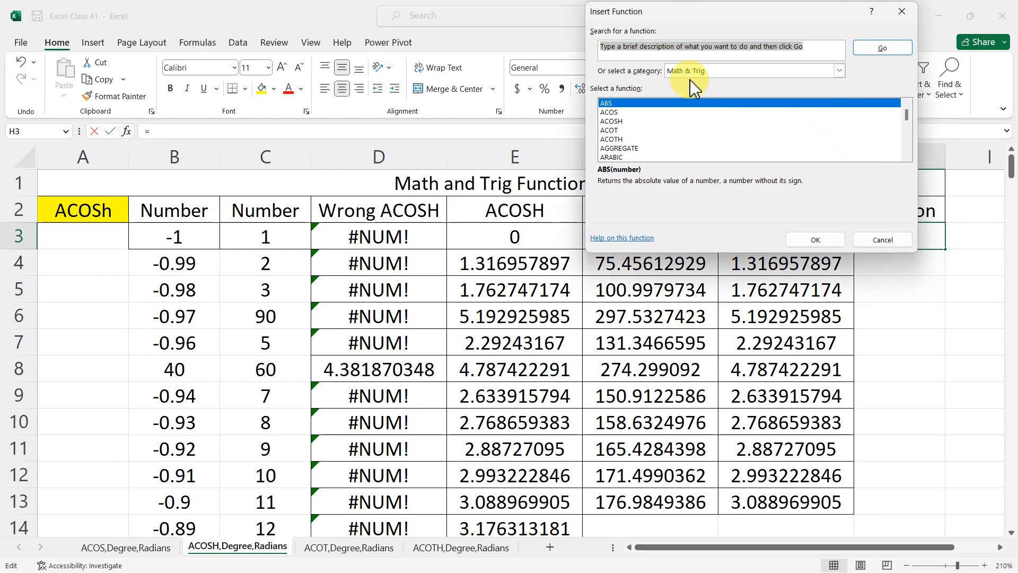
left_click(611, 122)
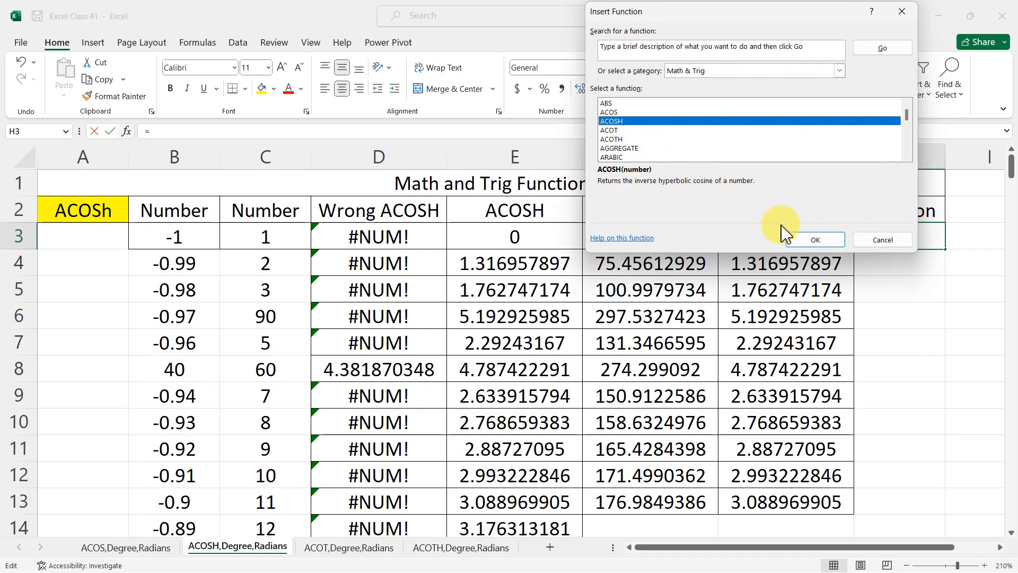
left_click(800, 238)
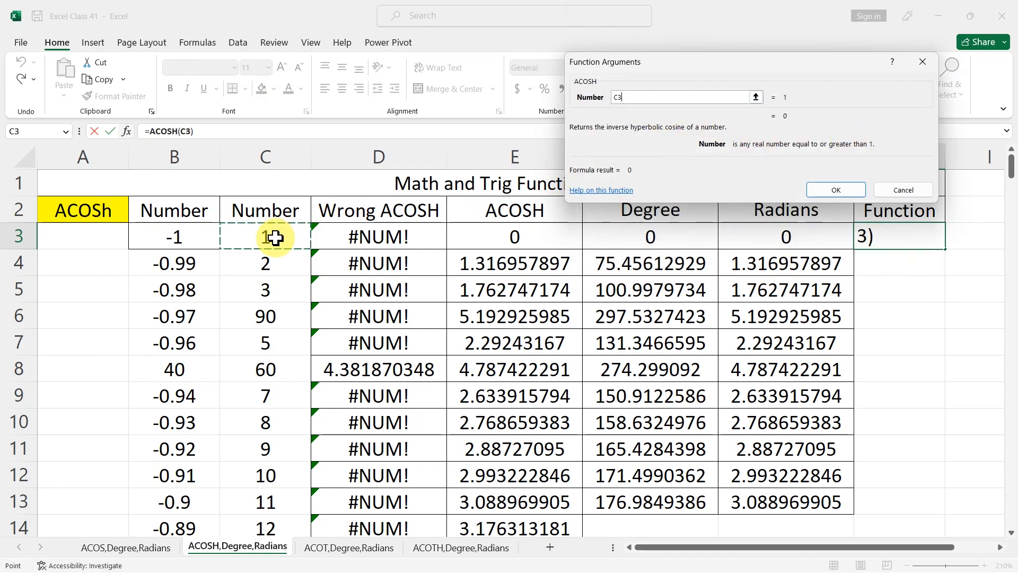
left_click(825, 190)
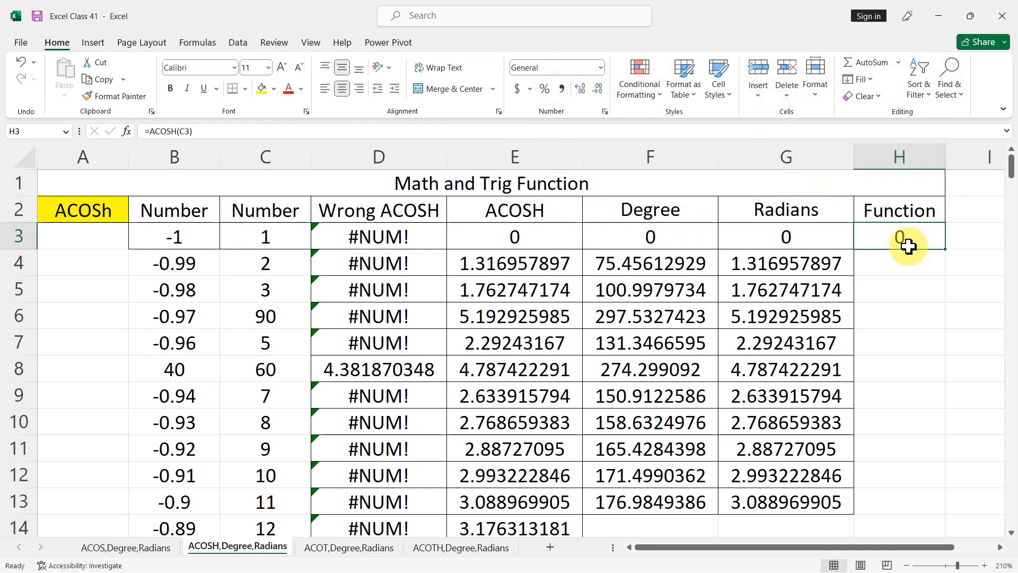
left_click_drag(947, 250, 934, 509)
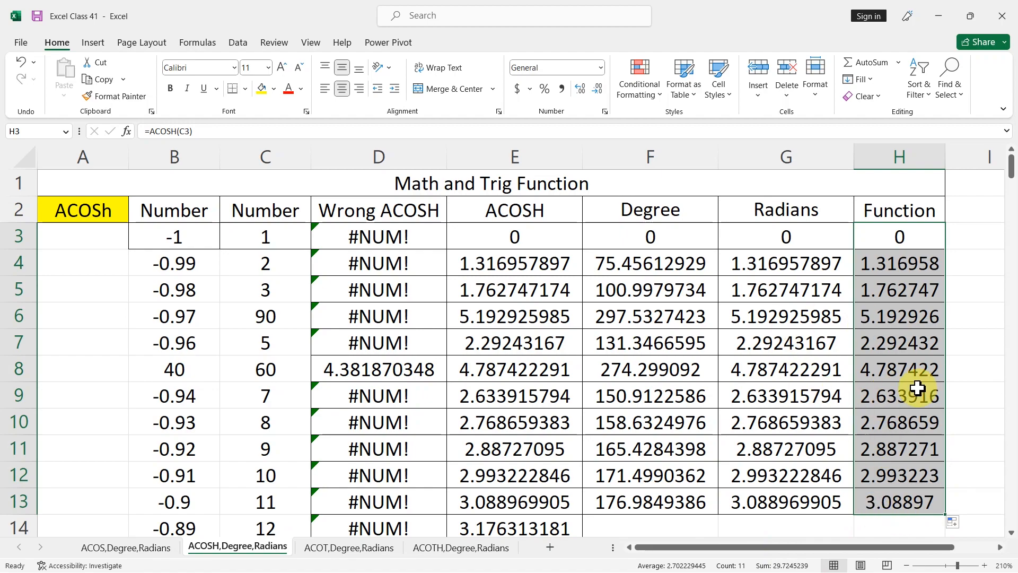
left_click(925, 281)
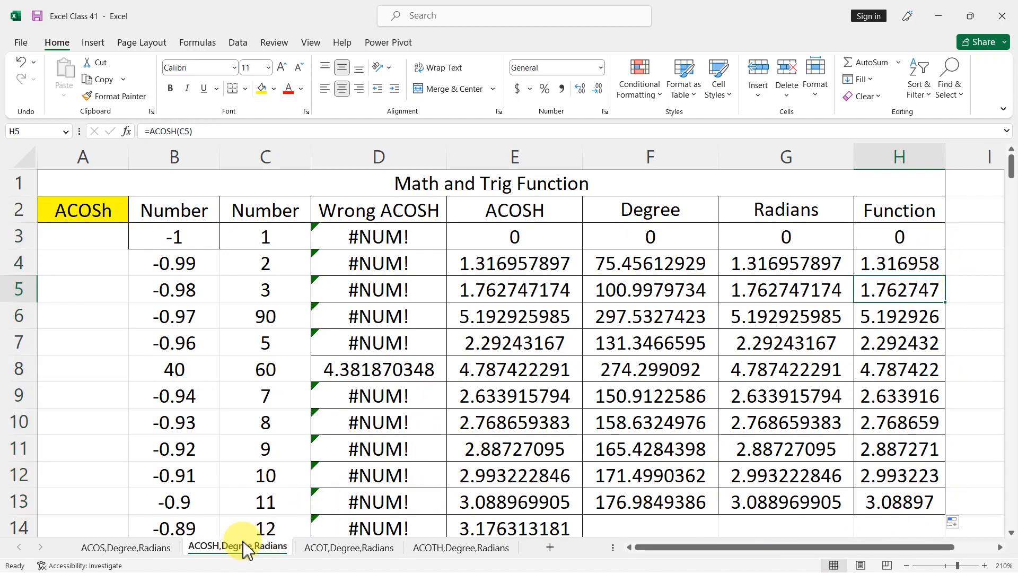
- On the ACOT,Degree,Radians sheet, enter 1, 5 and 10 in E3:E5 and extend the series down through E12
left_click(322, 551)
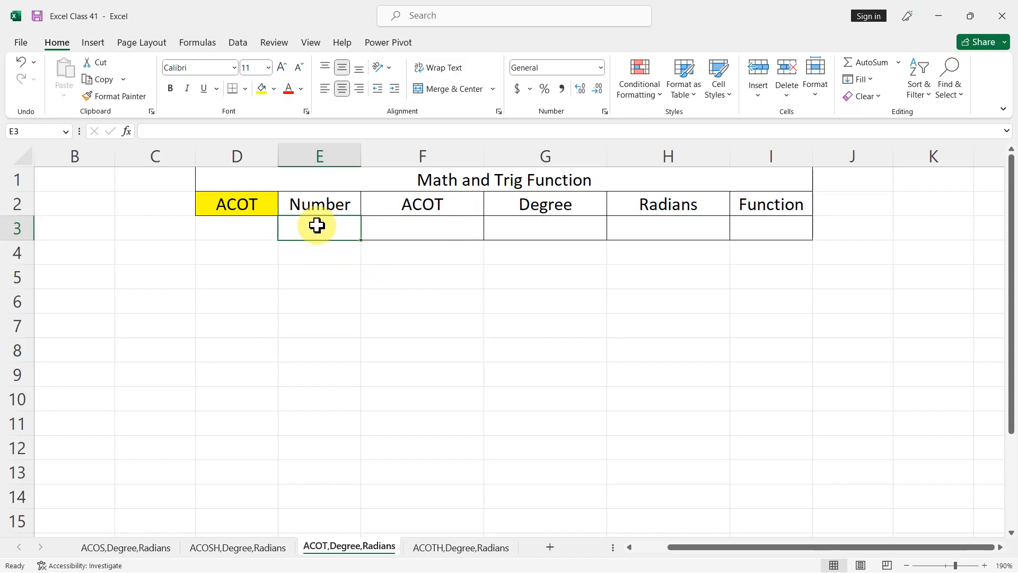
type("1")
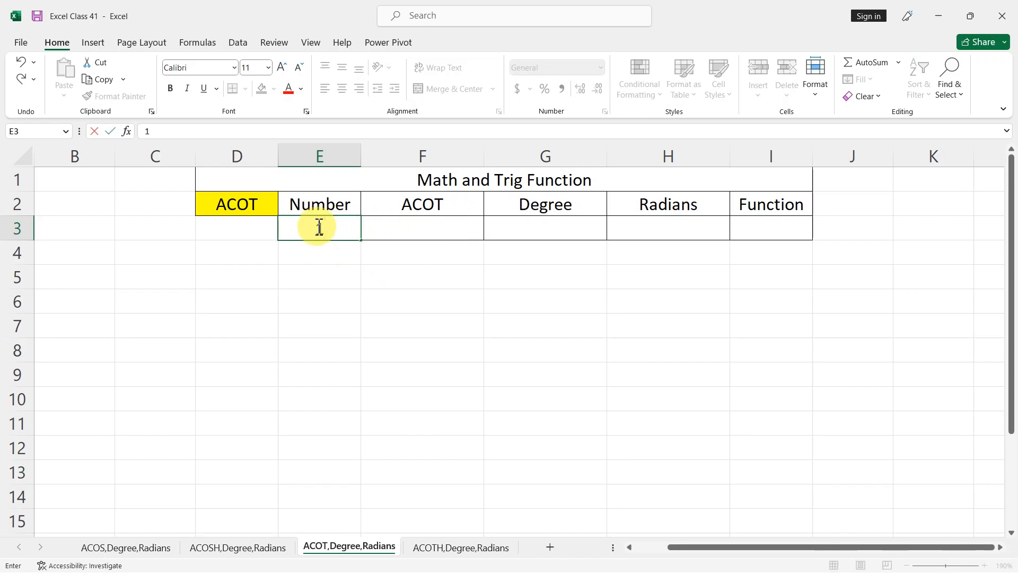
key("Return")
type("5")
key("Return")
type("10")
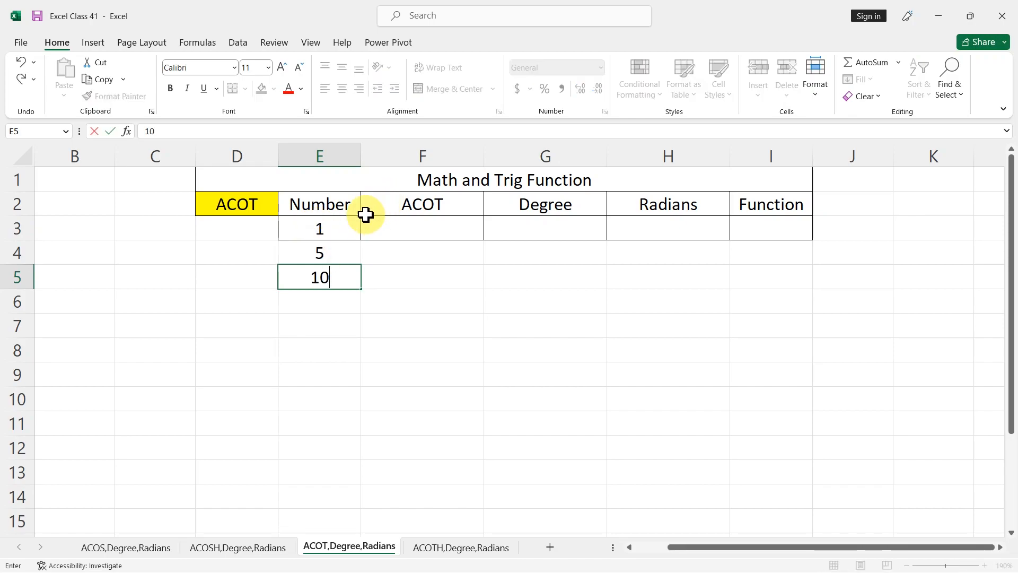
left_click_drag(340, 229, 363, 452)
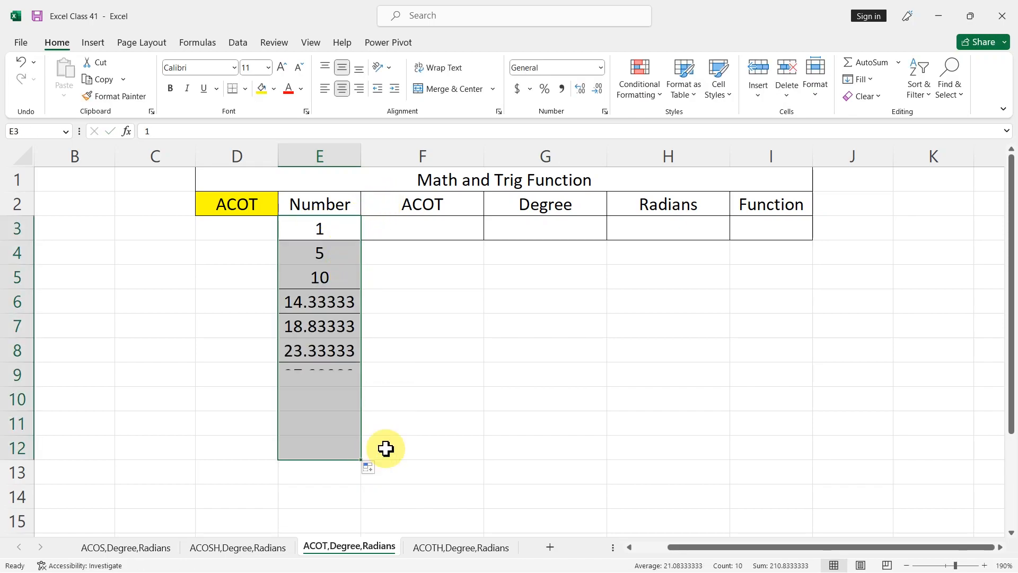
left_click(391, 375)
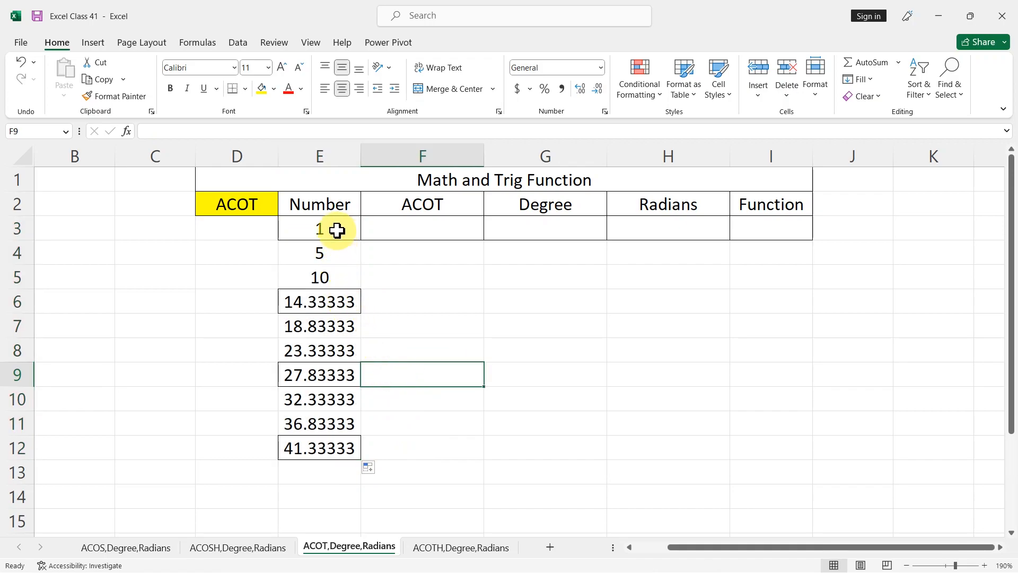
- Enter =ACOT(E3) in cell F3 of the ACOT column and fill the formula down through F12
left_click(437, 233)
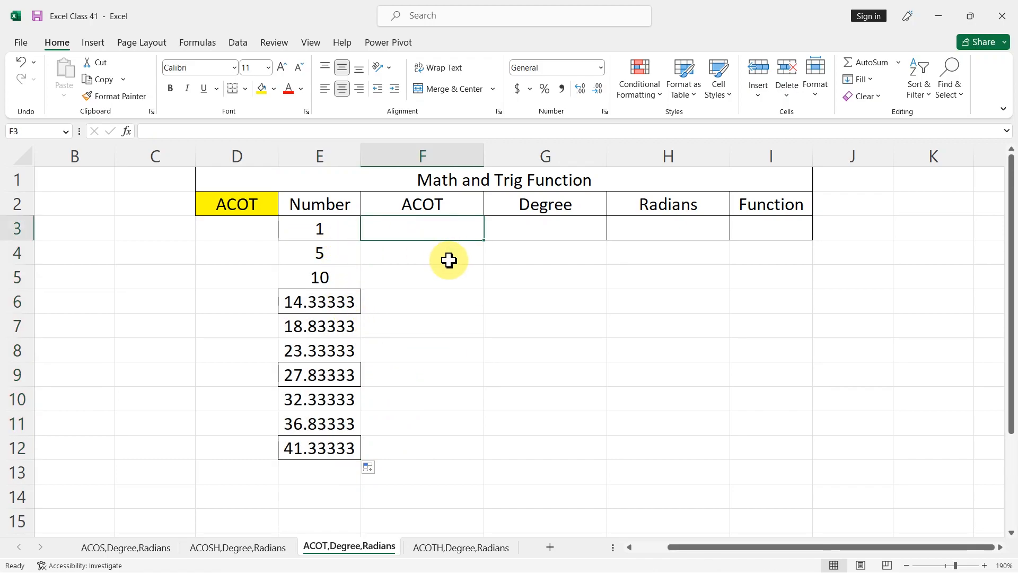
type("=aco")
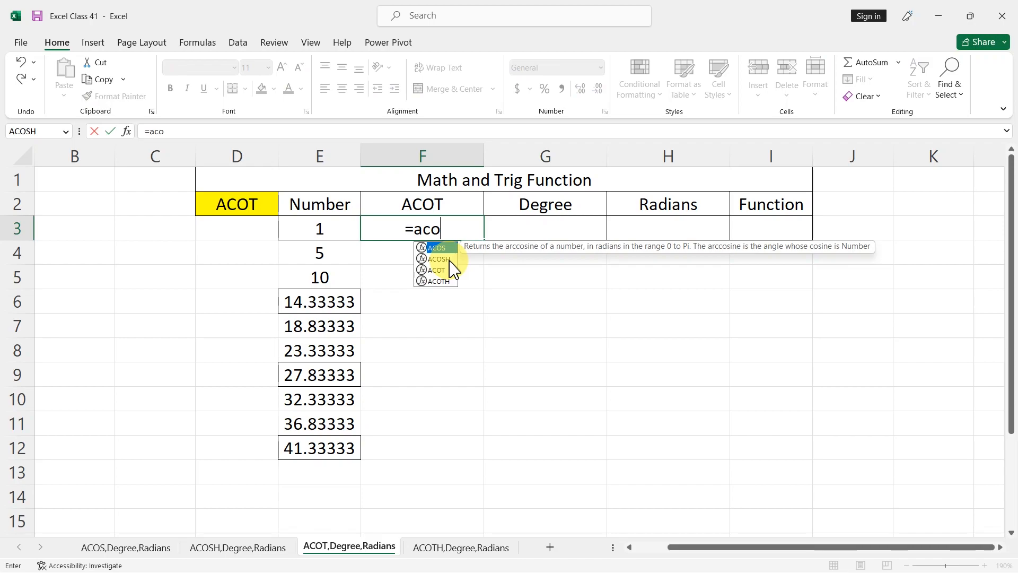
double_click(444, 271)
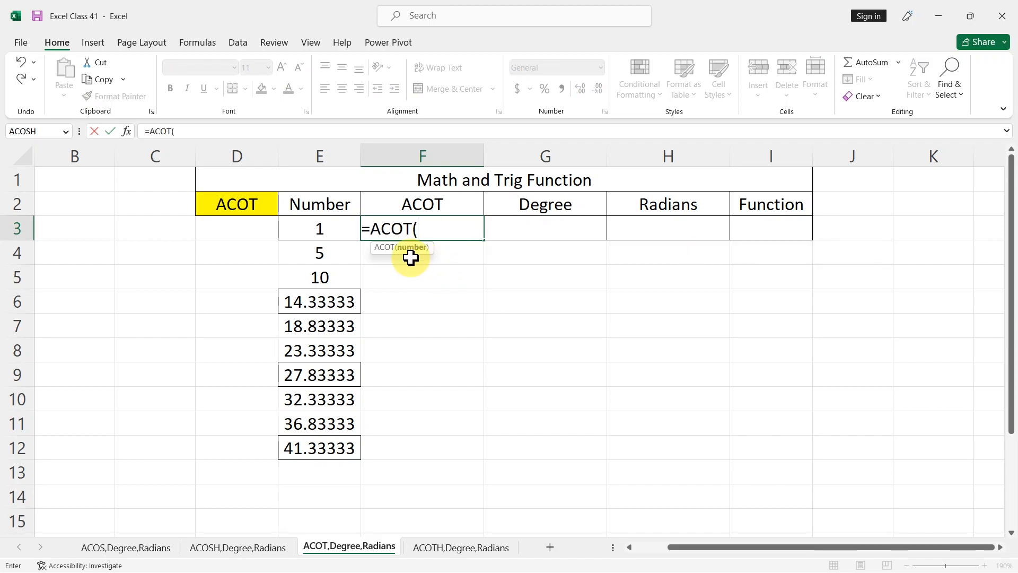
left_click(323, 233)
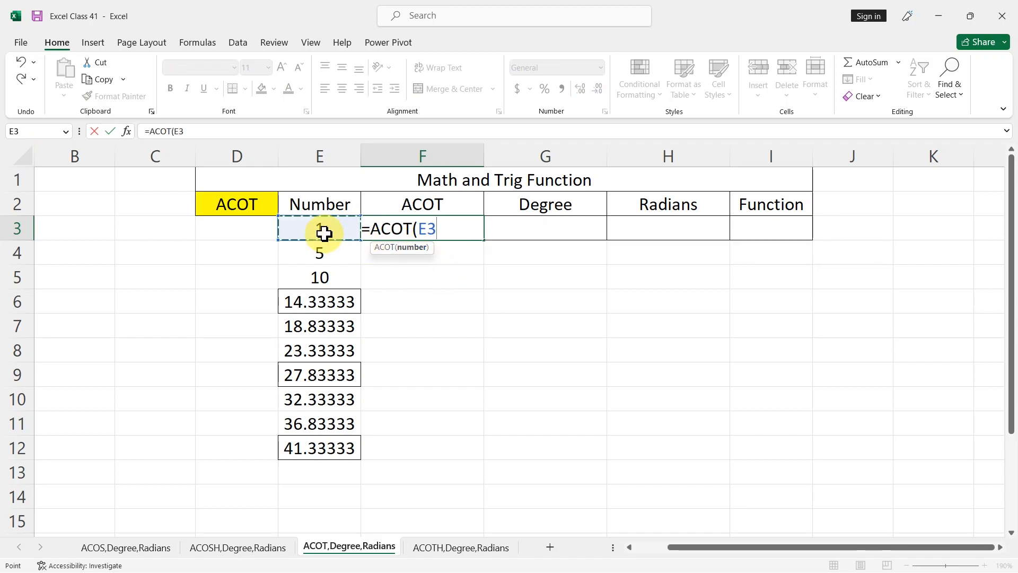
key("Return")
left_click(416, 227)
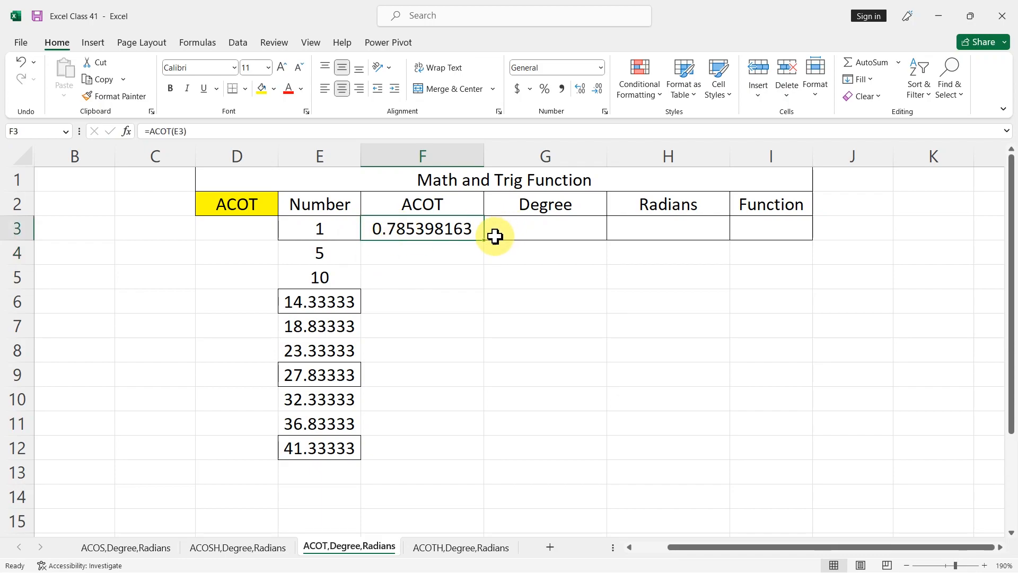
left_click_drag(484, 243, 487, 458)
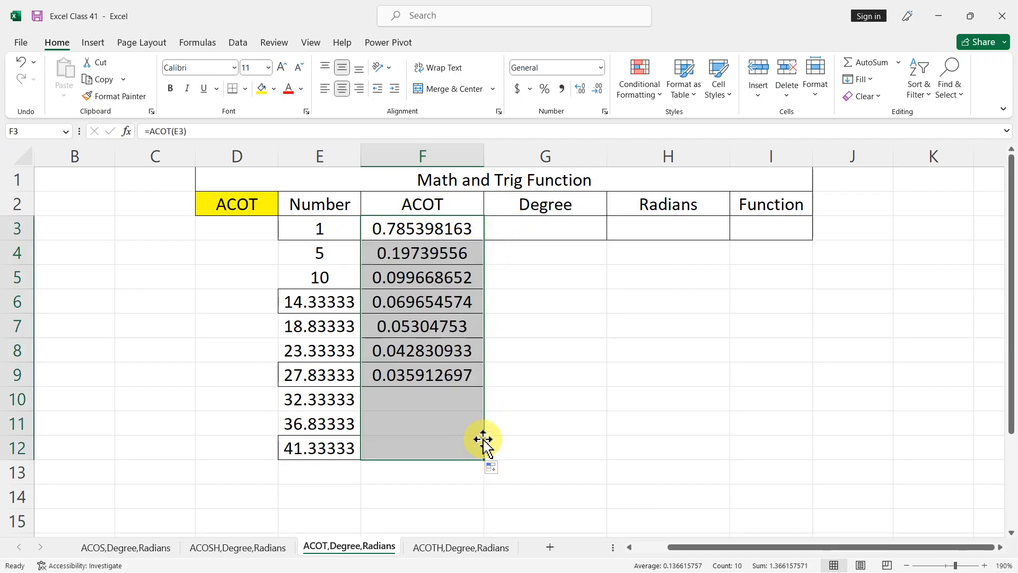
left_click(430, 228)
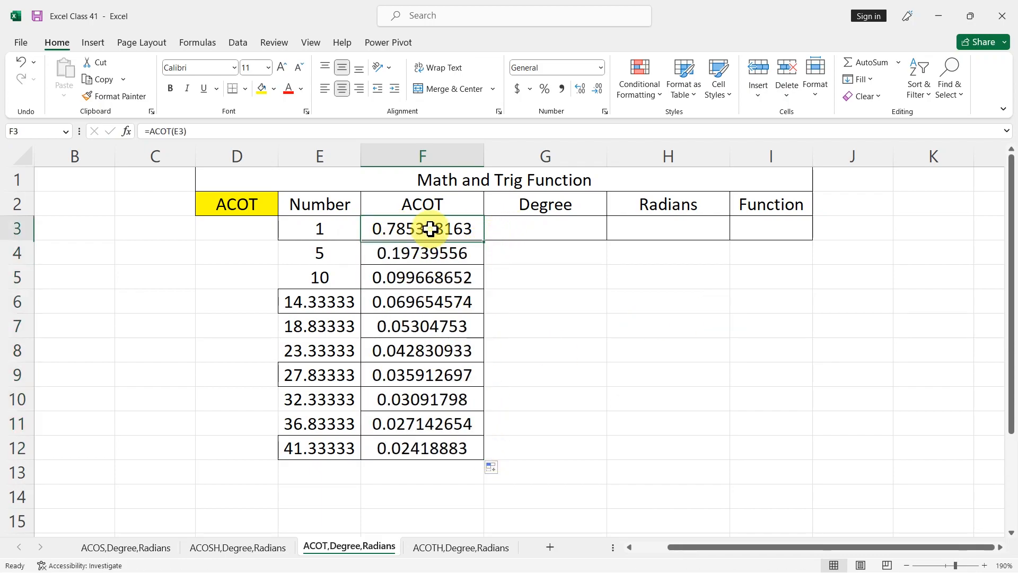
- Enter =DEGREES(F3) in cell G3 of the Degree column and fill the formula down through G12
left_click(518, 225)
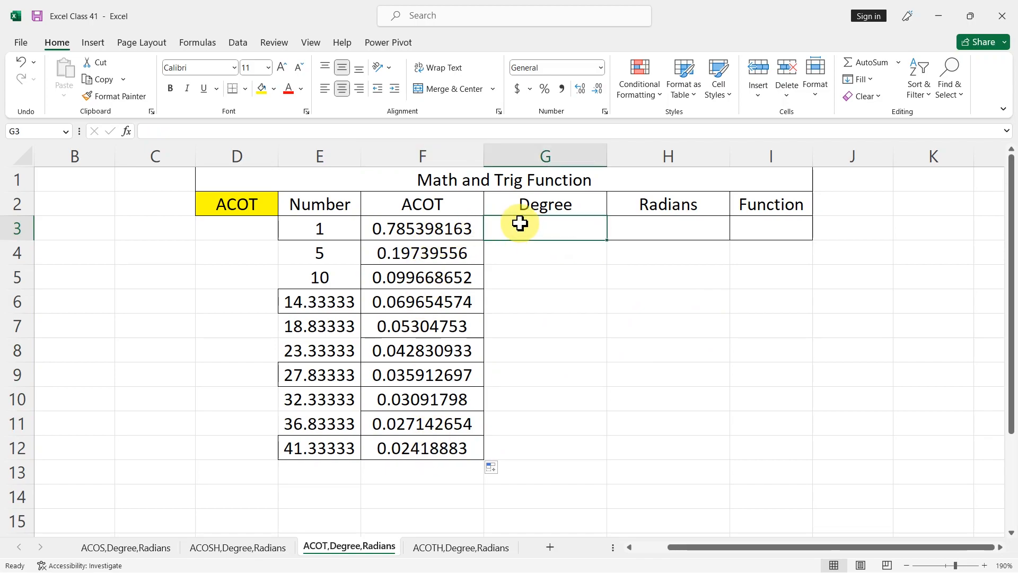
type("=deg")
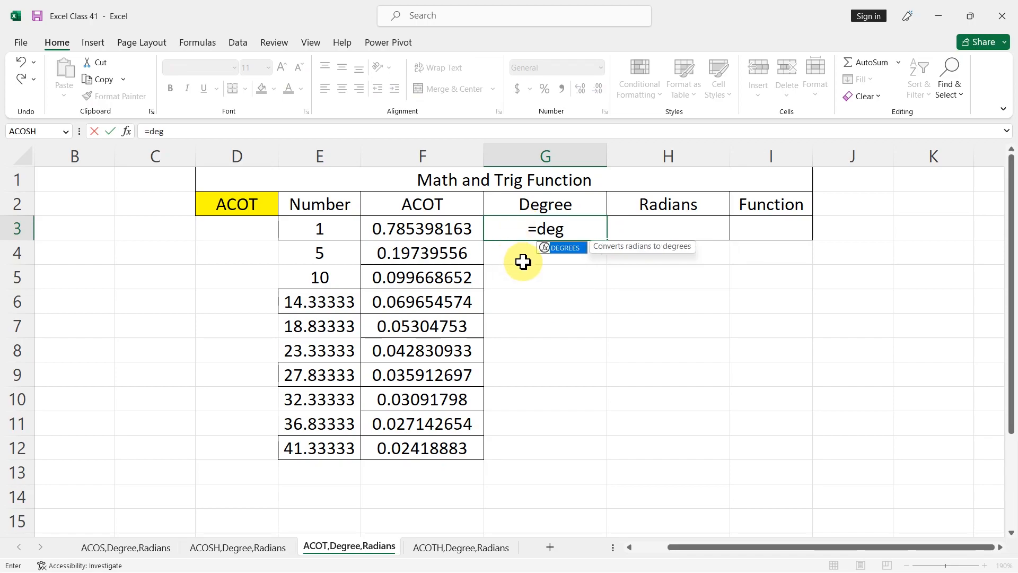
double_click(563, 247)
left_click(443, 229)
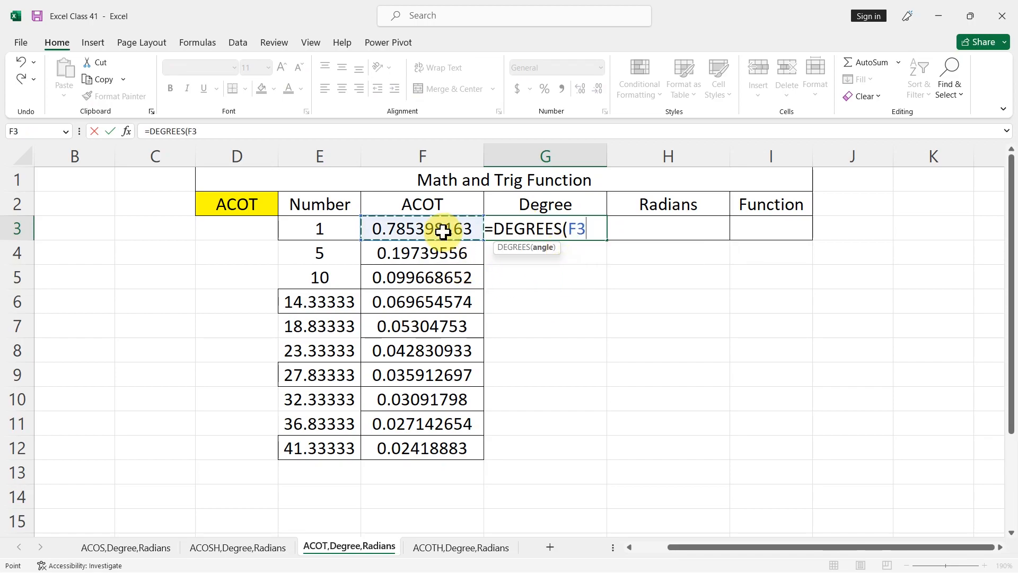
key("Return")
left_click(542, 230)
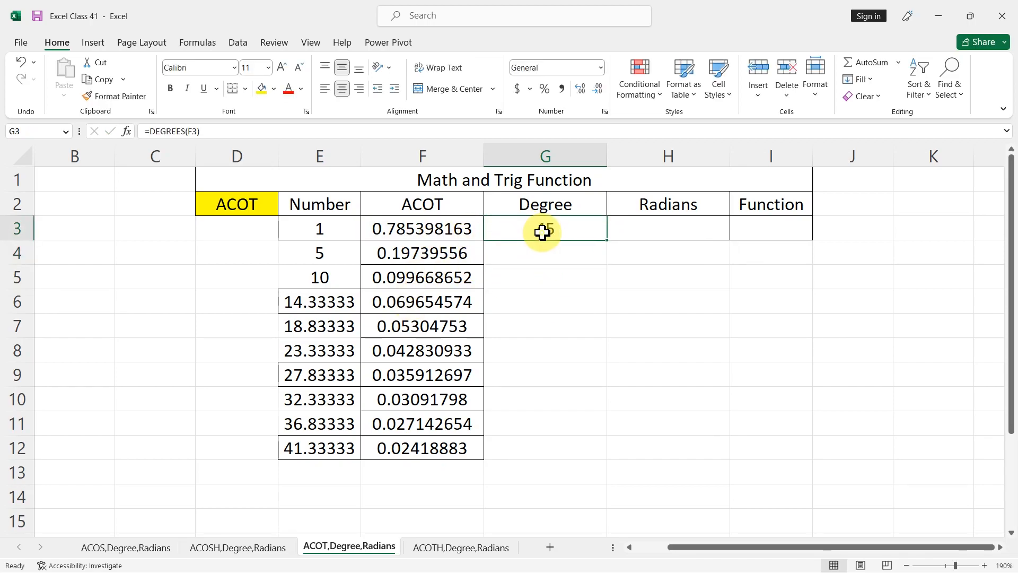
left_click_drag(608, 242, 630, 444)
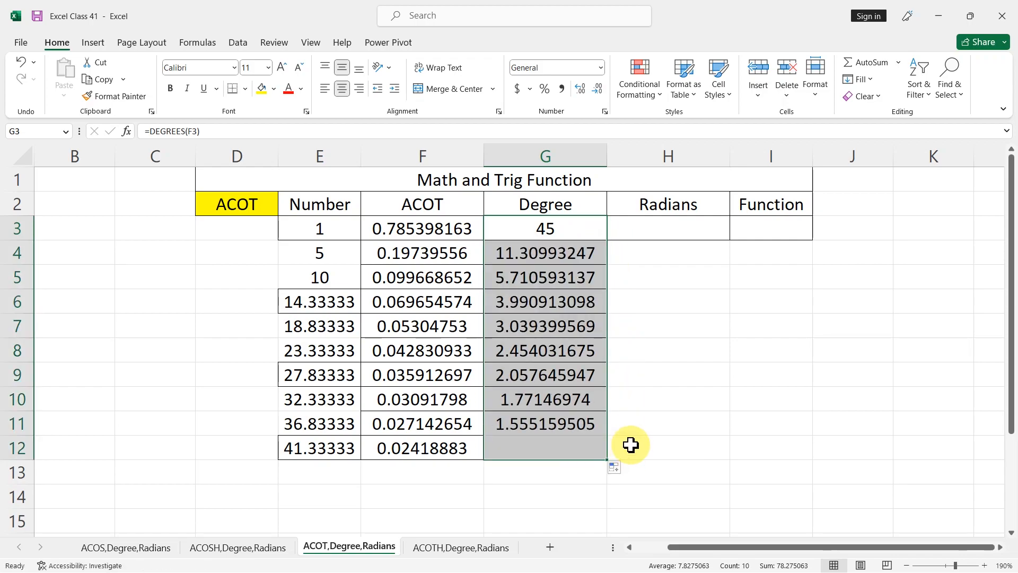
left_click(536, 227)
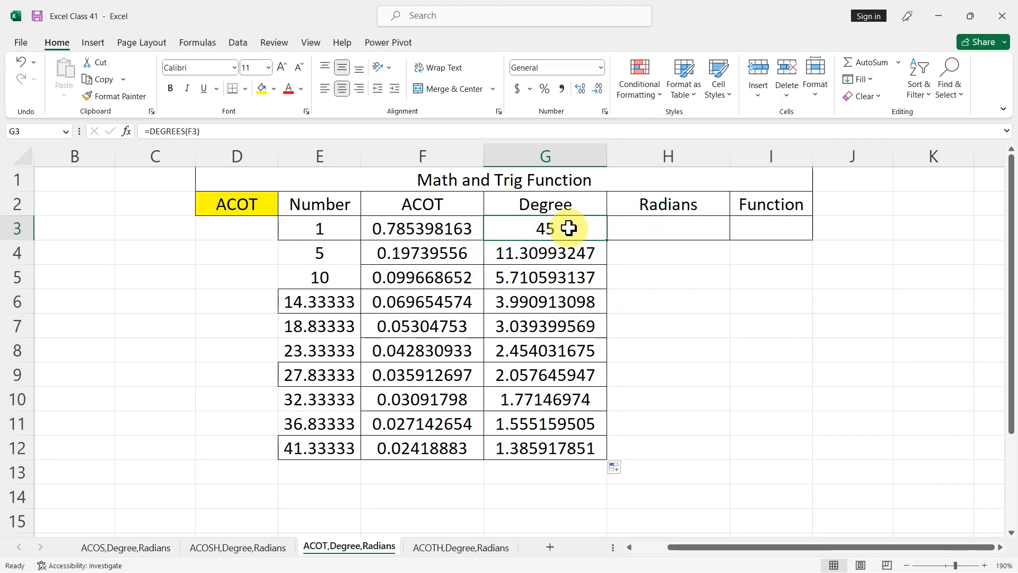
left_click(650, 226)
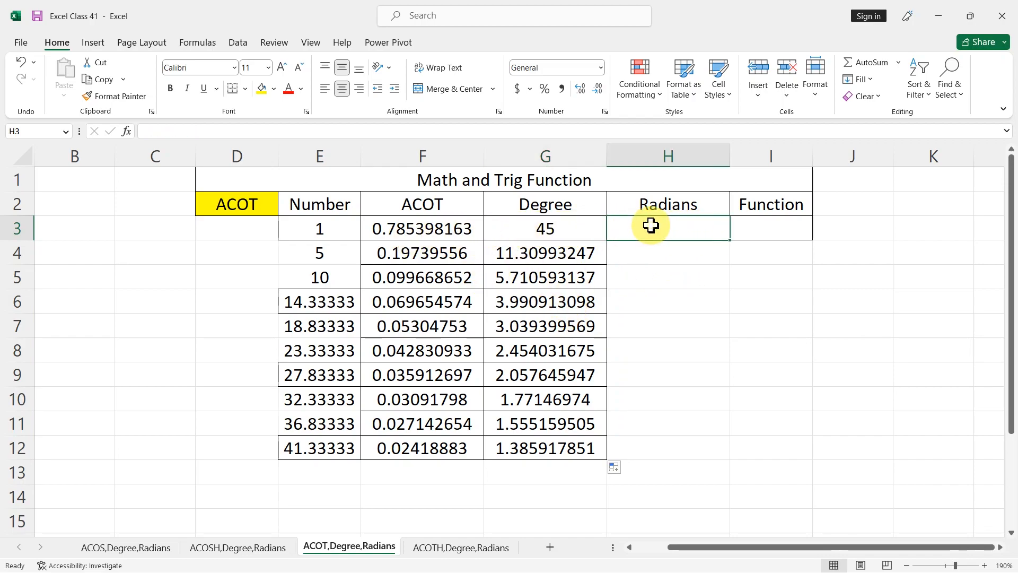
type("=dar")
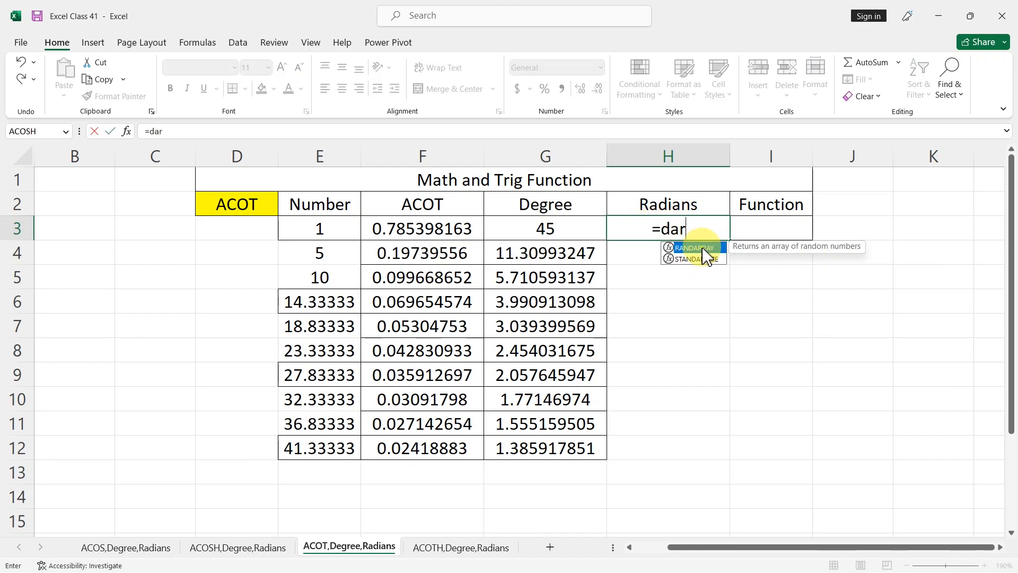
double_click(694, 248)
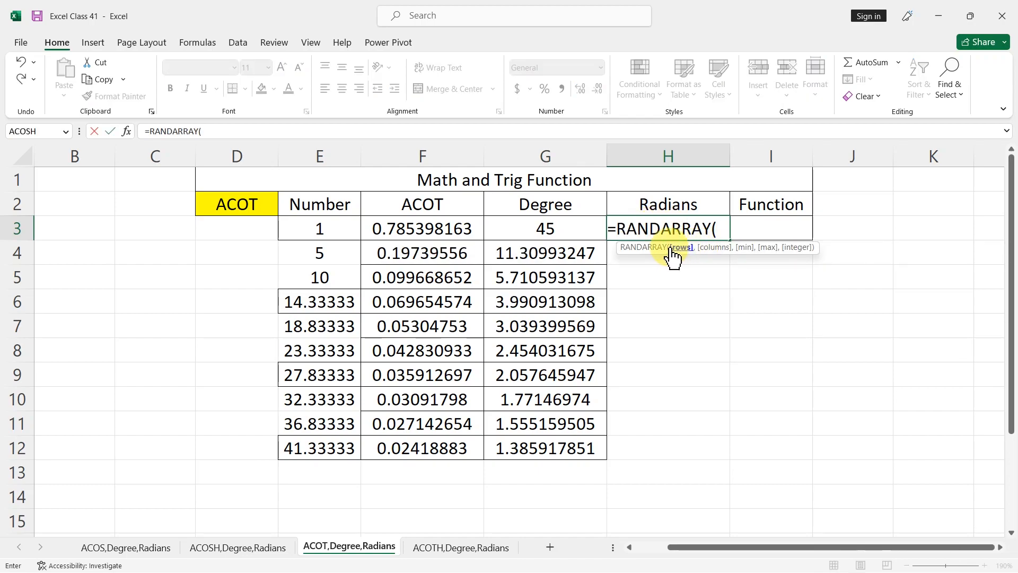
key("BackSpace")
key("BackSpace")
key("BackSpace")
key("BackSpace")
key("BackSpace")
key("BackSpace")
key("BackSpace")
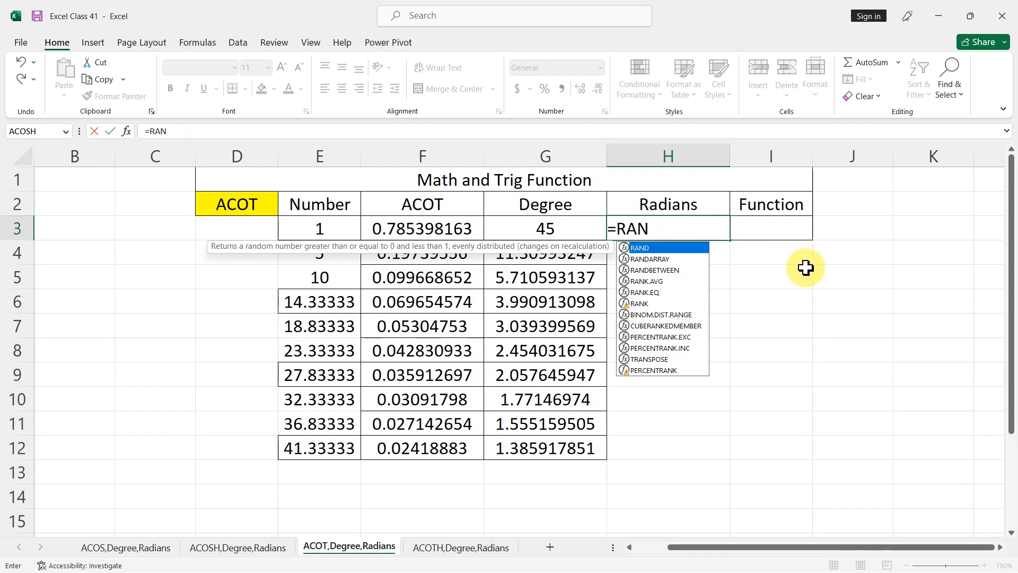
- Enter =RADIANS(G3) in cell H3 of the Radians column and fill the formula down through H12
type("rad")
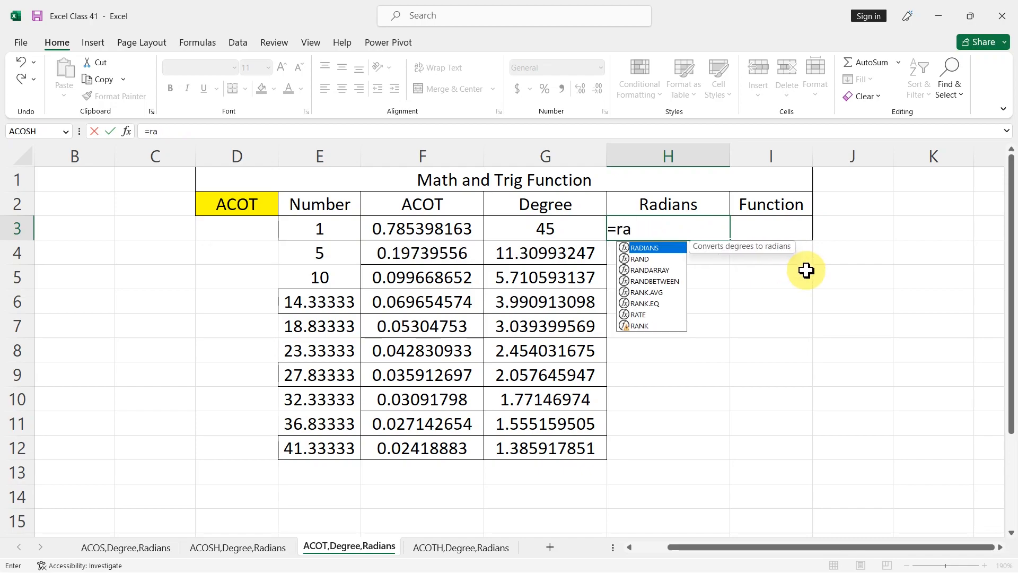
double_click(636, 248)
left_click(537, 233)
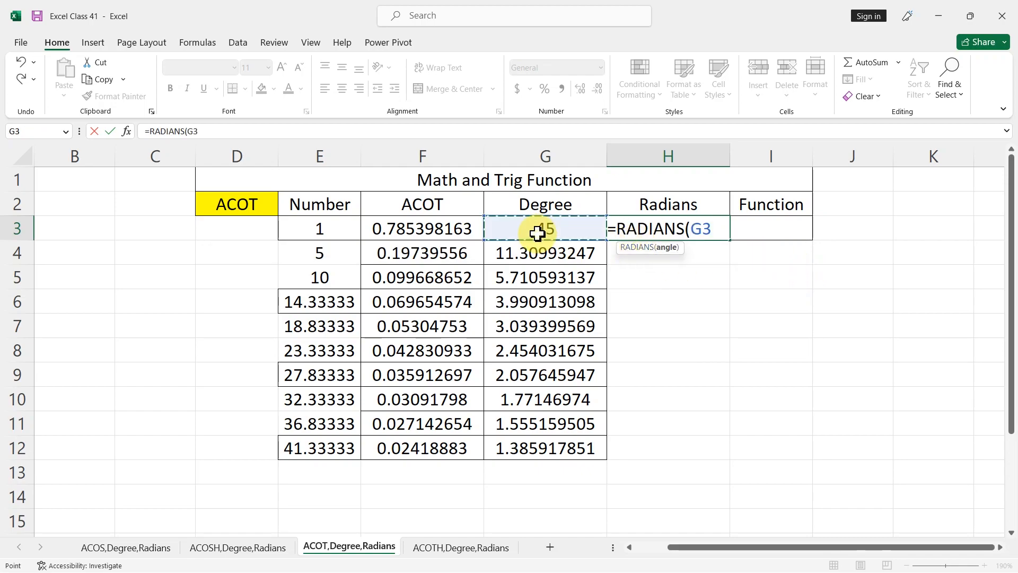
key("Return")
left_click(692, 234)
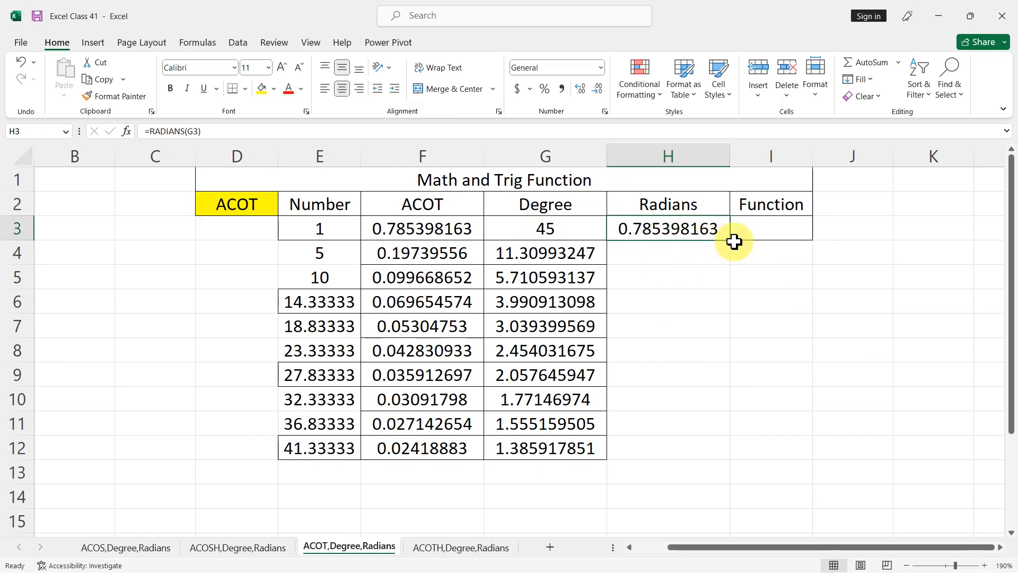
left_click_drag(731, 242, 732, 451)
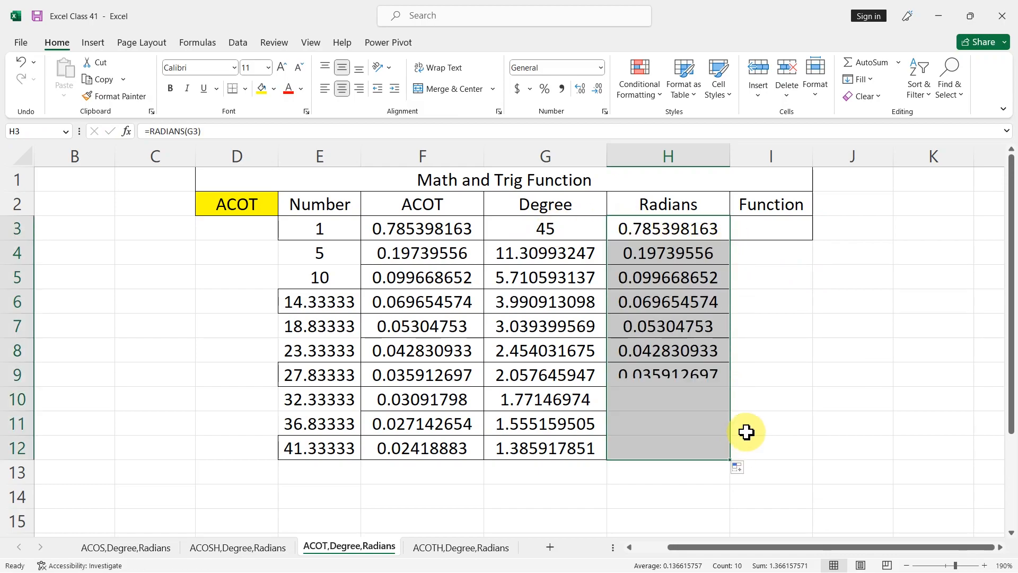
- Insert the Math & Trig function ACOT in cell I3 with E3 as its number
left_click(792, 234)
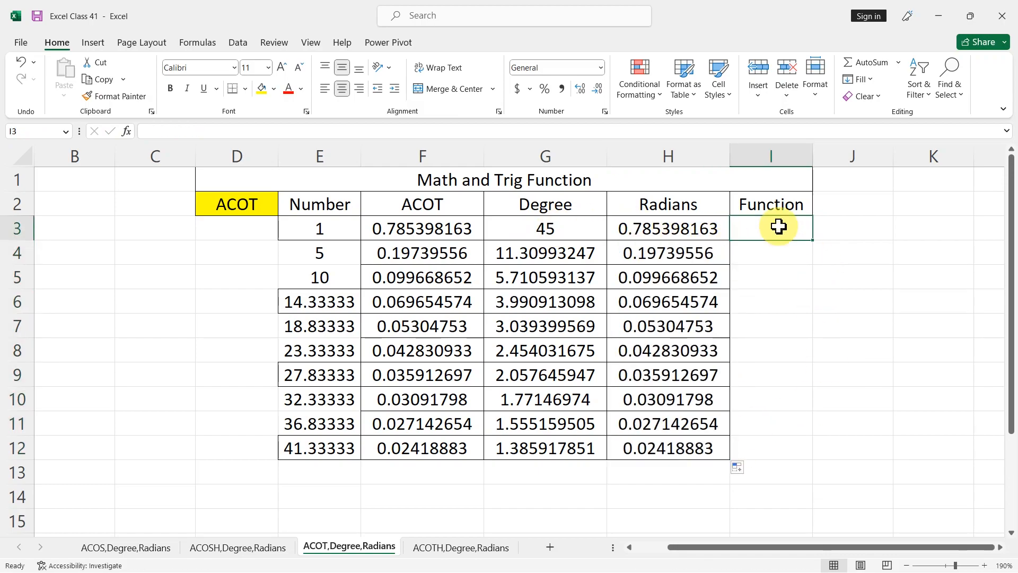
left_click(899, 63)
left_click(873, 183)
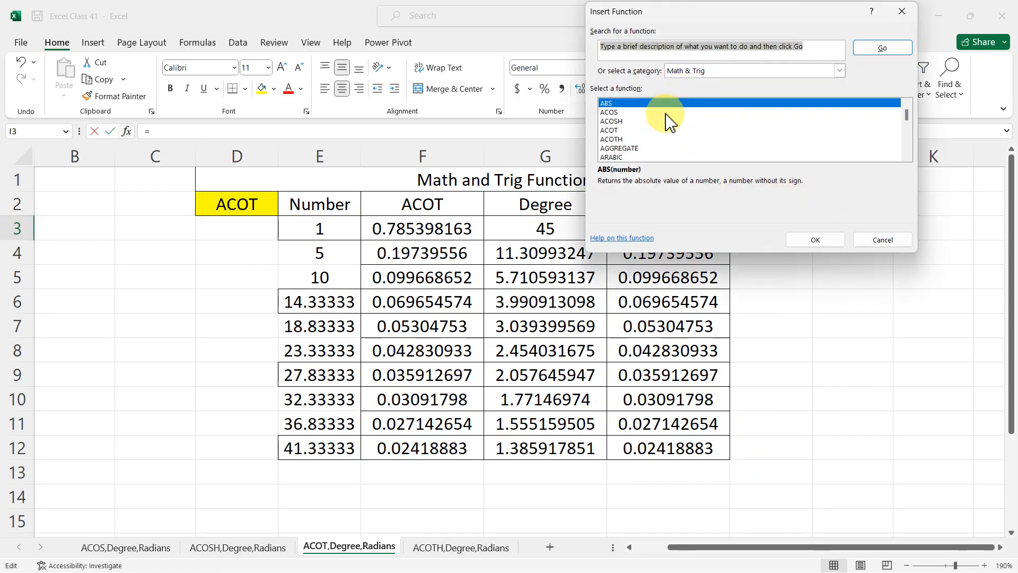
left_click(609, 130)
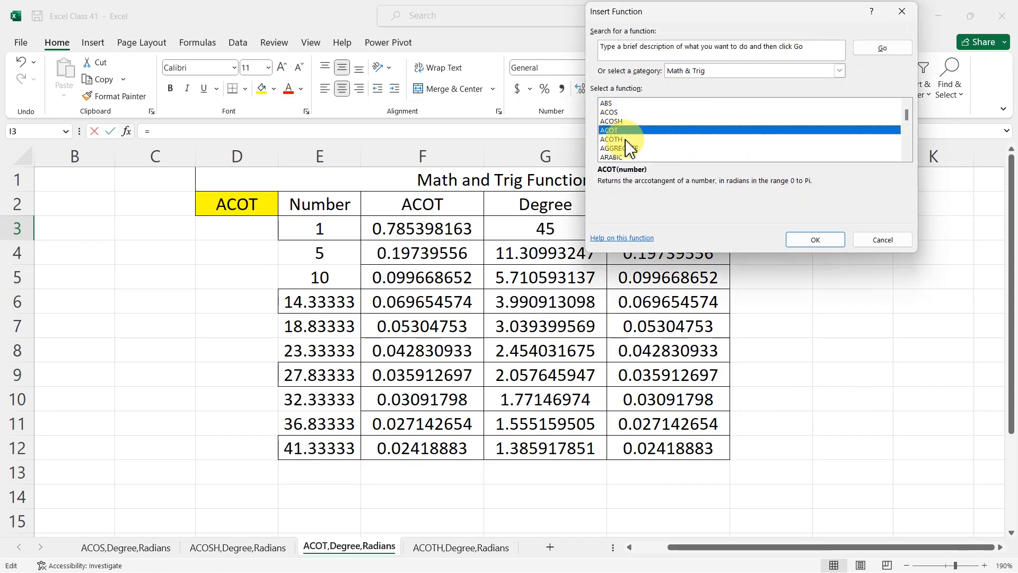
left_click(815, 239)
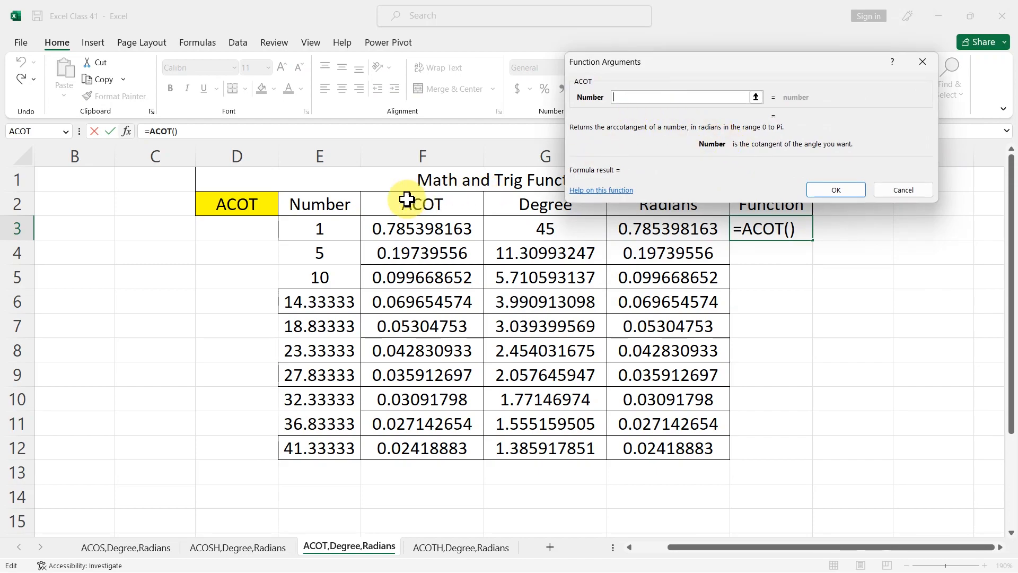
left_click(324, 231)
key("Return")
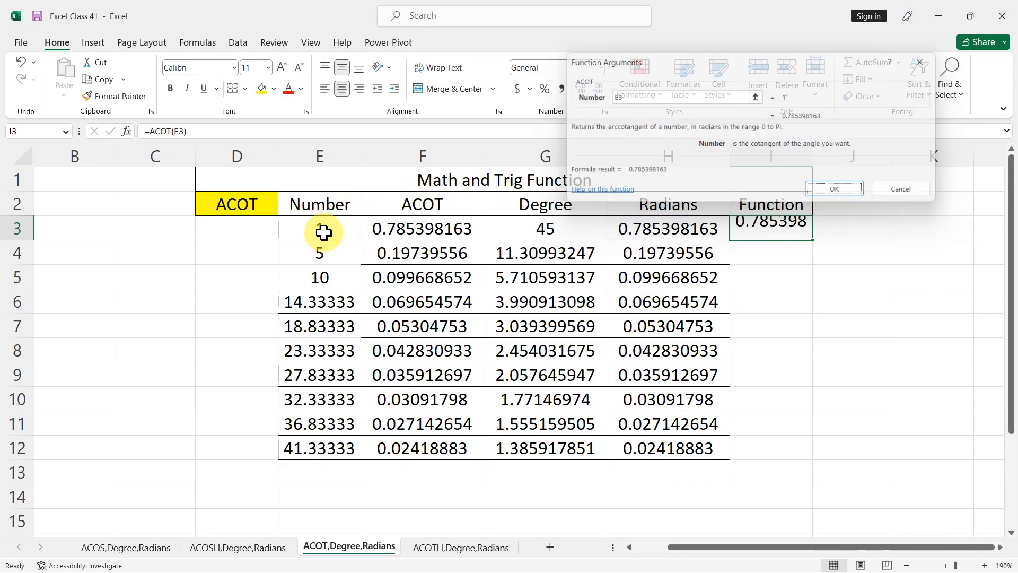
- Change the number in cell E3 to 0.2
left_click(314, 228)
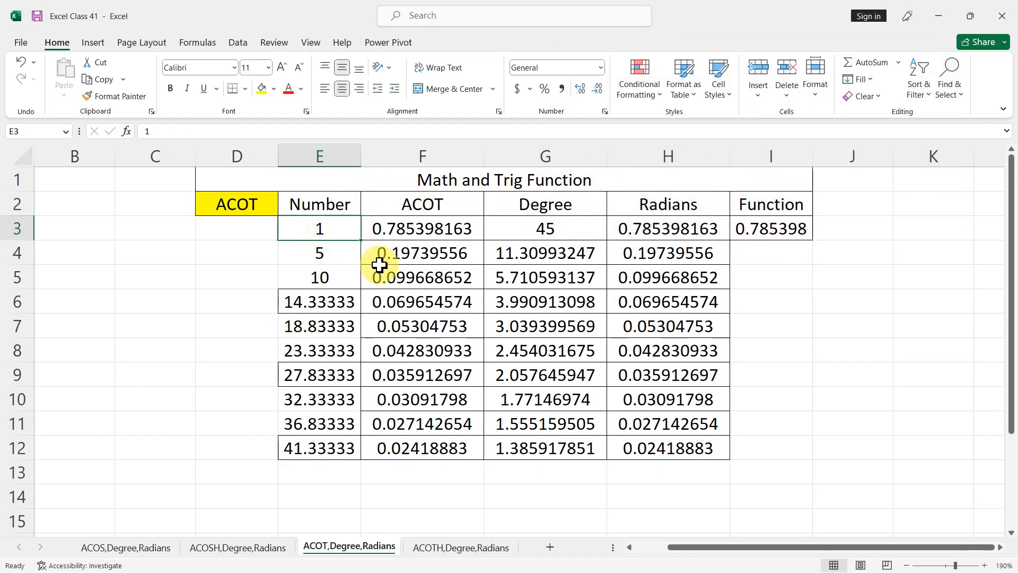
type(".")
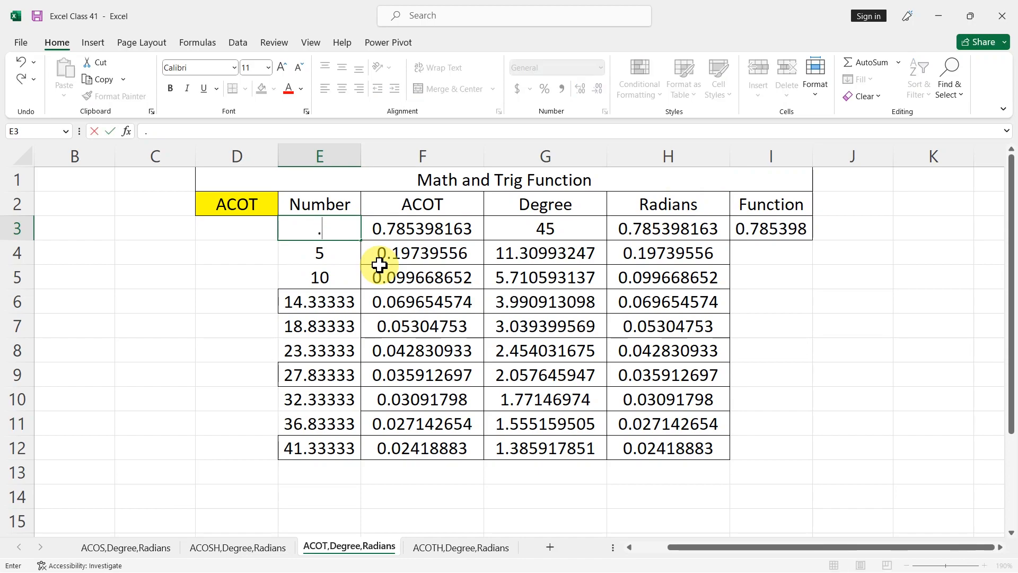
type("2")
key("Return")
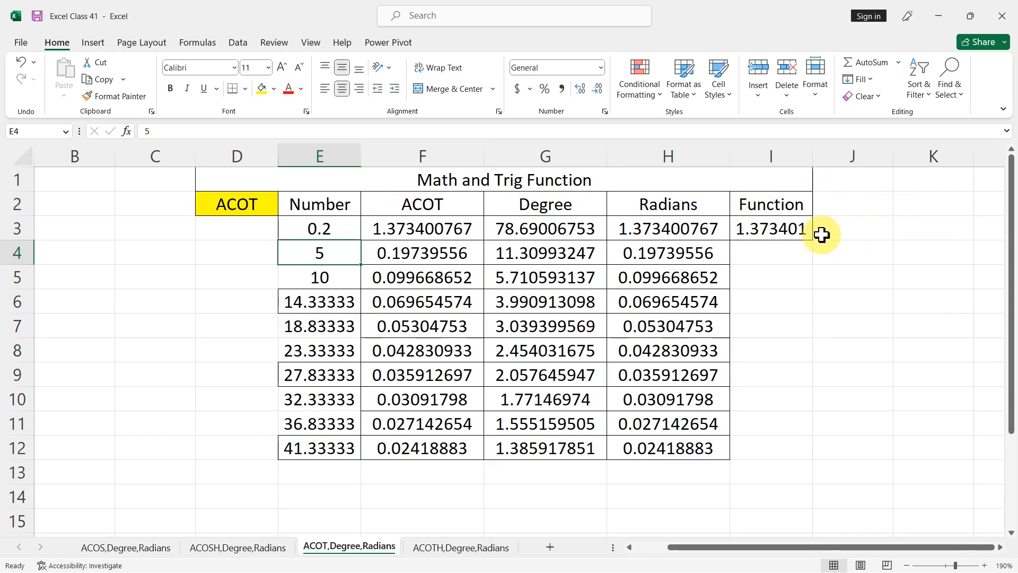
- Fill the ACOT formula of cell I3 down the Function column through I12
left_click(805, 235)
left_click_drag(814, 243, 805, 450)
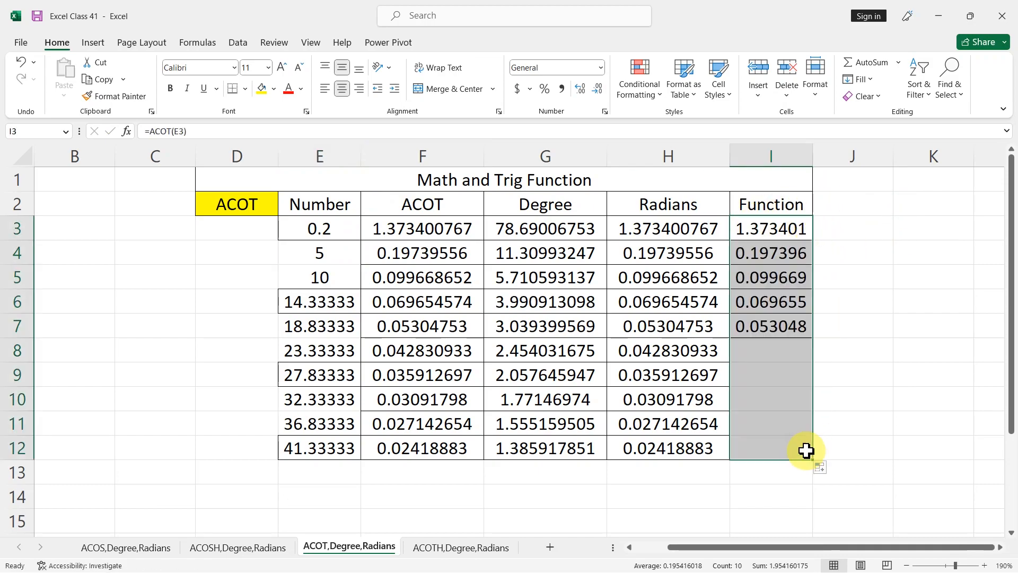
left_click(899, 379)
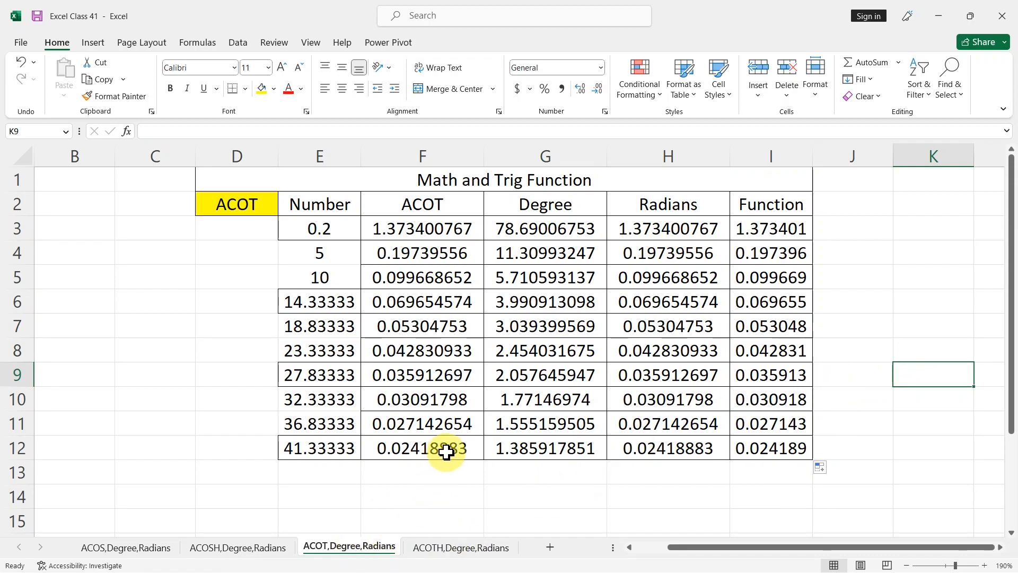
- On the ACOTH,Degree,Radians sheet, enter 1 and 2 in G3:G4 and extend the series down through G14
left_click(444, 547)
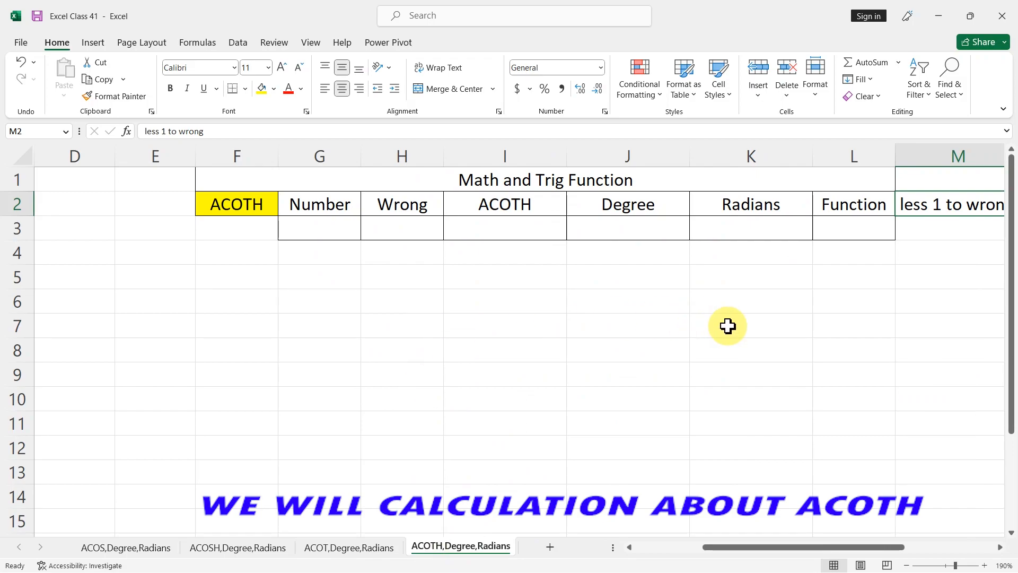
left_click_drag(742, 546, 766, 547)
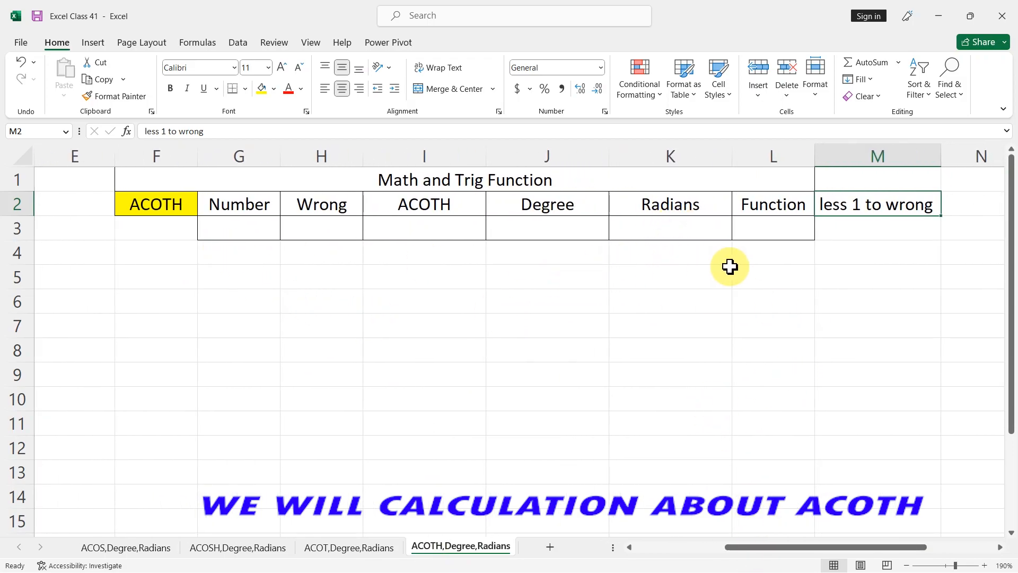
left_click(251, 229)
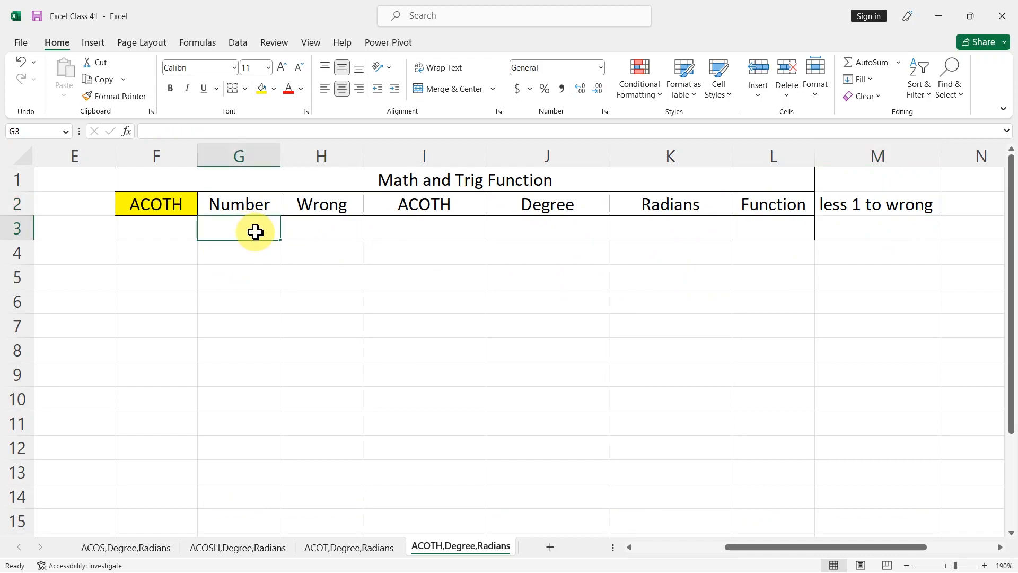
type("1")
key("Return")
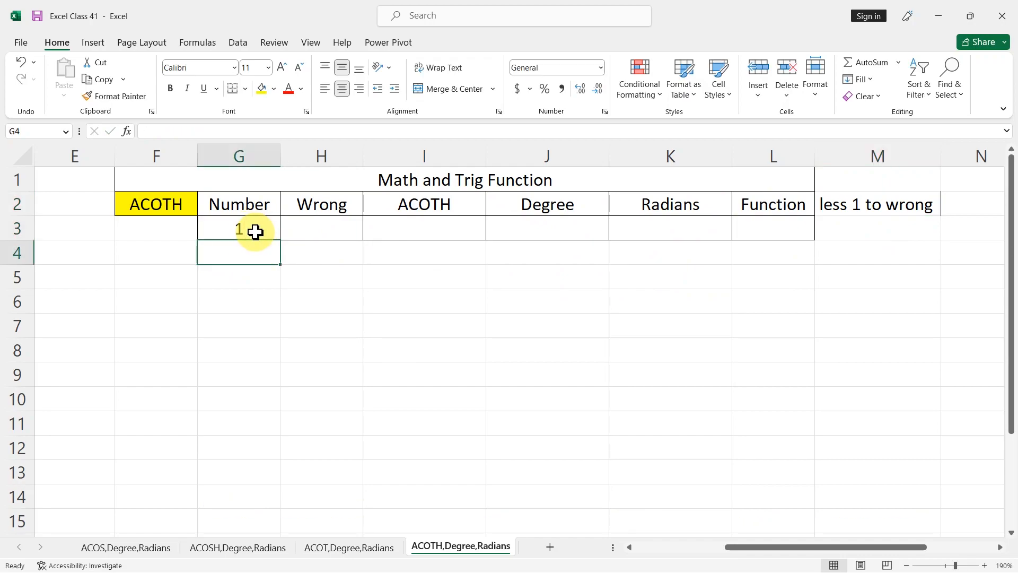
type("2")
left_click_drag(254, 231, 261, 501)
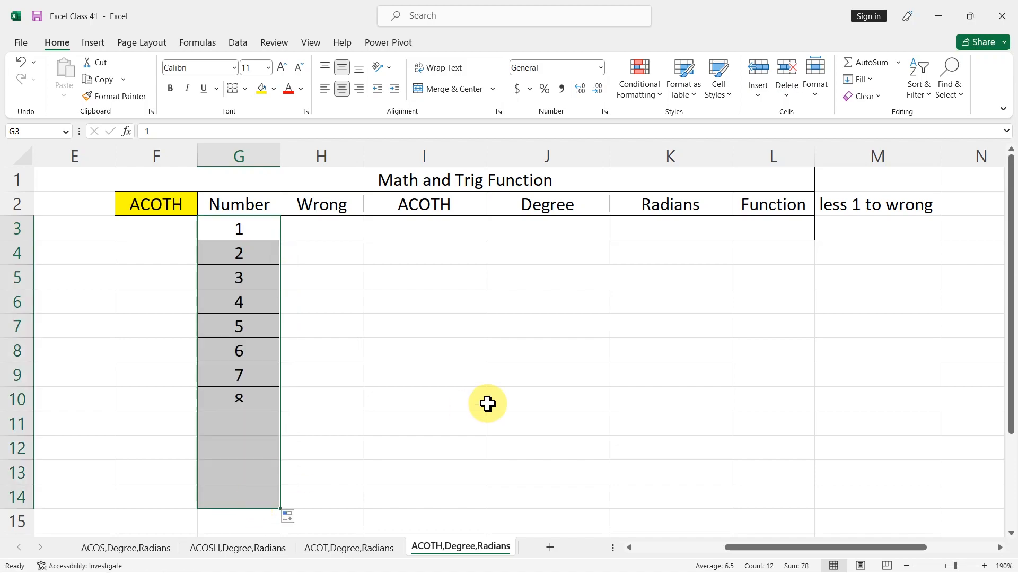
left_click(367, 377)
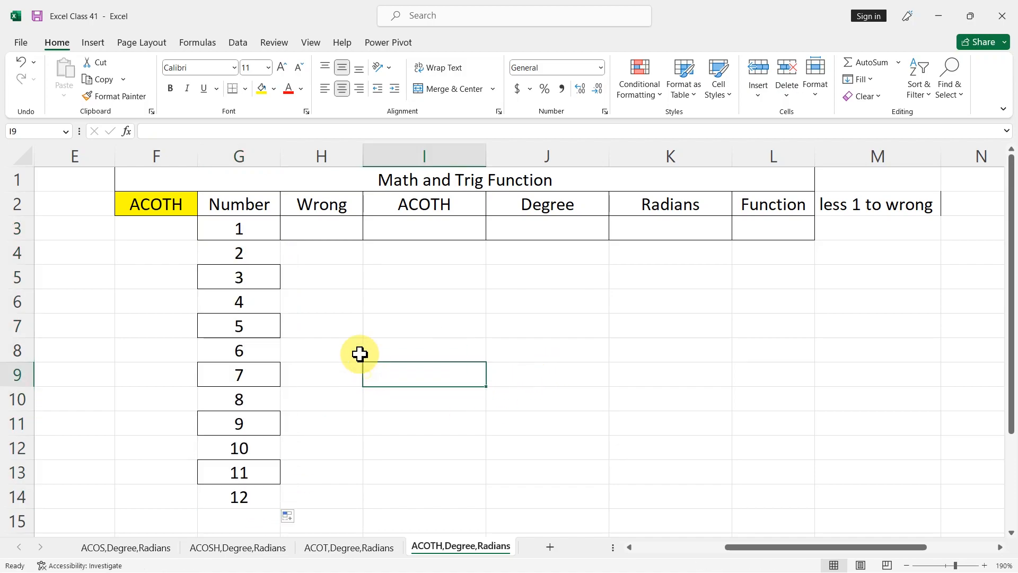
left_click(332, 228)
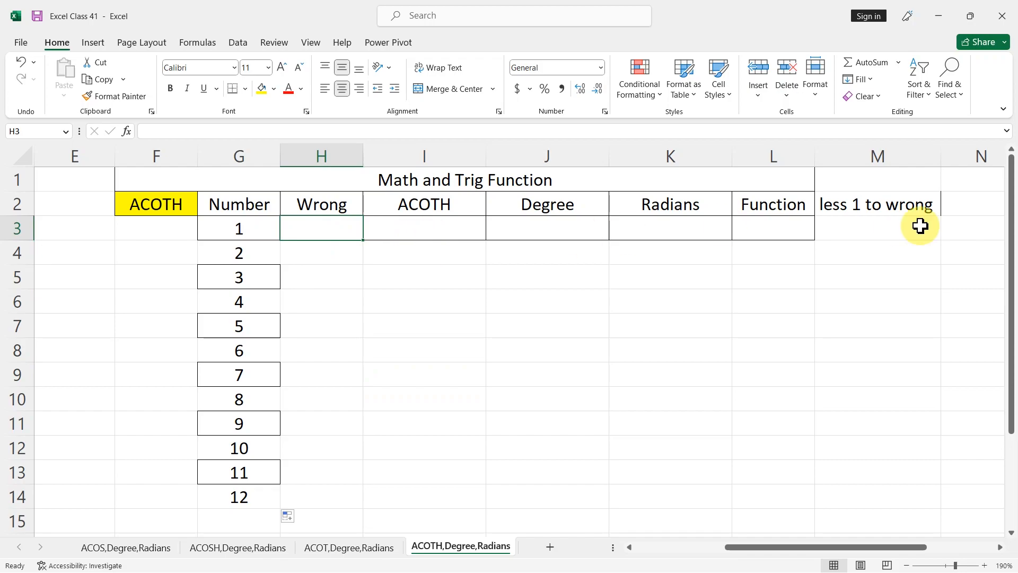
left_click(851, 208)
left_click(354, 325)
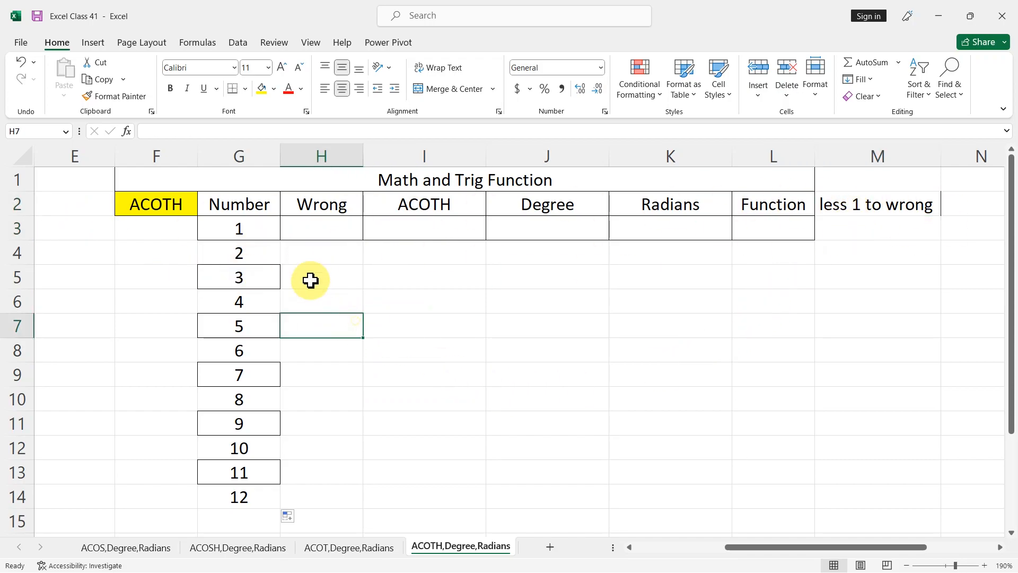
left_click(316, 228)
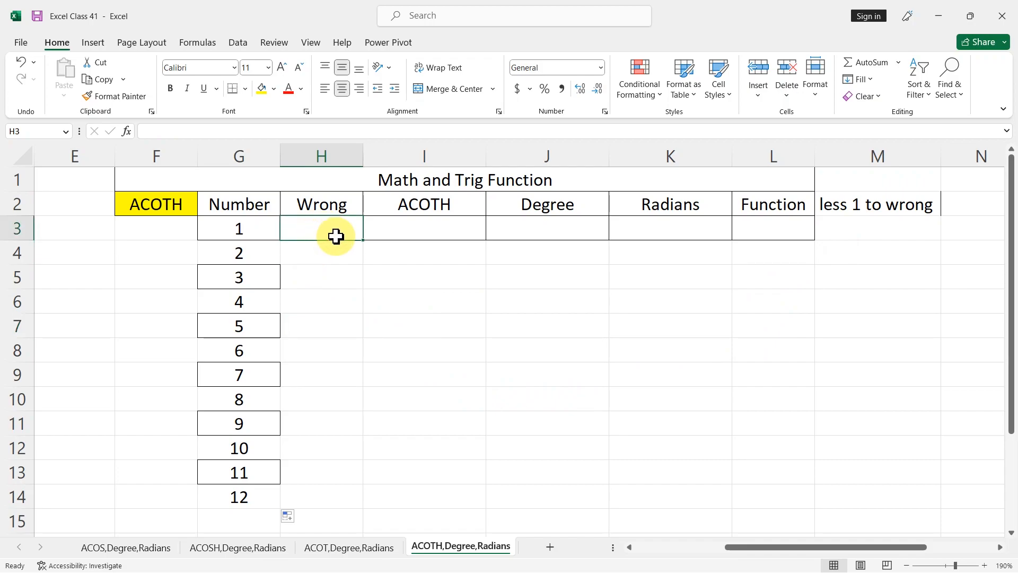
- Build a series from 0.1 to 0.9 in steps of 0.1 in E3:E11, clearing the surplus values below E11
left_click(80, 228)
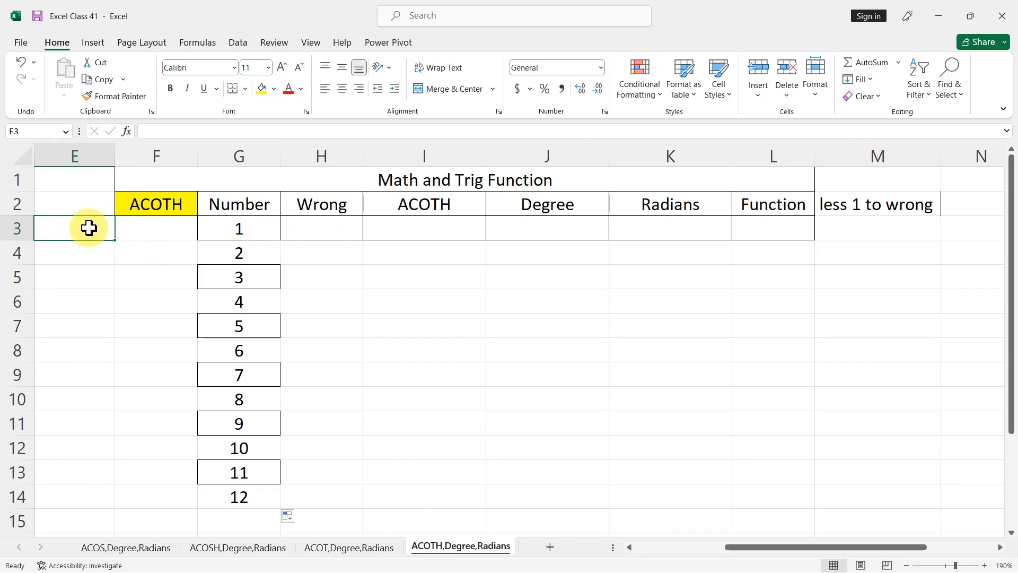
type(".1")
key("Return")
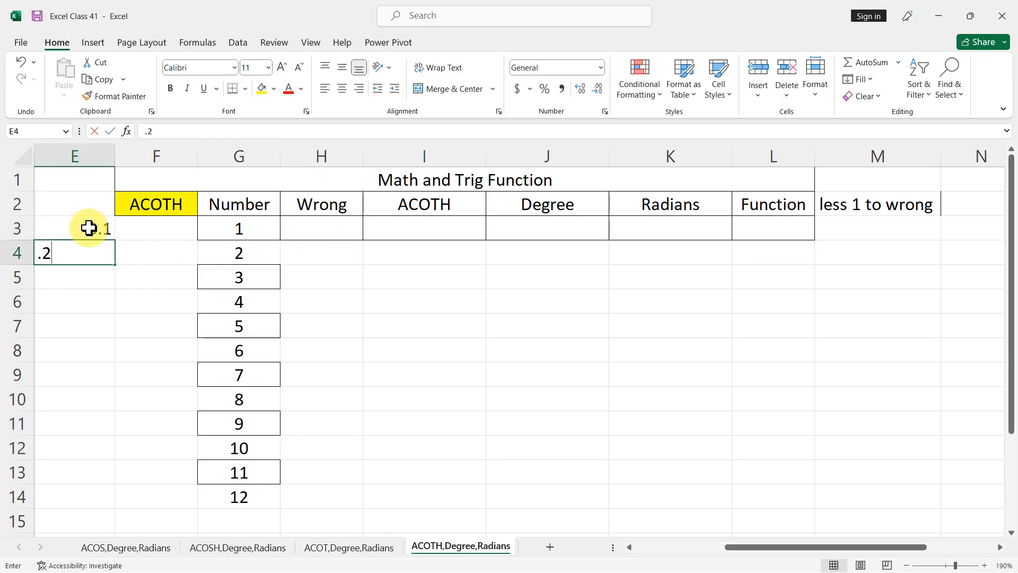
key("Return")
left_click_drag(80, 228, 104, 504)
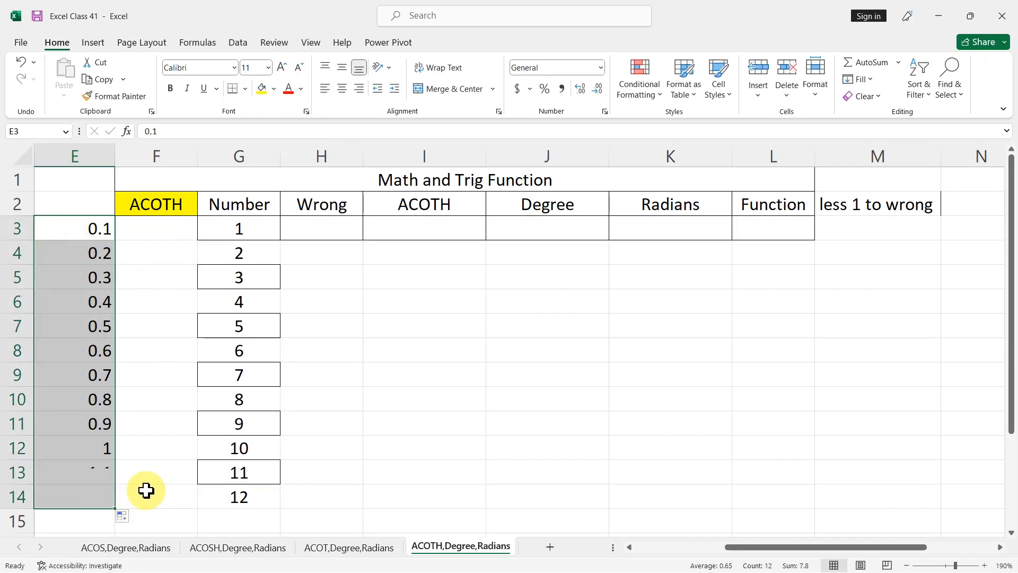
left_click_drag(70, 456, 84, 513)
key("Delete")
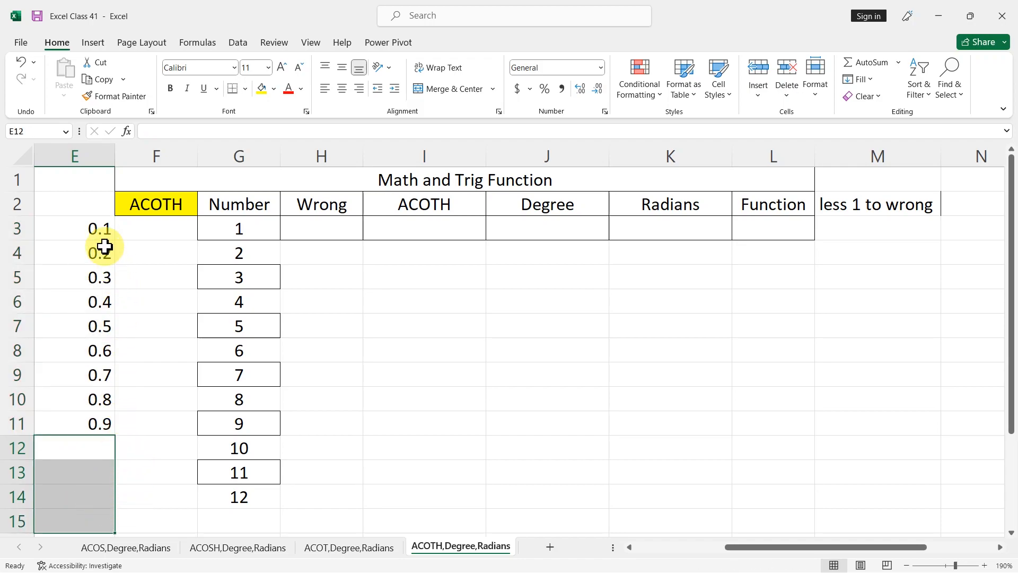
left_click(134, 417)
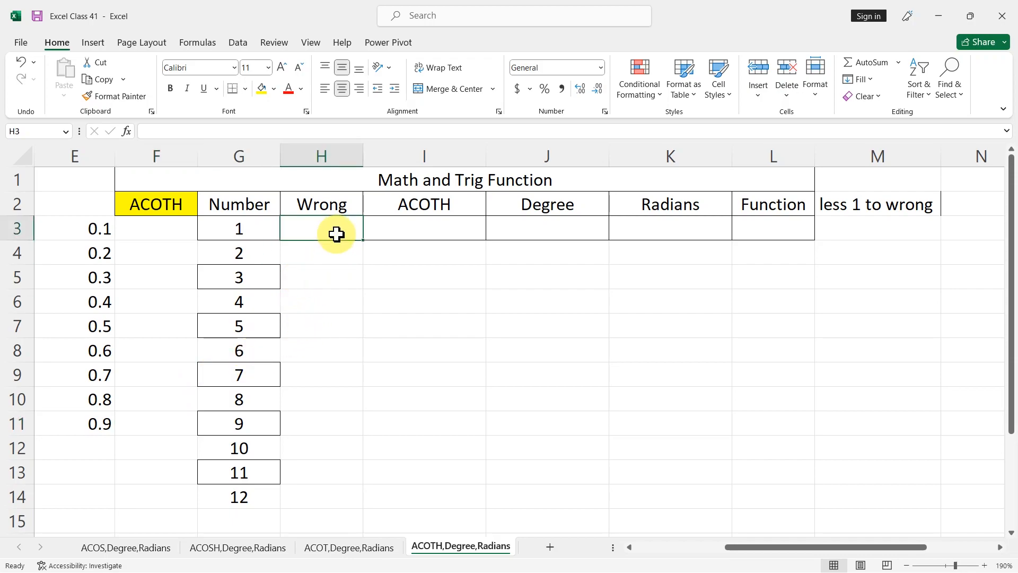
- Calculate the ACOTH of E3 in cell H3 and fill the formula down the Wrong column through H11
type("=")
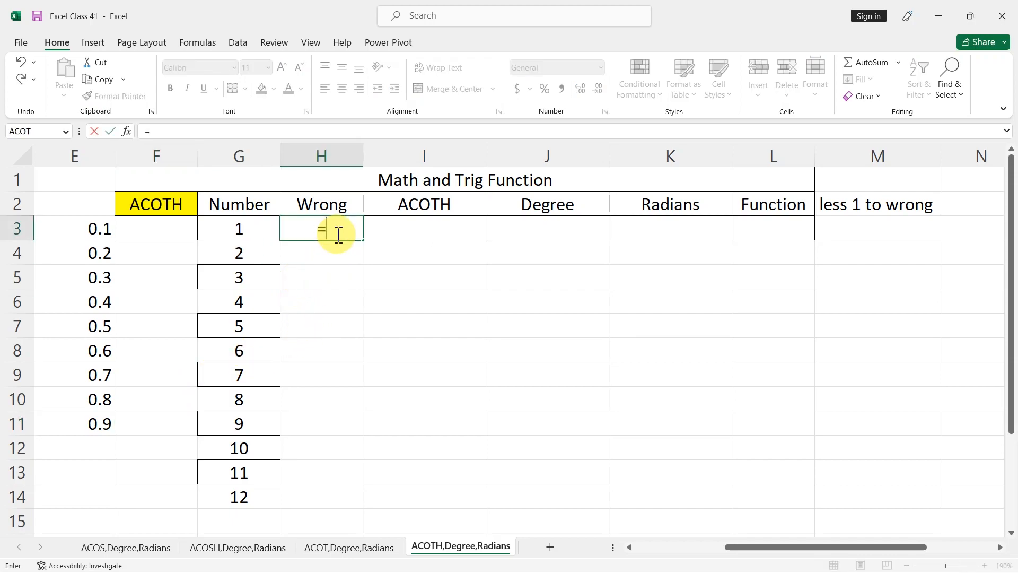
type("cot")
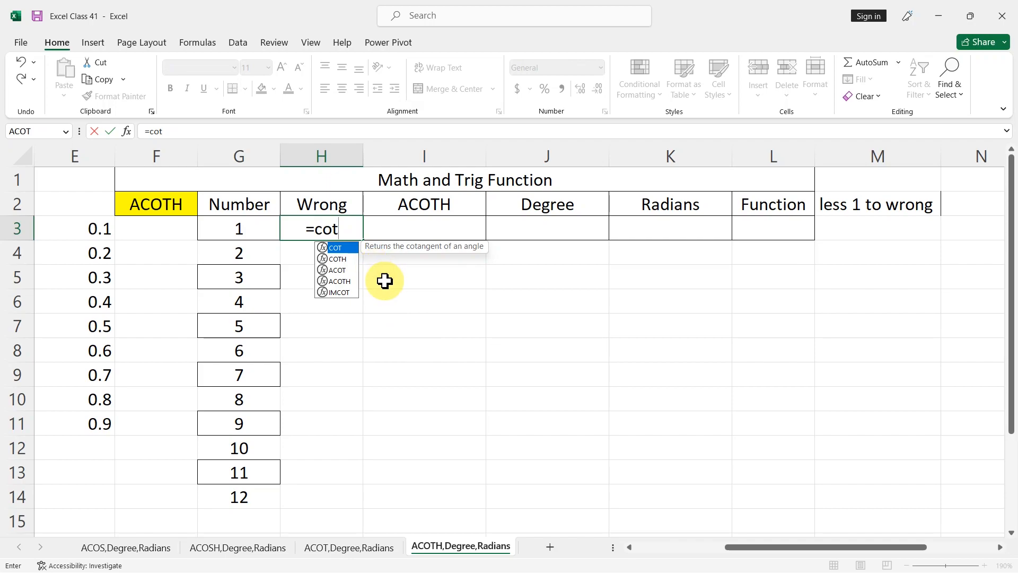
double_click(347, 282)
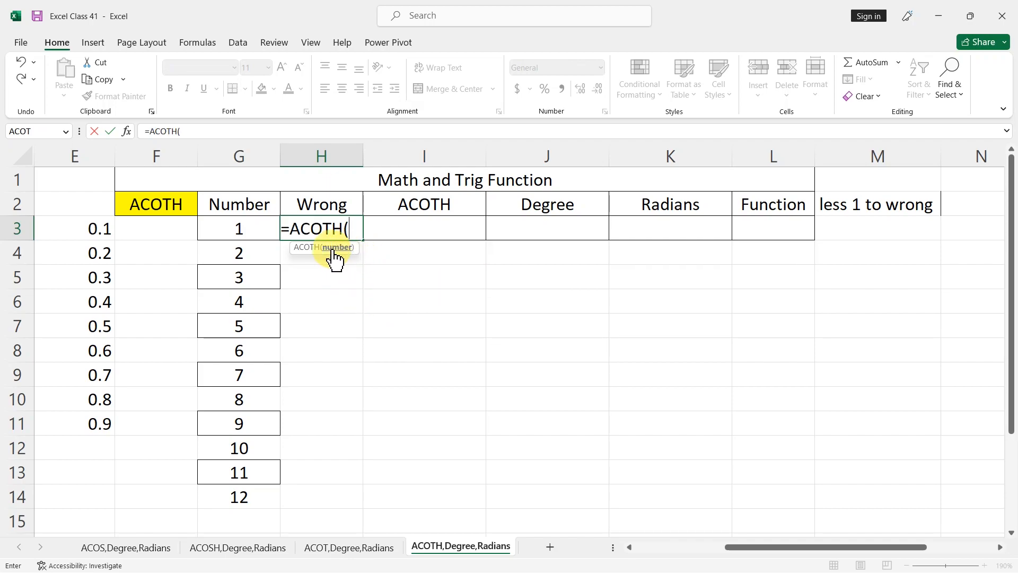
left_click(93, 235)
key("Return")
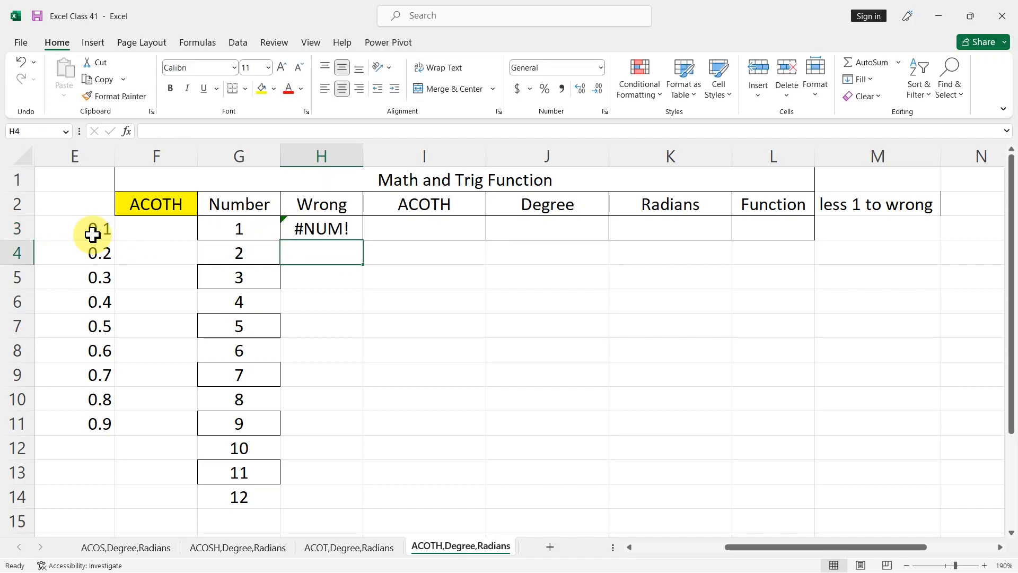
left_click(347, 224)
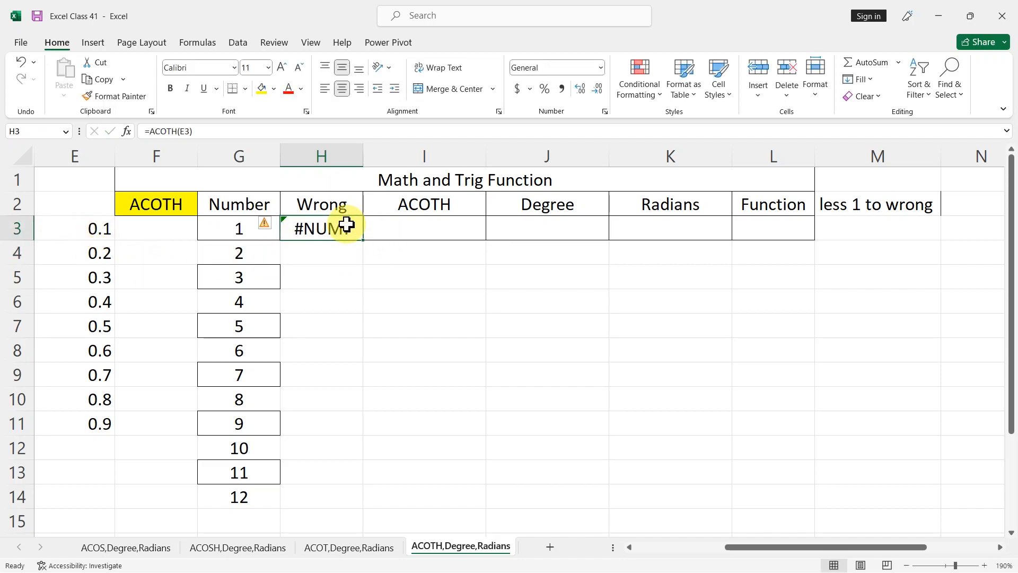
left_click(890, 205)
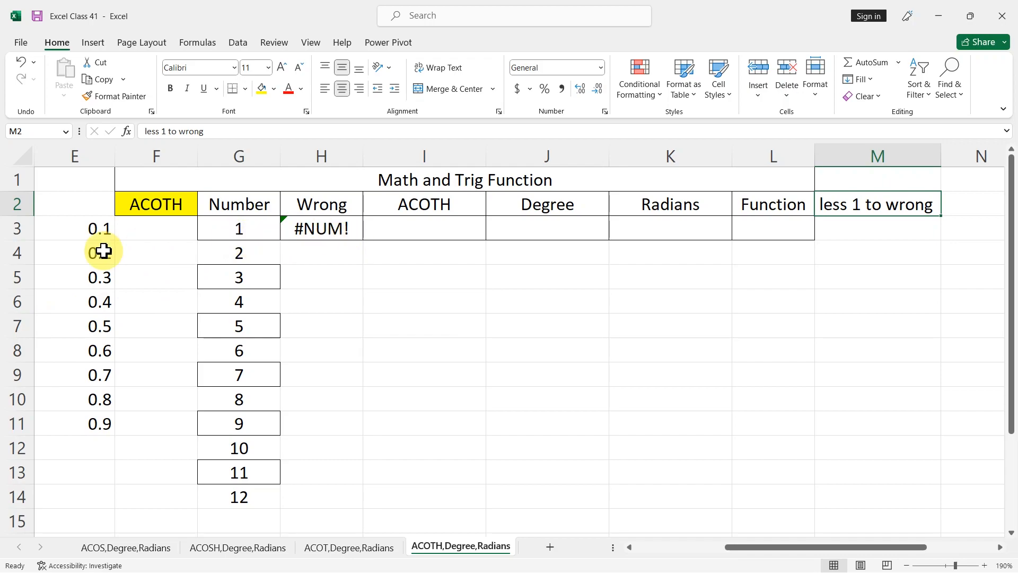
left_click(325, 227)
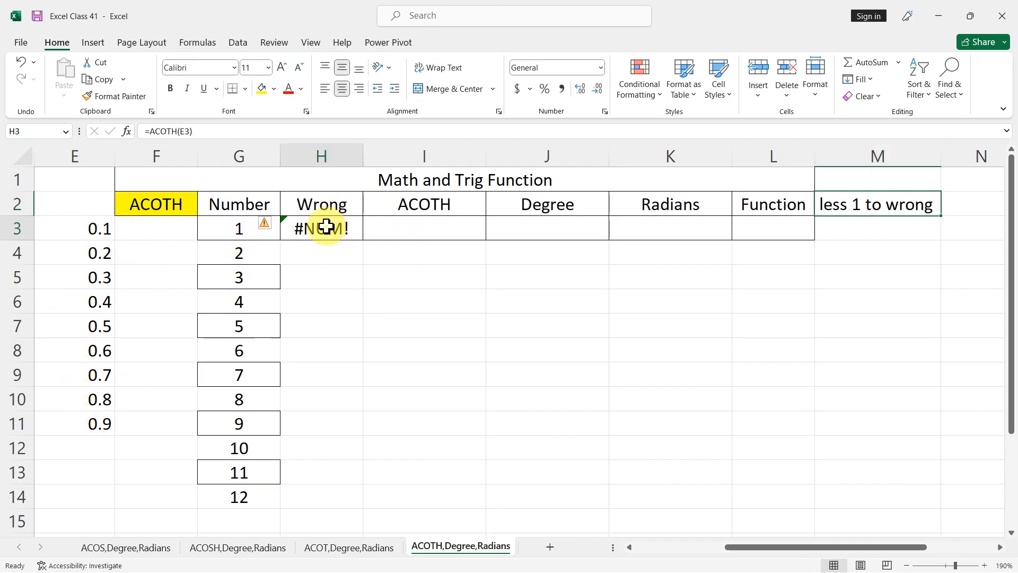
left_click_drag(364, 241, 348, 430)
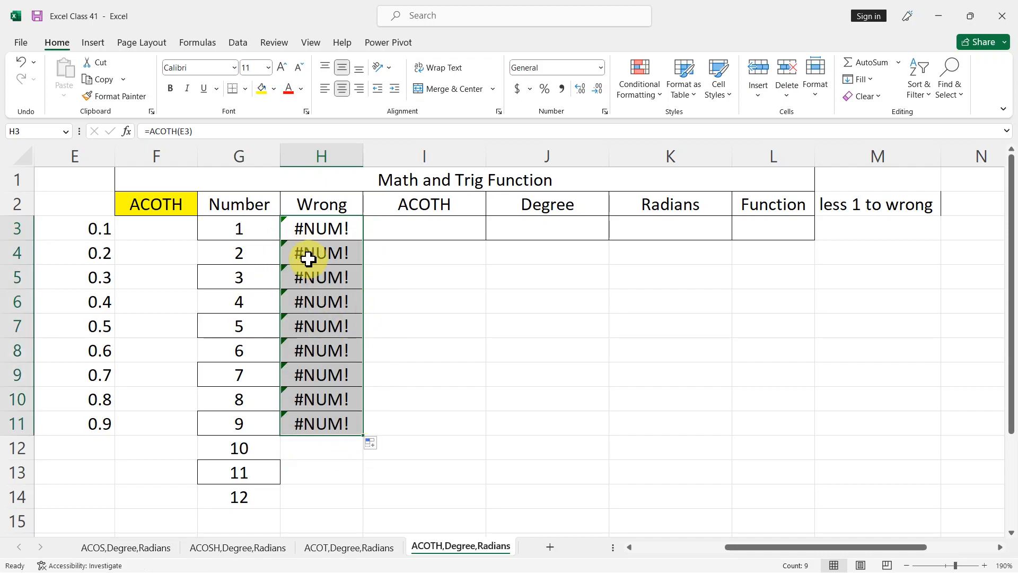
- Change the number in cell E6 to 5
left_click(98, 306)
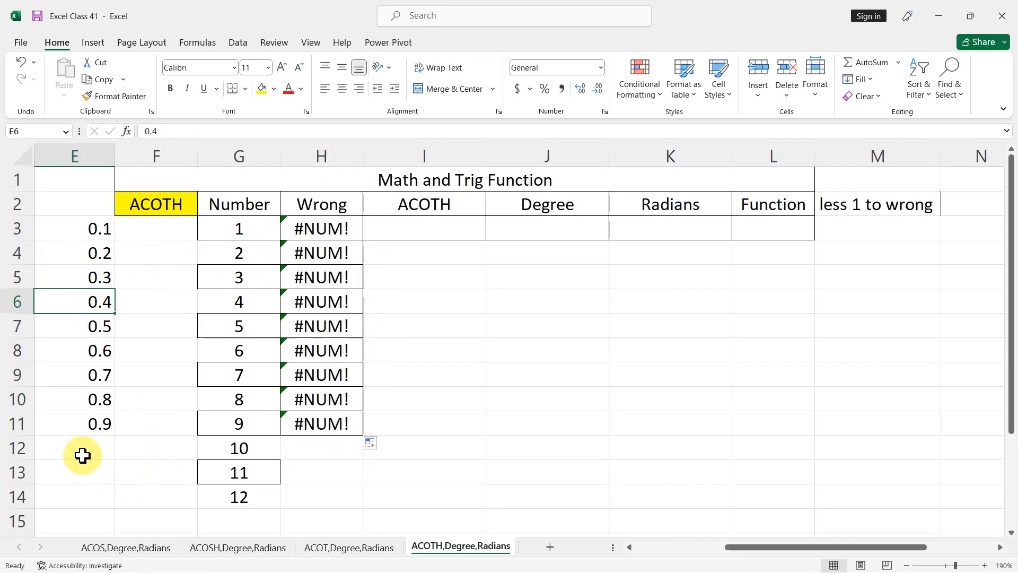
type("5")
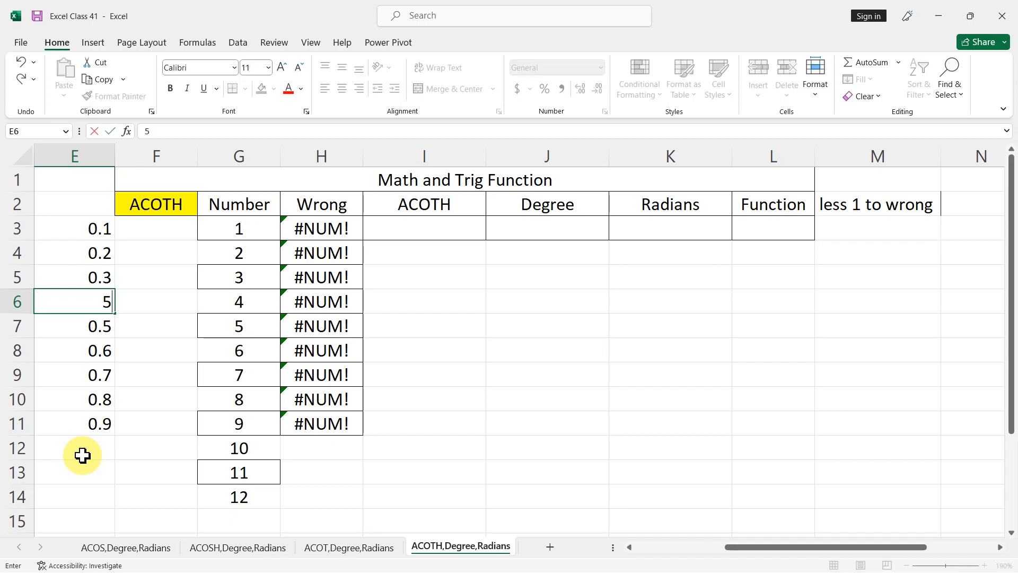
key("Tab")
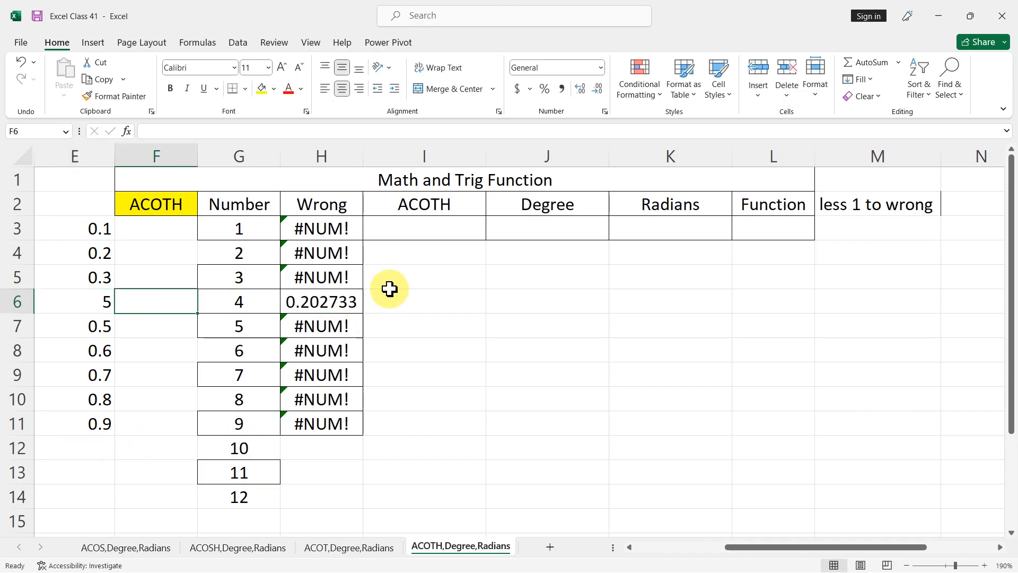
- Enter the formula =ACOTH(G3) in cell I3 and fill it down the ACOTH column through I11
left_click(427, 249)
left_click(417, 238)
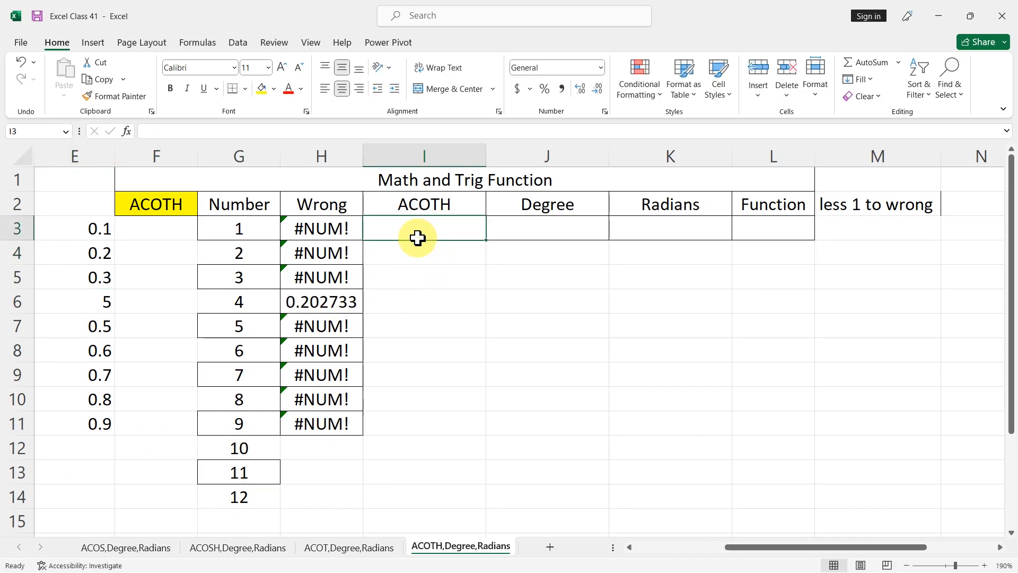
type("=cot")
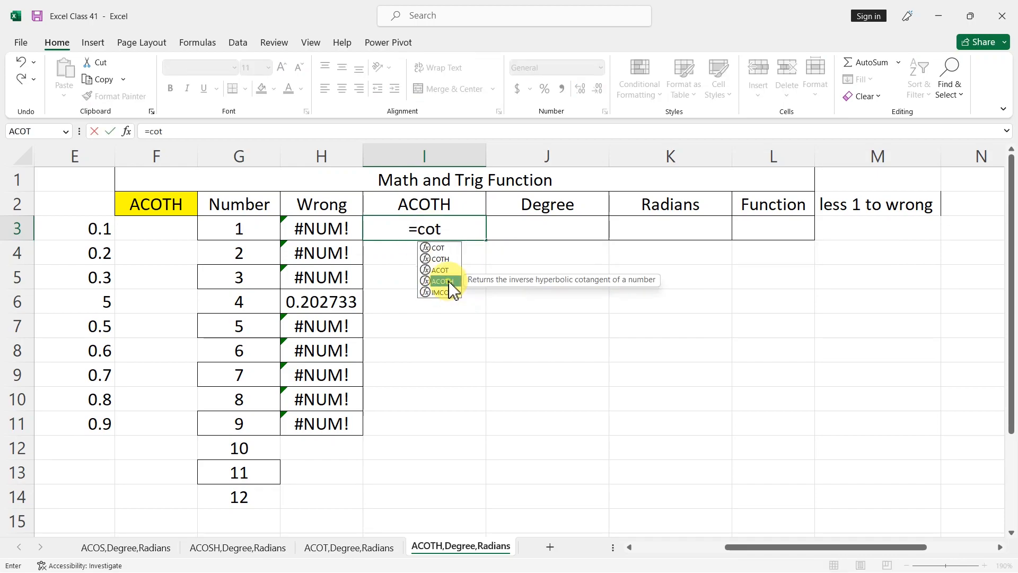
double_click(448, 282)
left_click(249, 233)
key("Return")
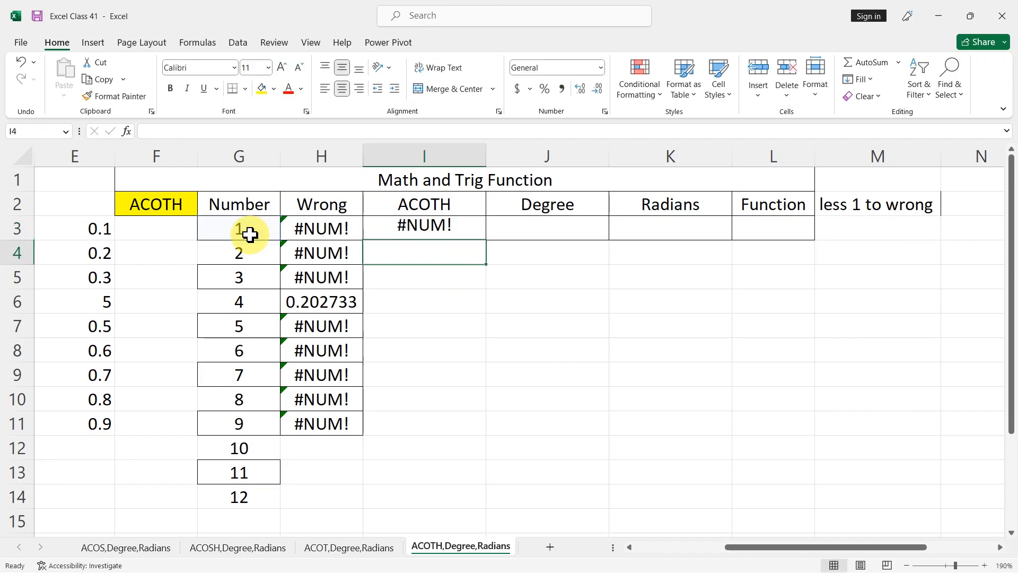
left_click(456, 233)
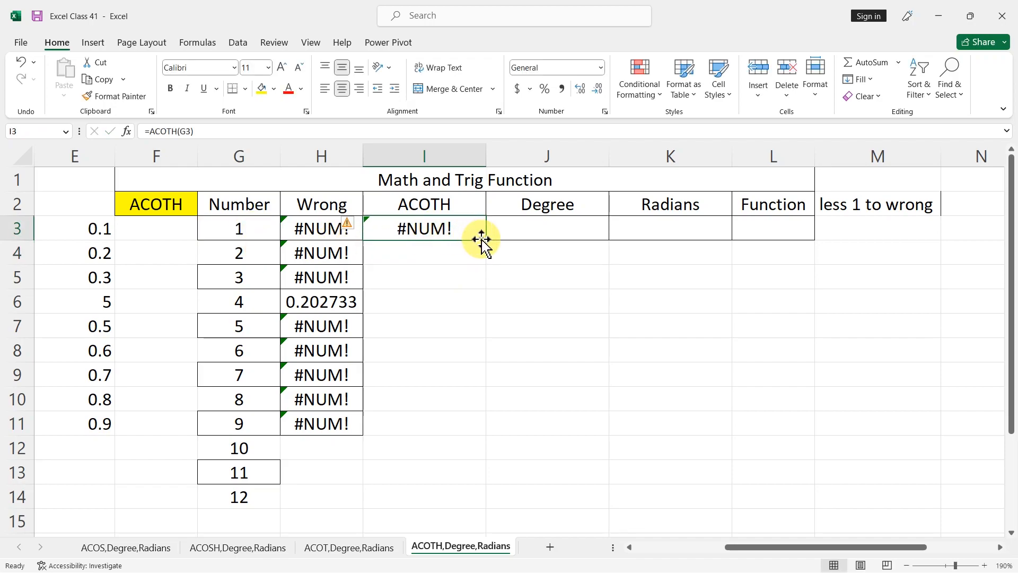
left_click_drag(487, 239, 470, 429)
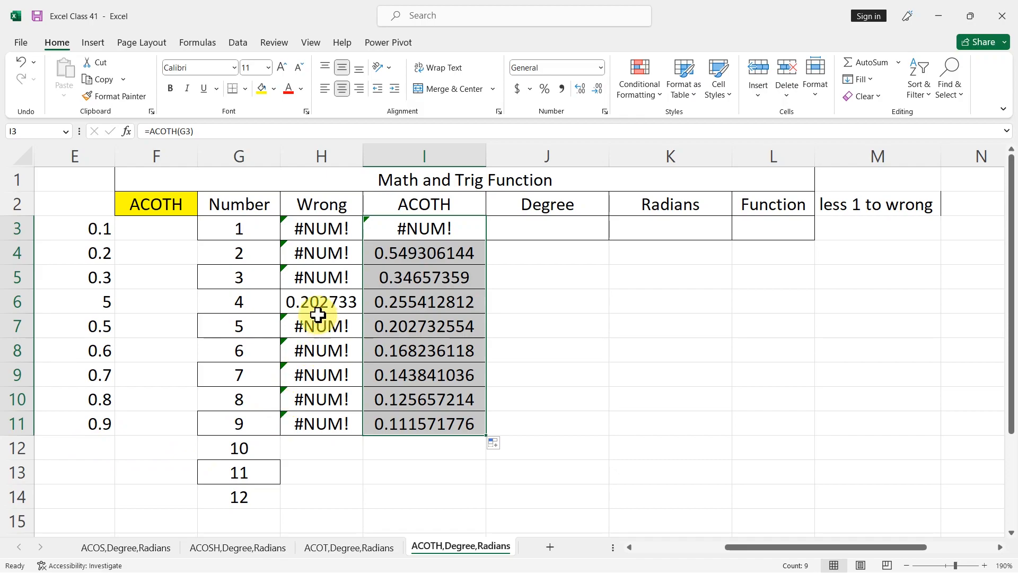
- Change the number in cell G3 to 4
left_click(239, 231)
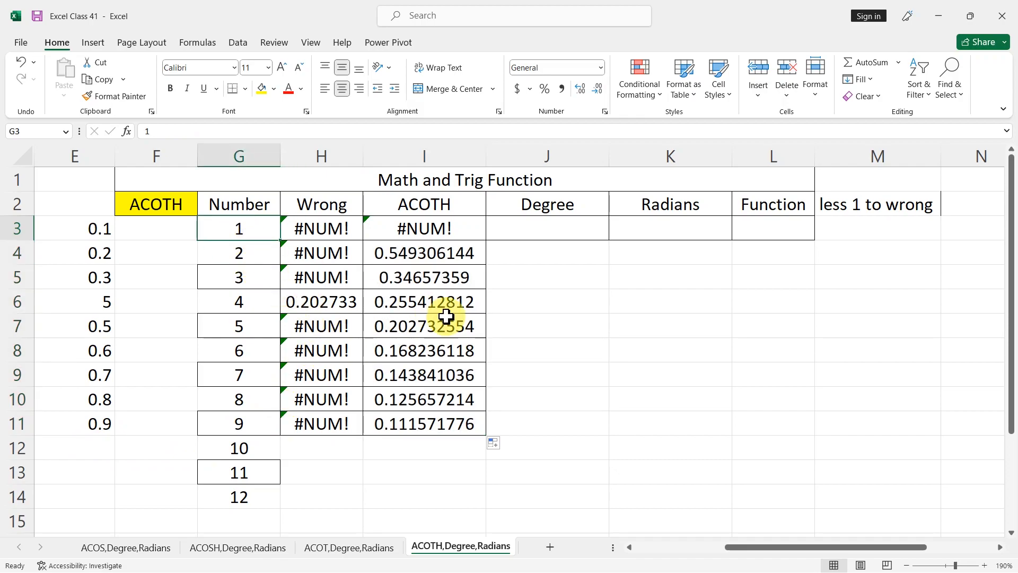
type("4")
key("Tab")
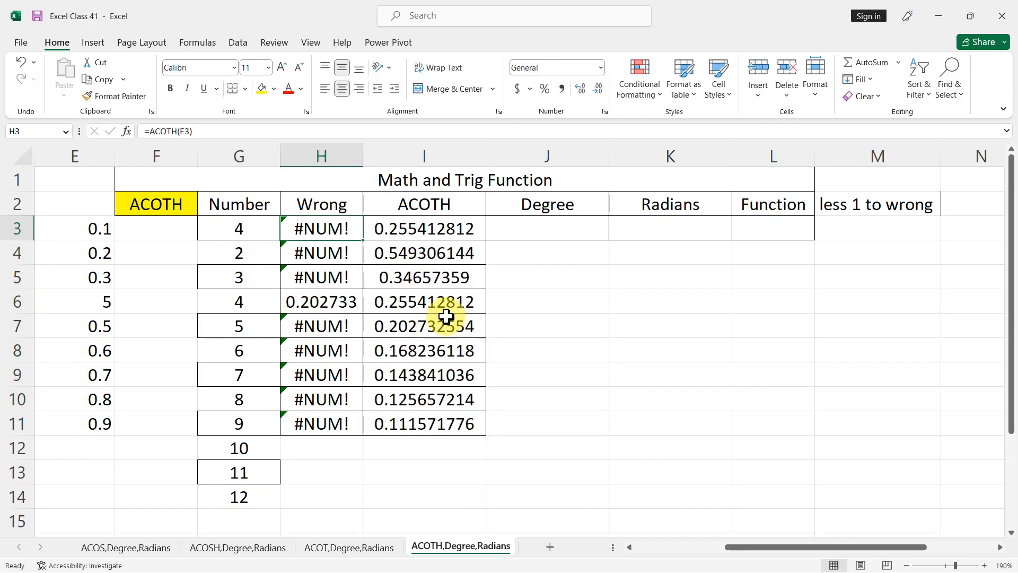
- Convert I3 to degrees in cell J3 with DEGREES and fill the formula down the Degree column through J11
left_click(463, 232)
key("Right")
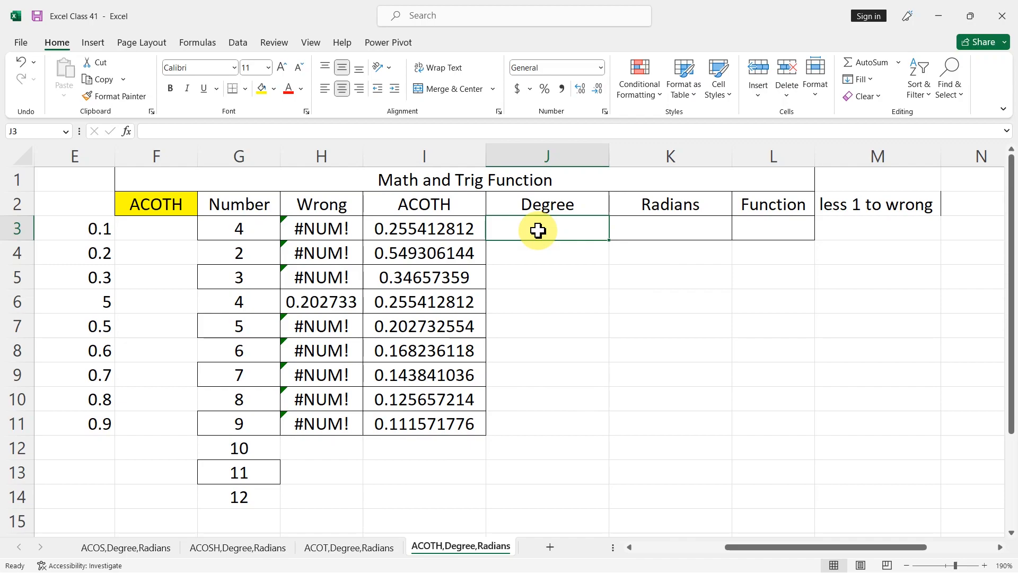
type("=deg")
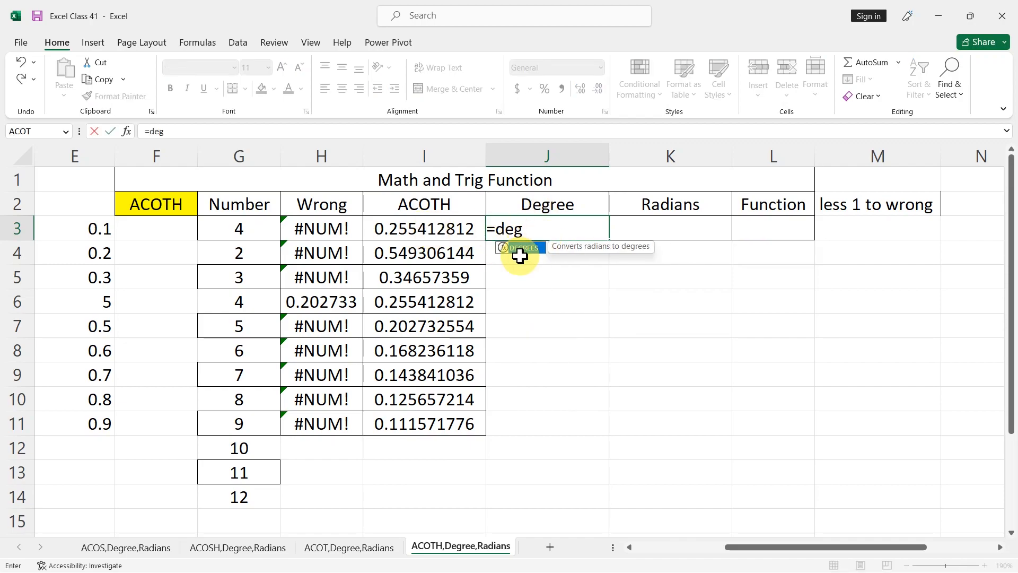
double_click(523, 248)
left_click(434, 229)
key("Return")
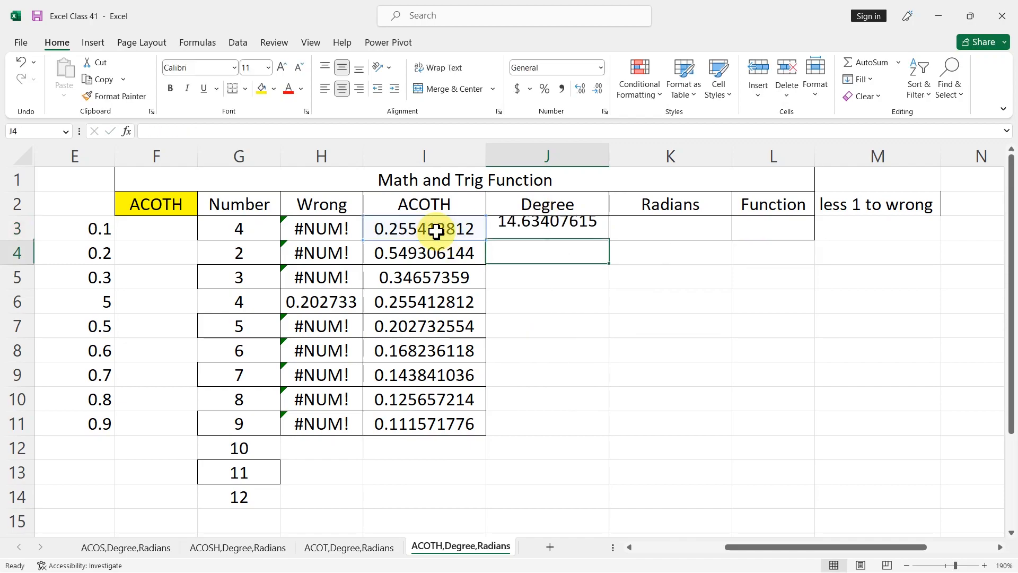
left_click(534, 228)
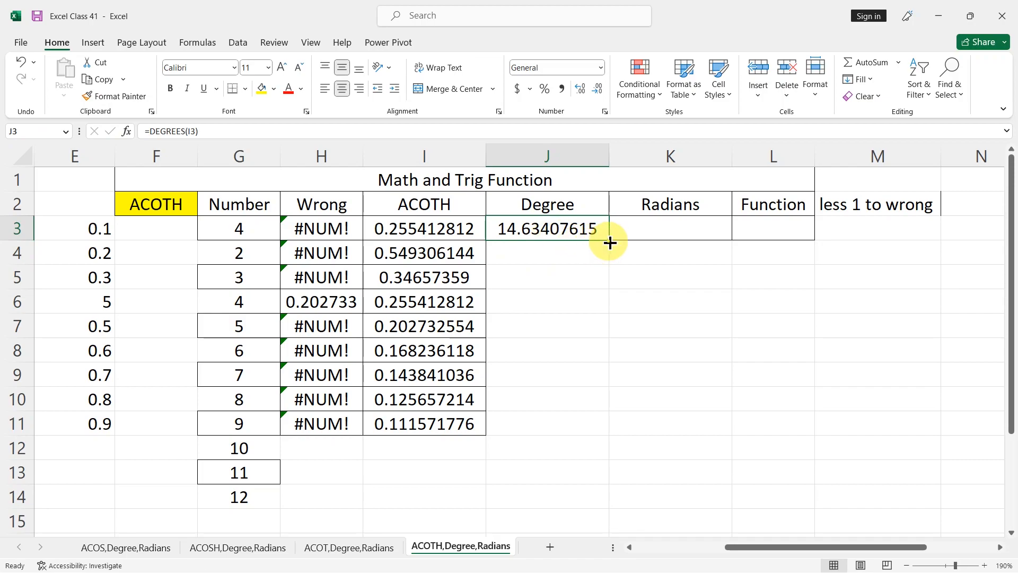
left_click_drag(610, 242, 596, 432)
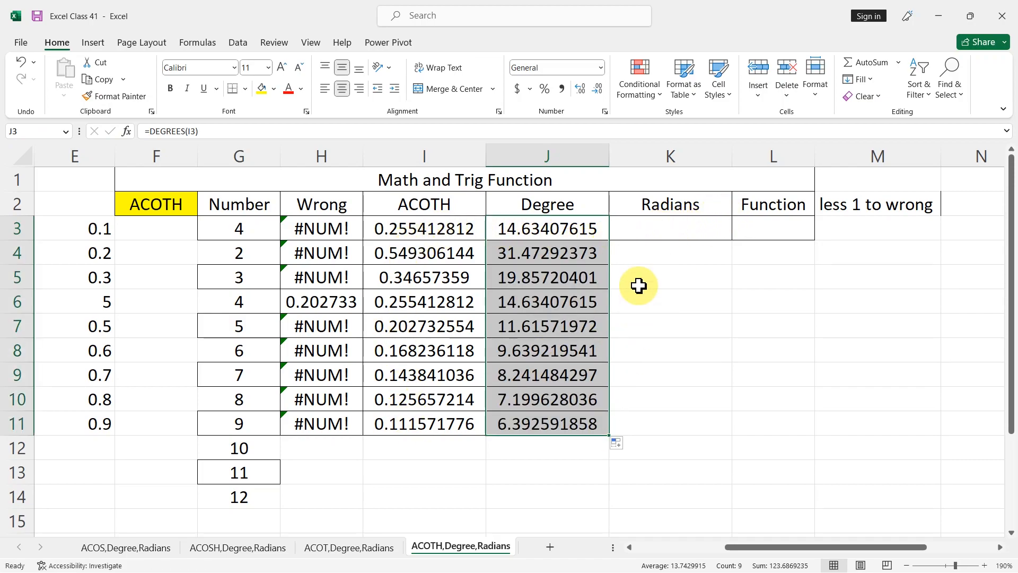
- Convert J3 to radians in cell K3 with RADIANS and fill the formula down the Radians column through K11
left_click(662, 222)
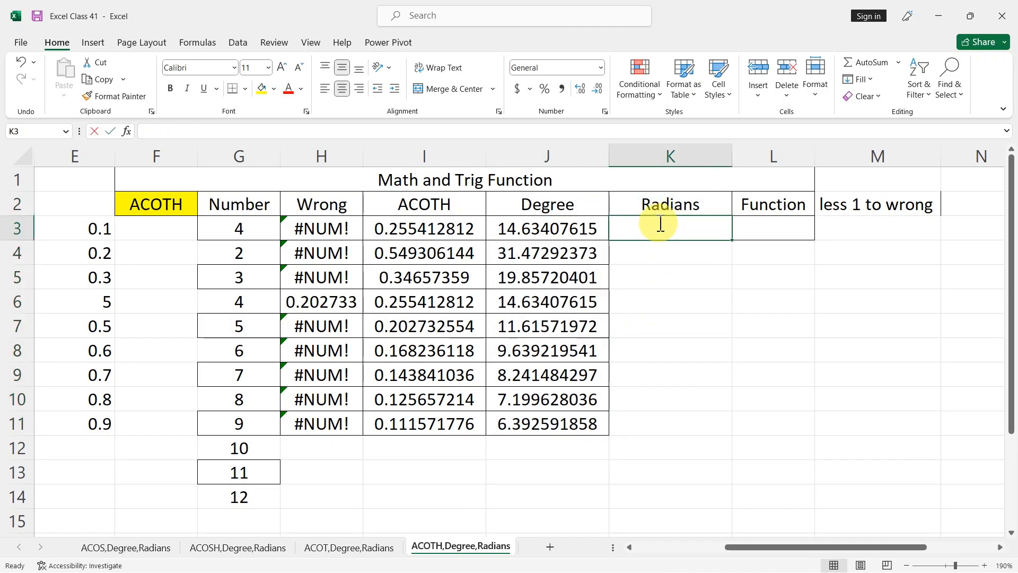
type("=rad")
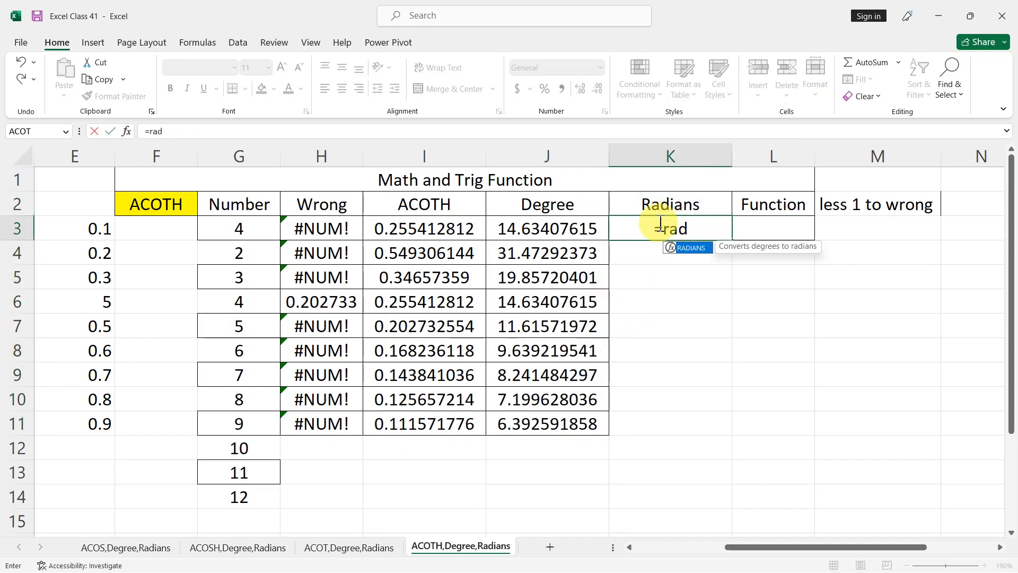
double_click(704, 253)
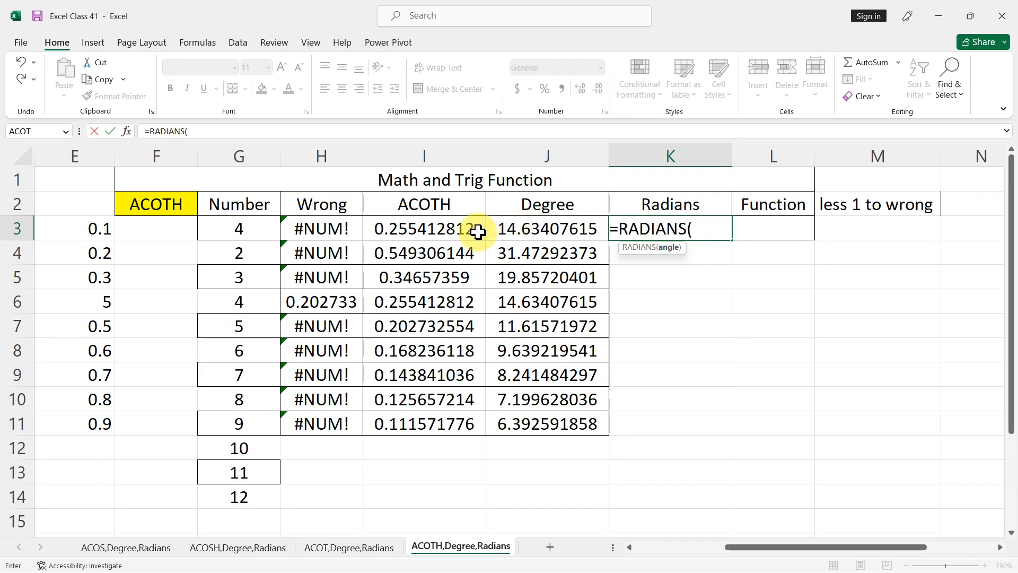
left_click(532, 231)
key("Return")
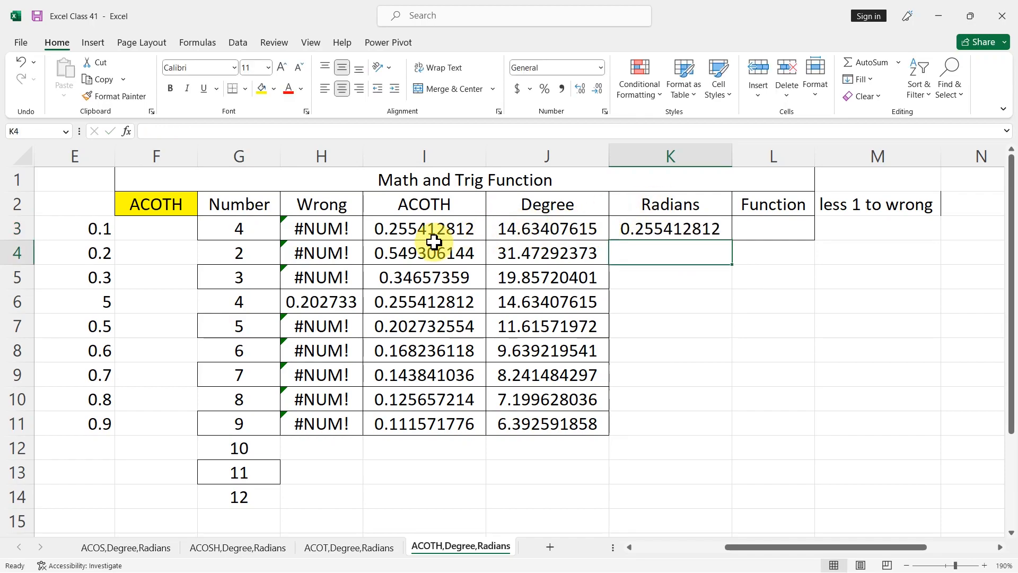
left_click(720, 235)
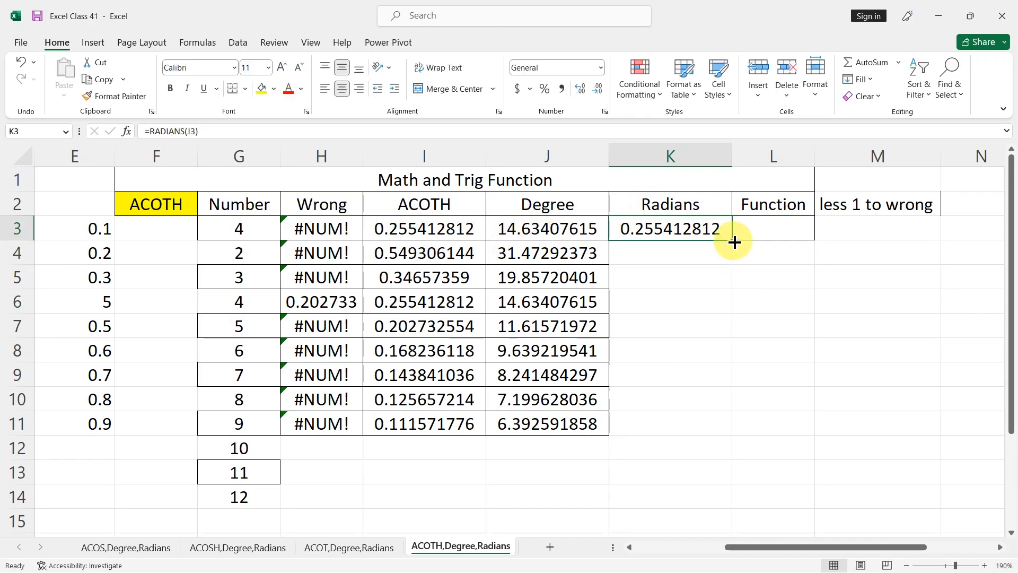
left_click_drag(734, 242, 727, 431)
- Insert the Math & Trig function ACOTH in cell L3 with G3 as its number, and fill it down the Function column through L11
left_click(790, 229)
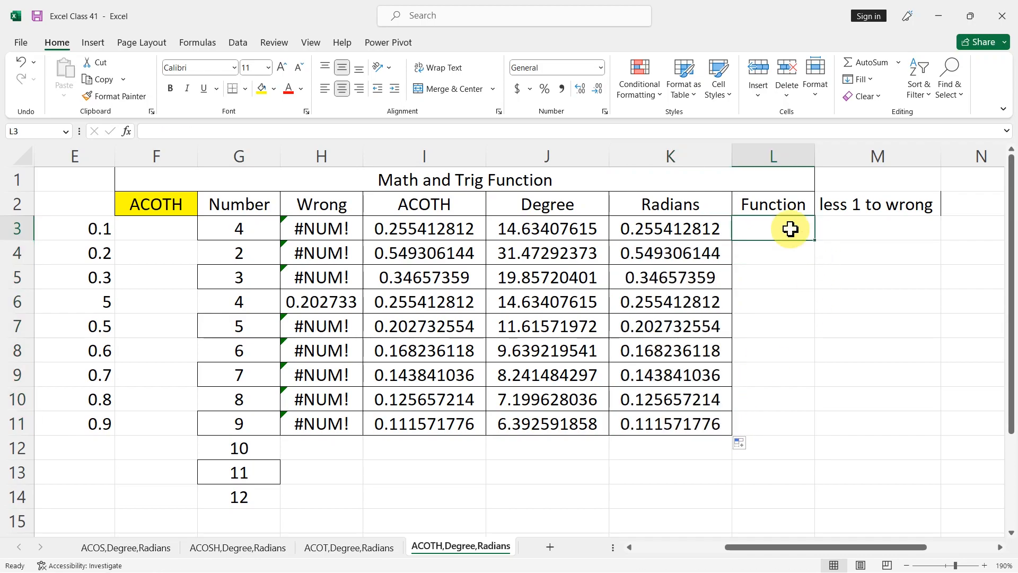
left_click(901, 62)
left_click(884, 178)
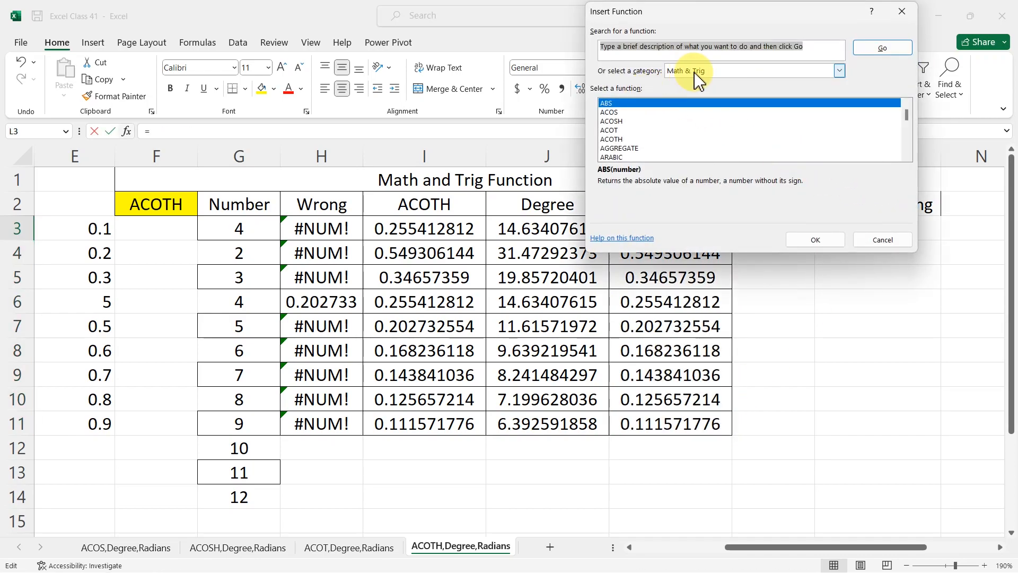
left_click(615, 139)
left_click(808, 239)
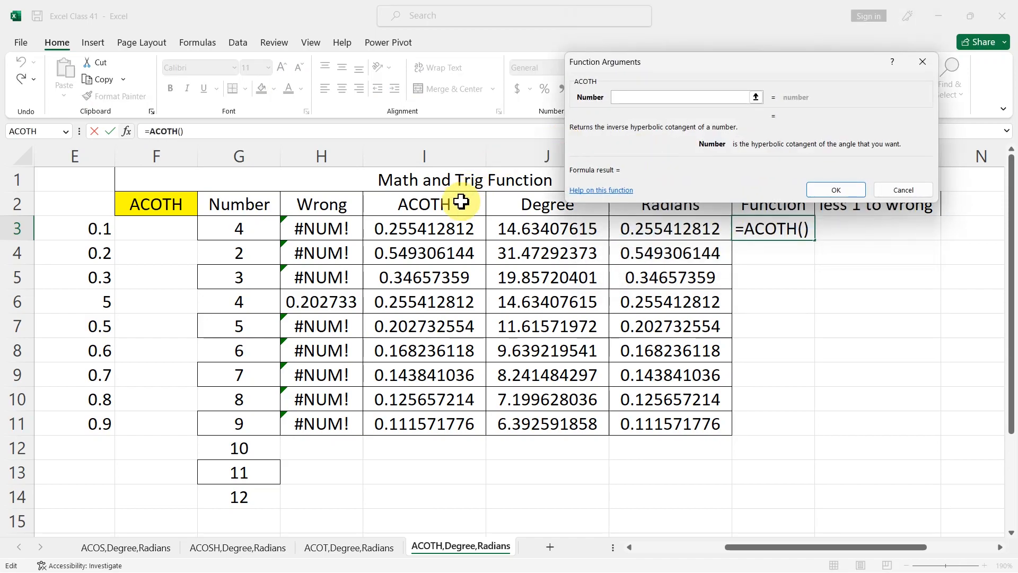
left_click(247, 232)
key("Return")
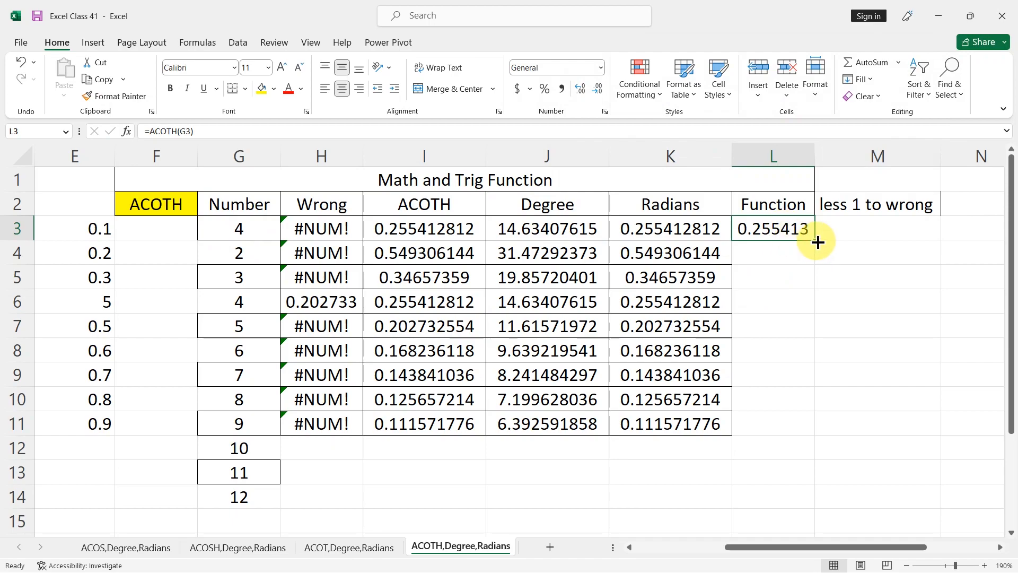
left_click_drag(817, 242, 821, 432)
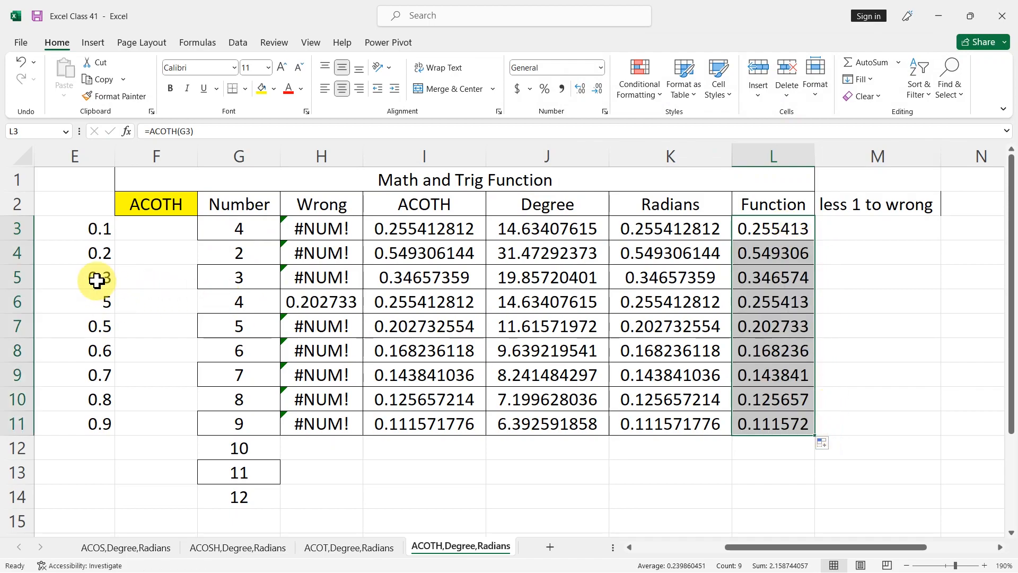
- Change the number in cell G5 to 0.5
left_click(238, 276)
type(".5")
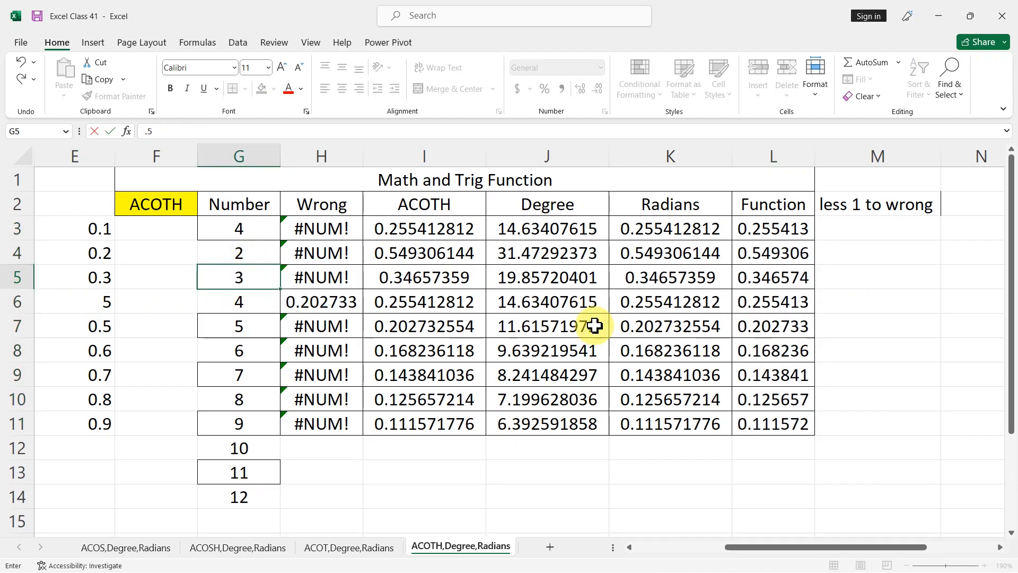
key("Tab")
left_click(875, 300)
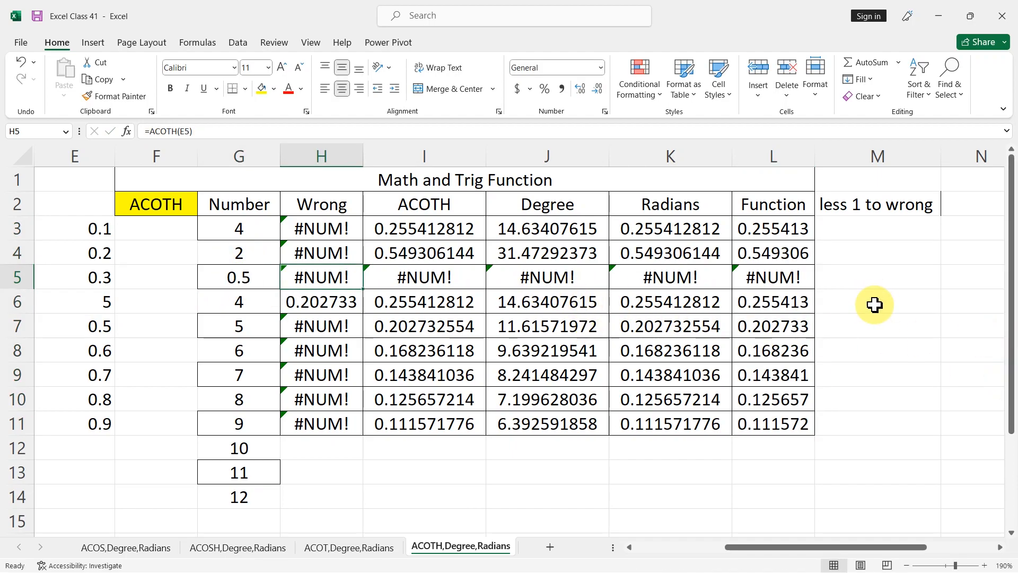